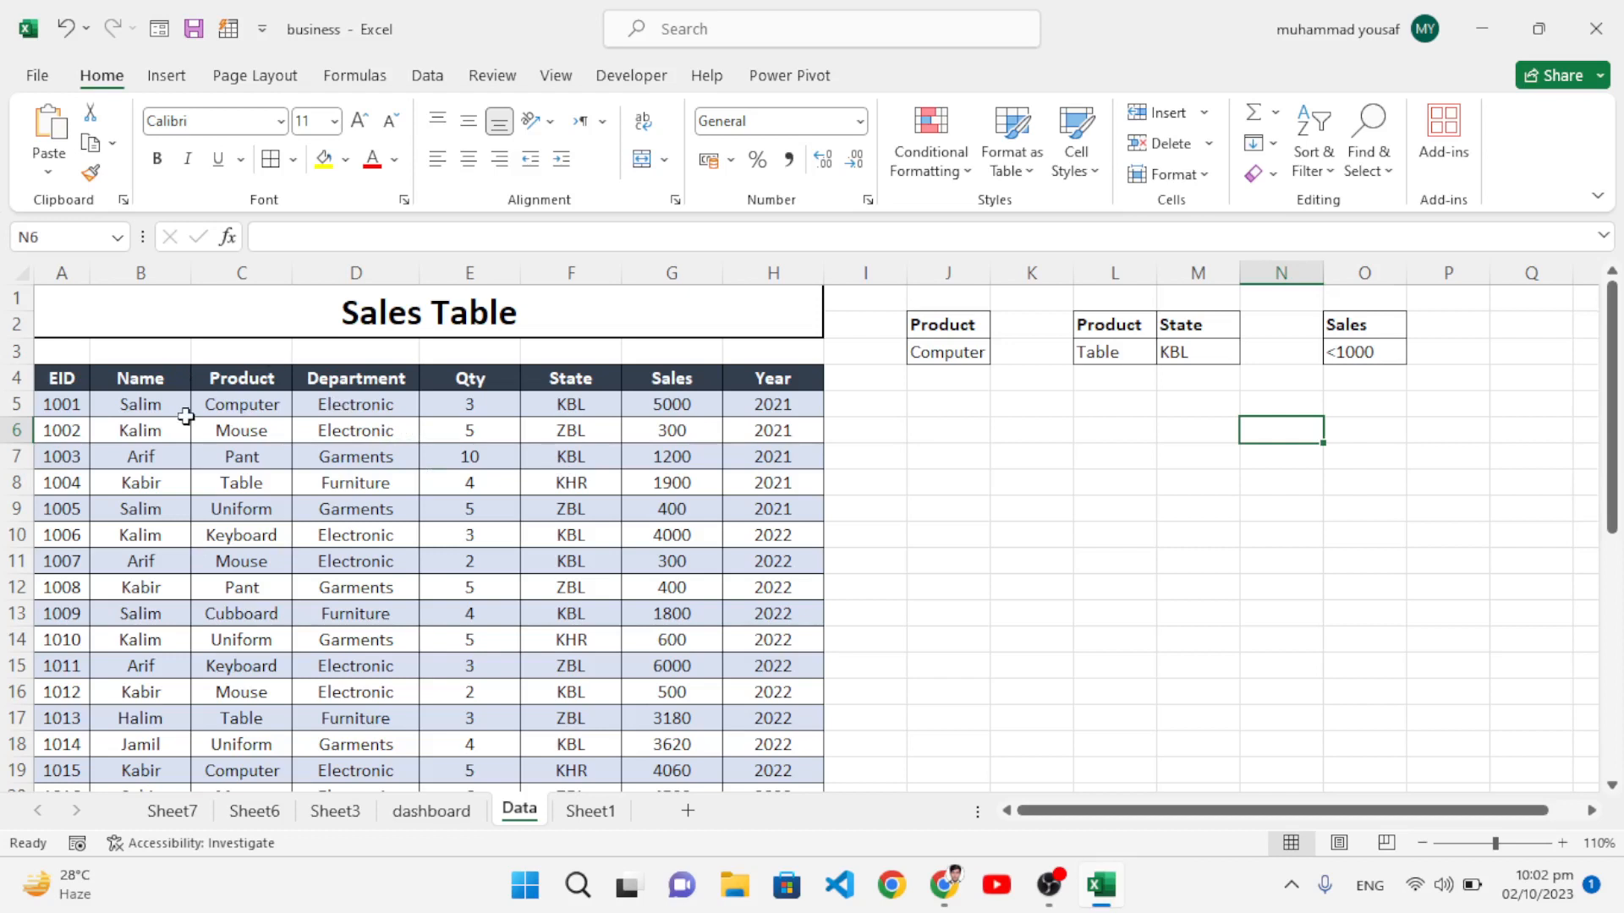
# - Examine the Sales Table columns and the three separate criteria blocks for Product, Product with State, and Sales
pyautogui.click(175, 401)
pyautogui.click(256, 404)
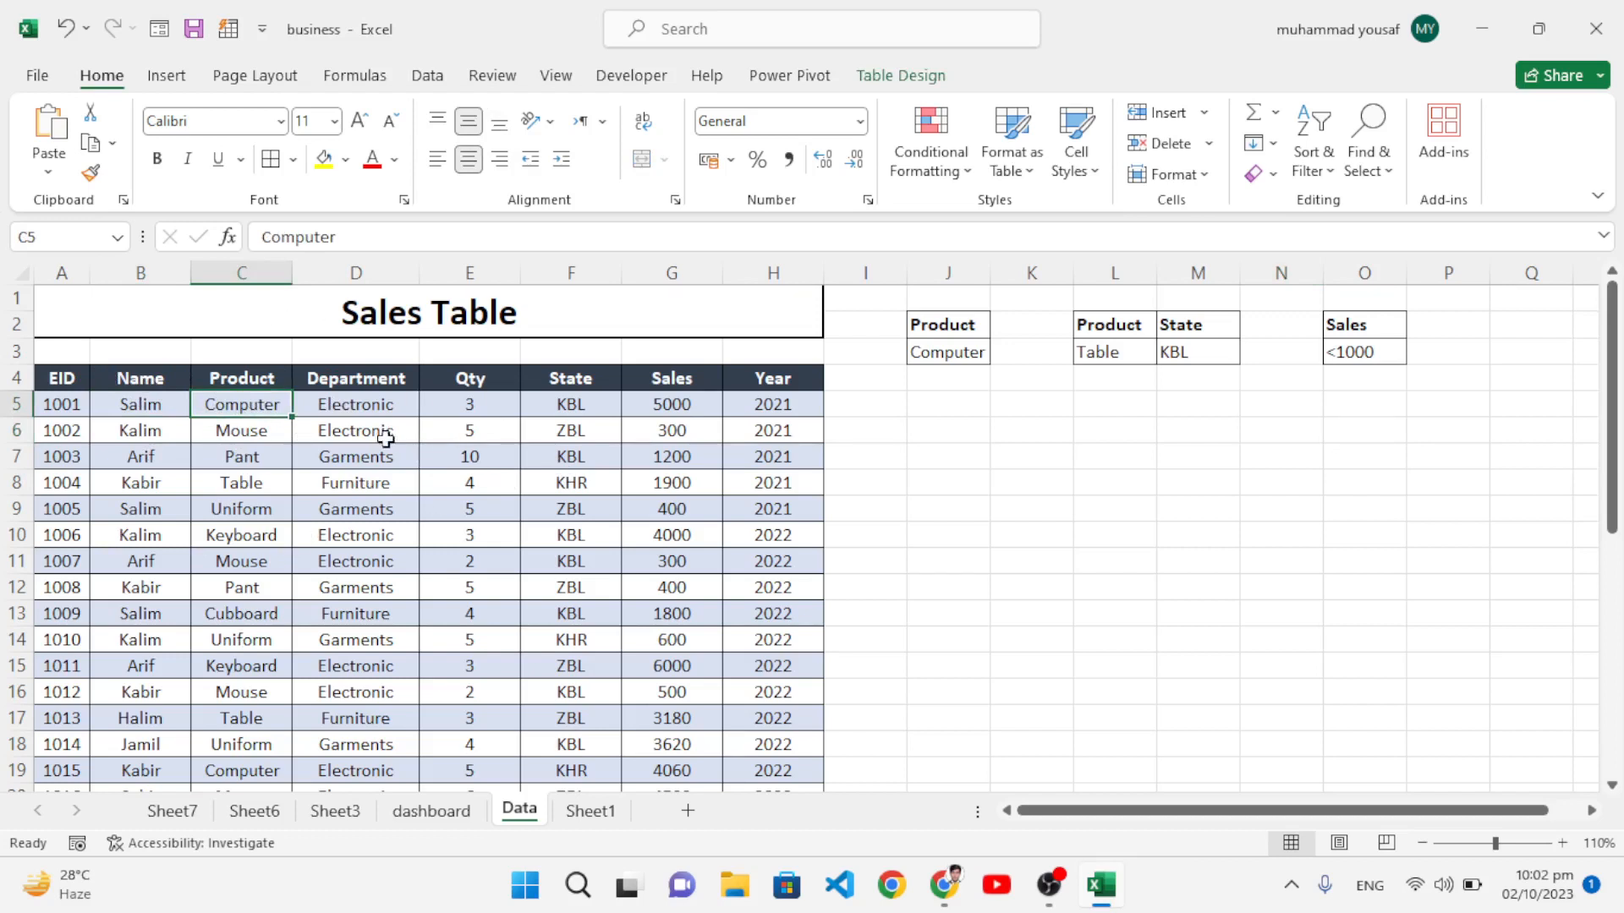
pyautogui.click(344, 427)
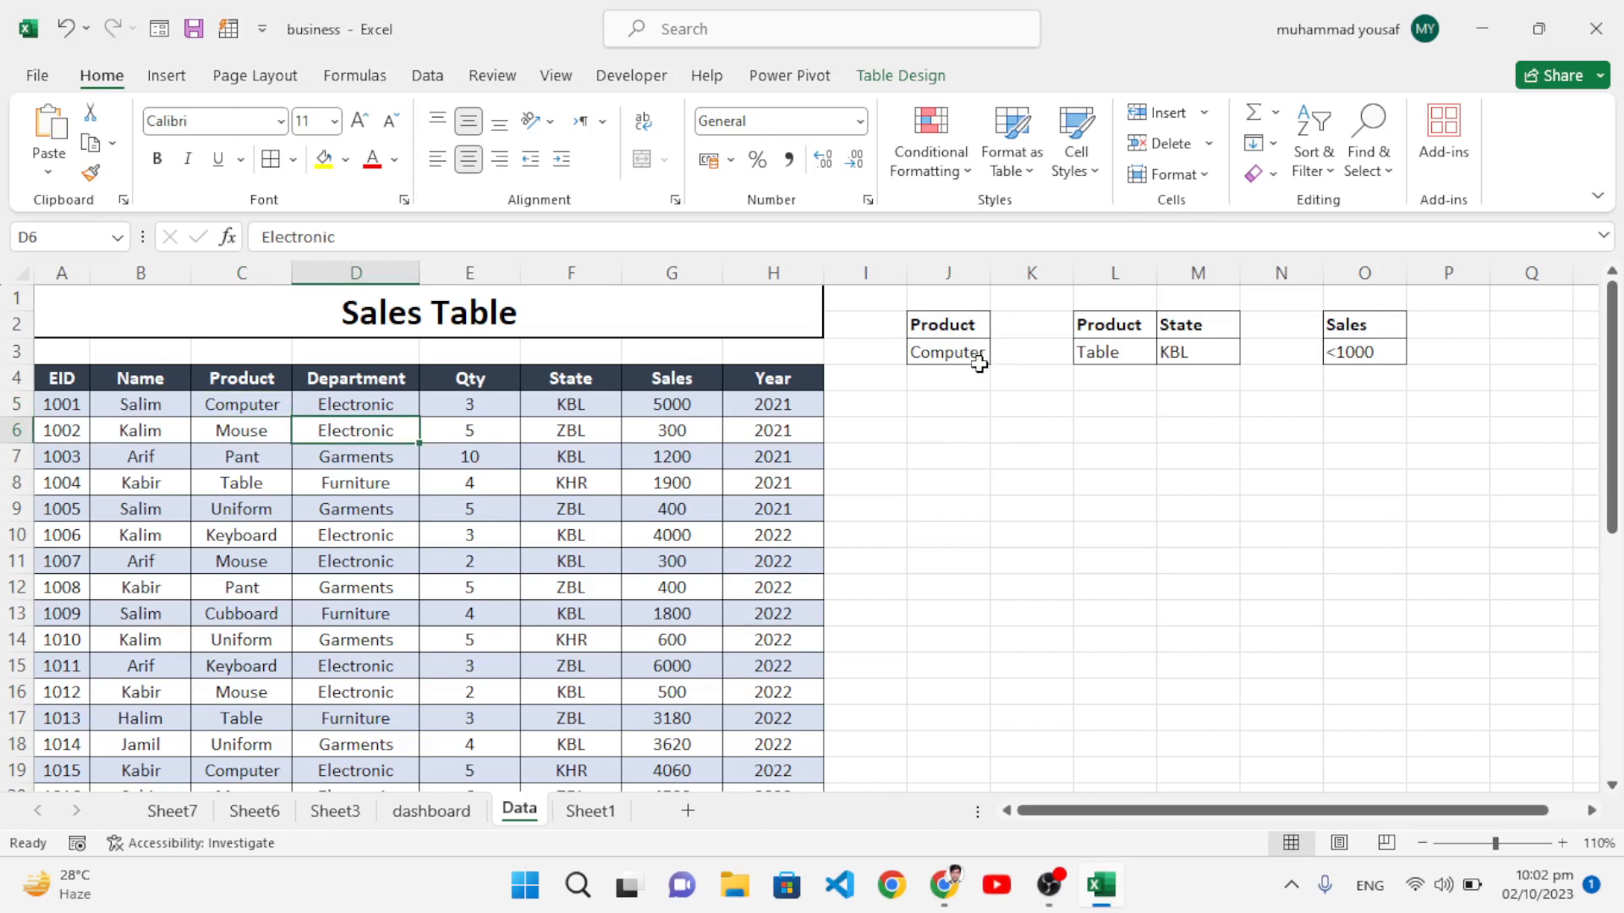
pyautogui.moveTo(884, 304)
pyautogui.mouseDown()
pyautogui.moveTo(946, 347)
pyautogui.moveTo(1354, 352)
pyautogui.mouseUp()
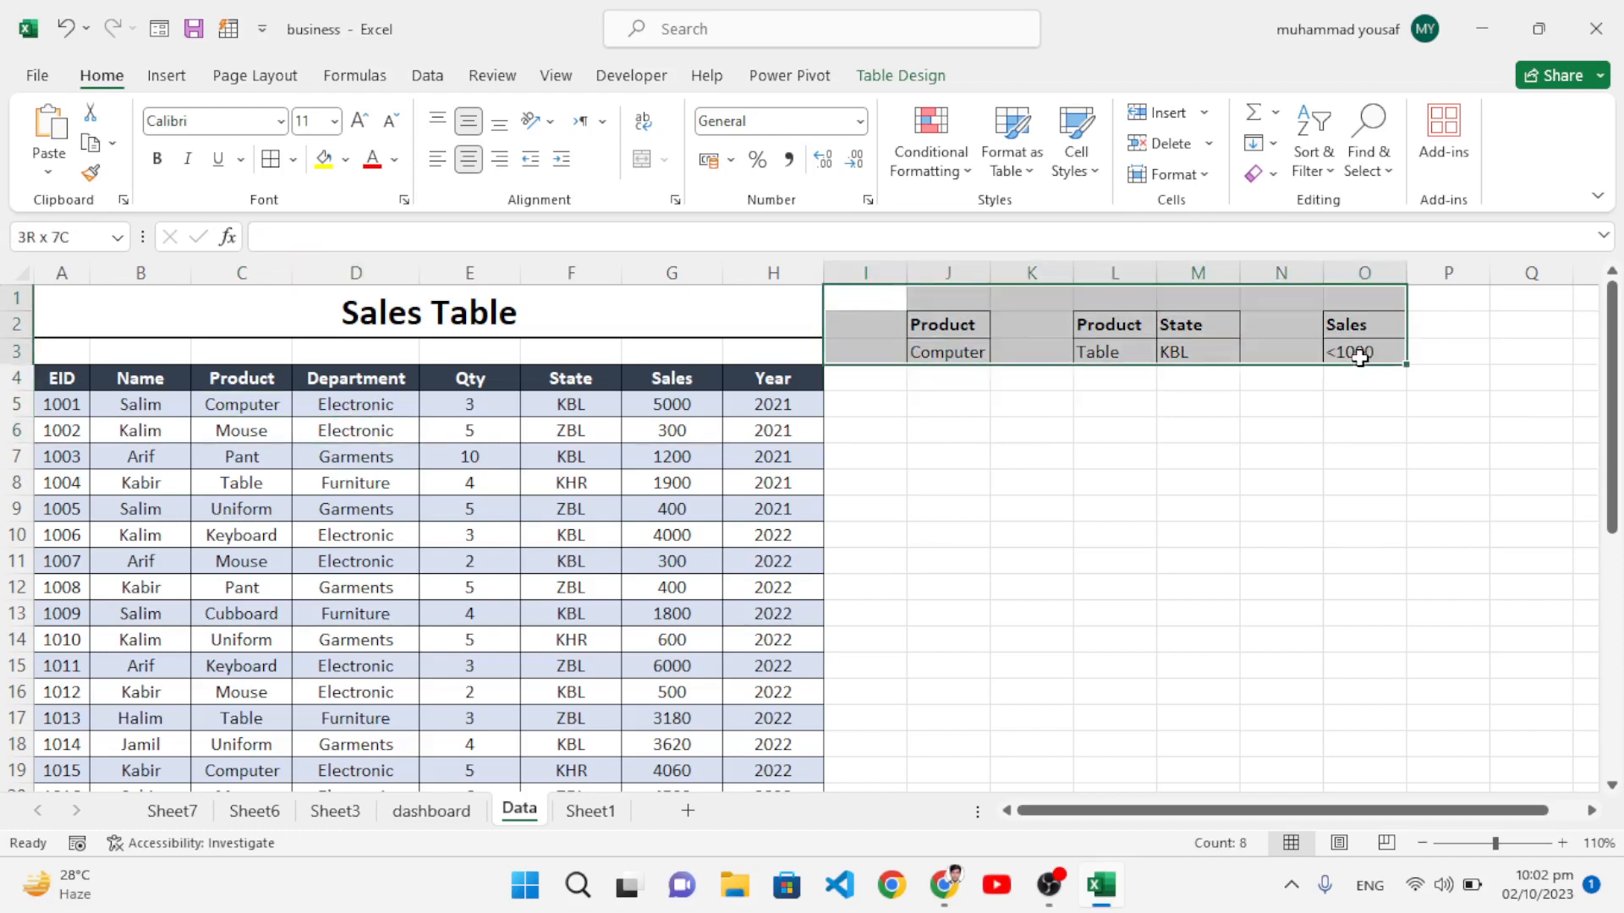
pyautogui.click(1437, 434)
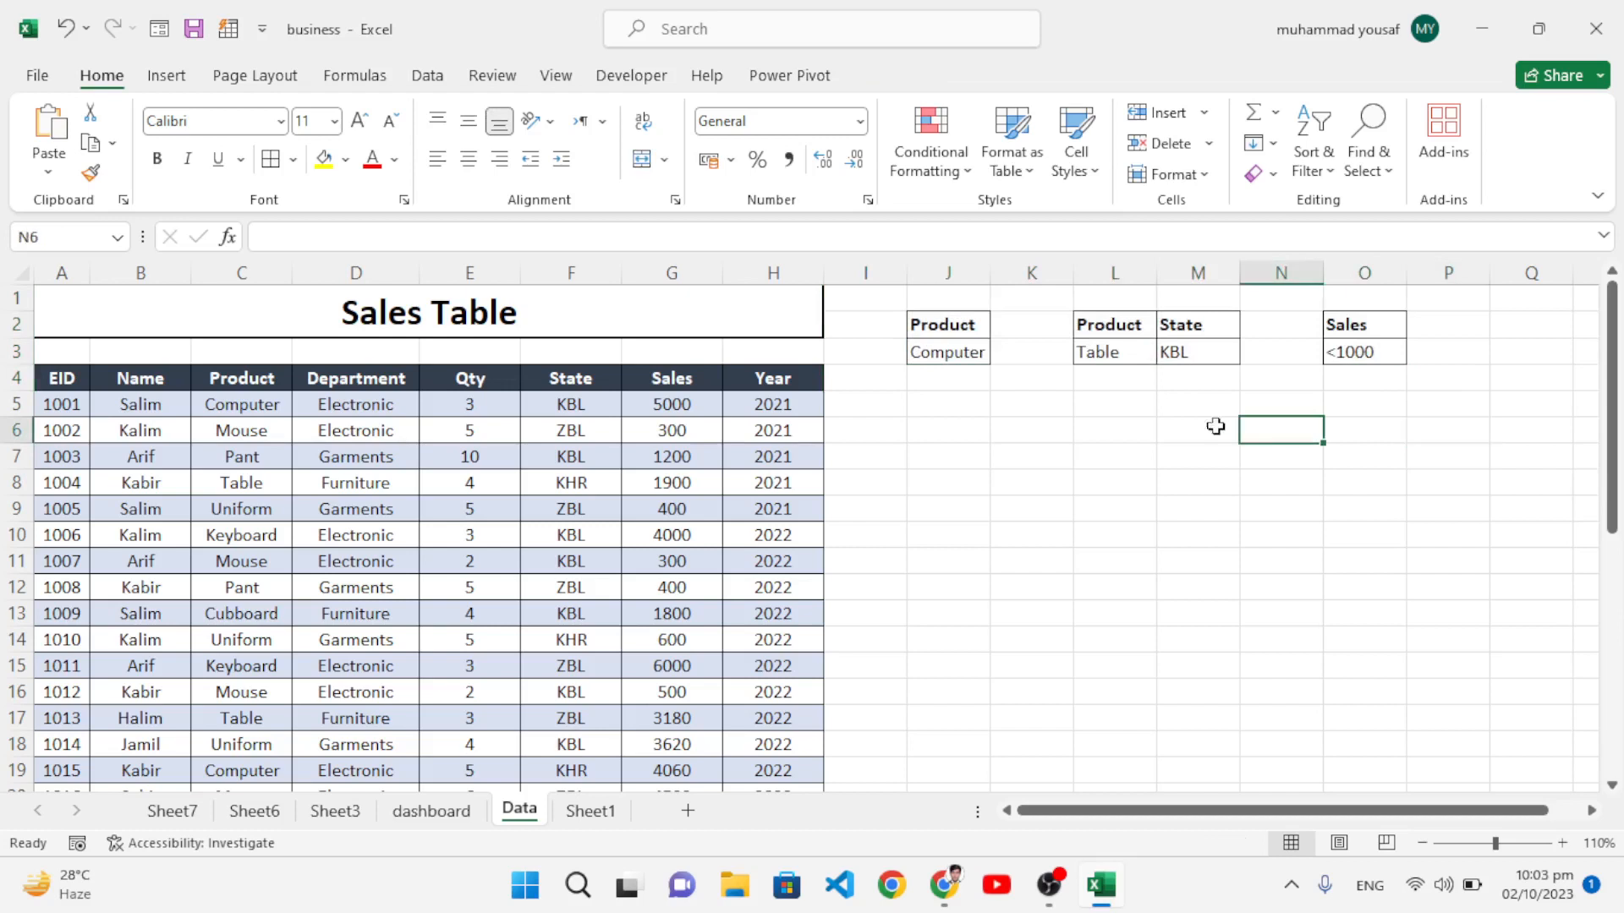
pyautogui.click(508, 530)
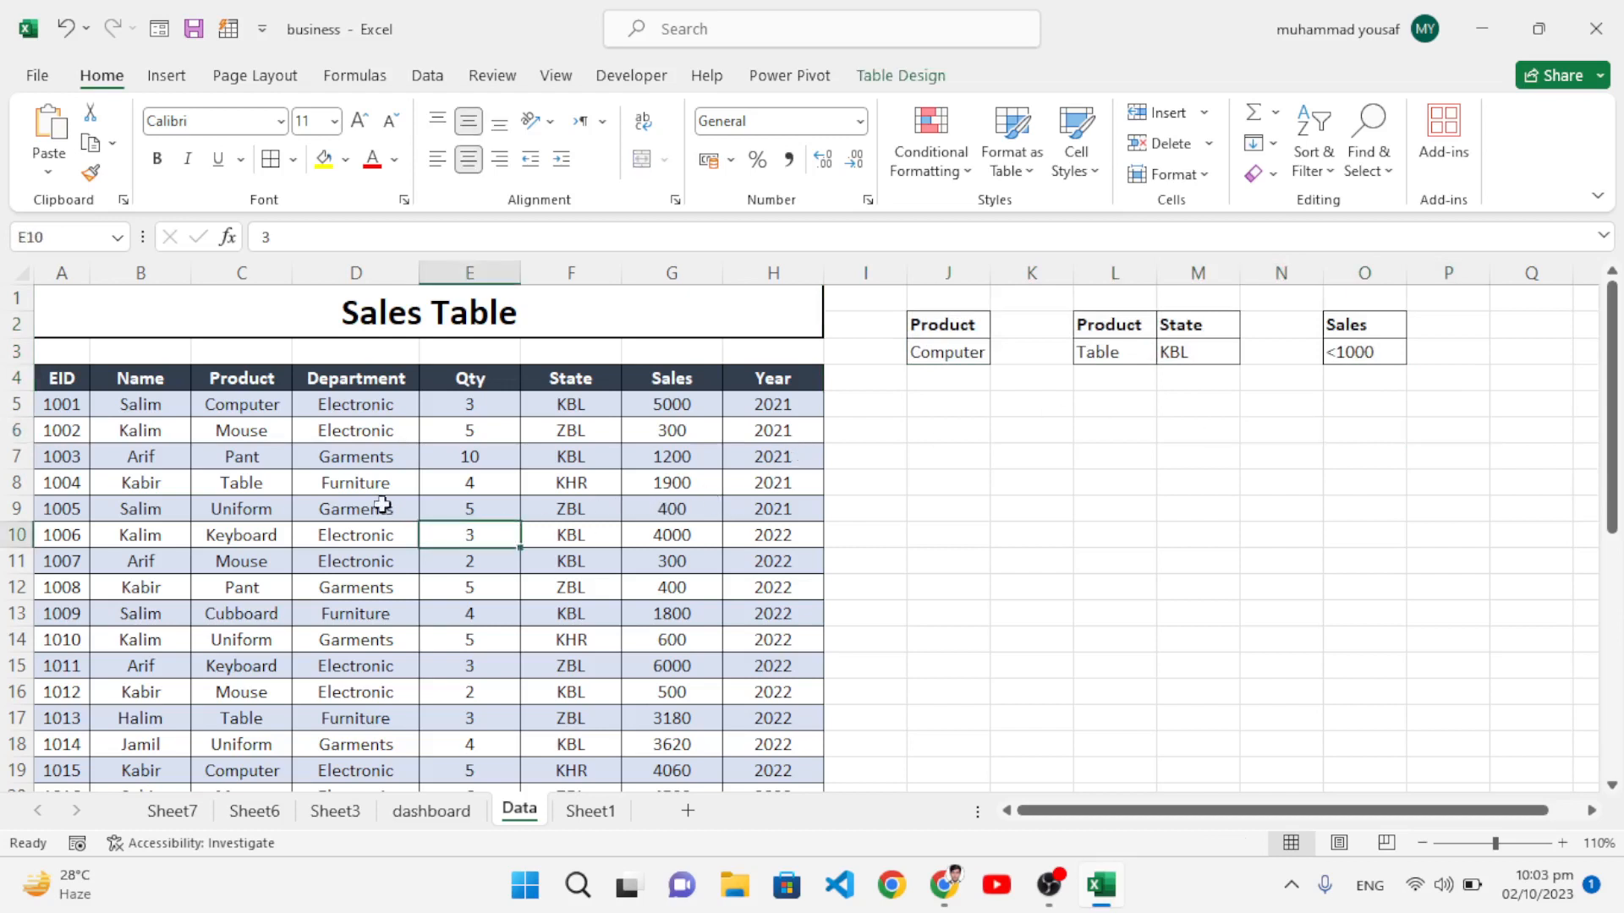
pyautogui.click(370, 481)
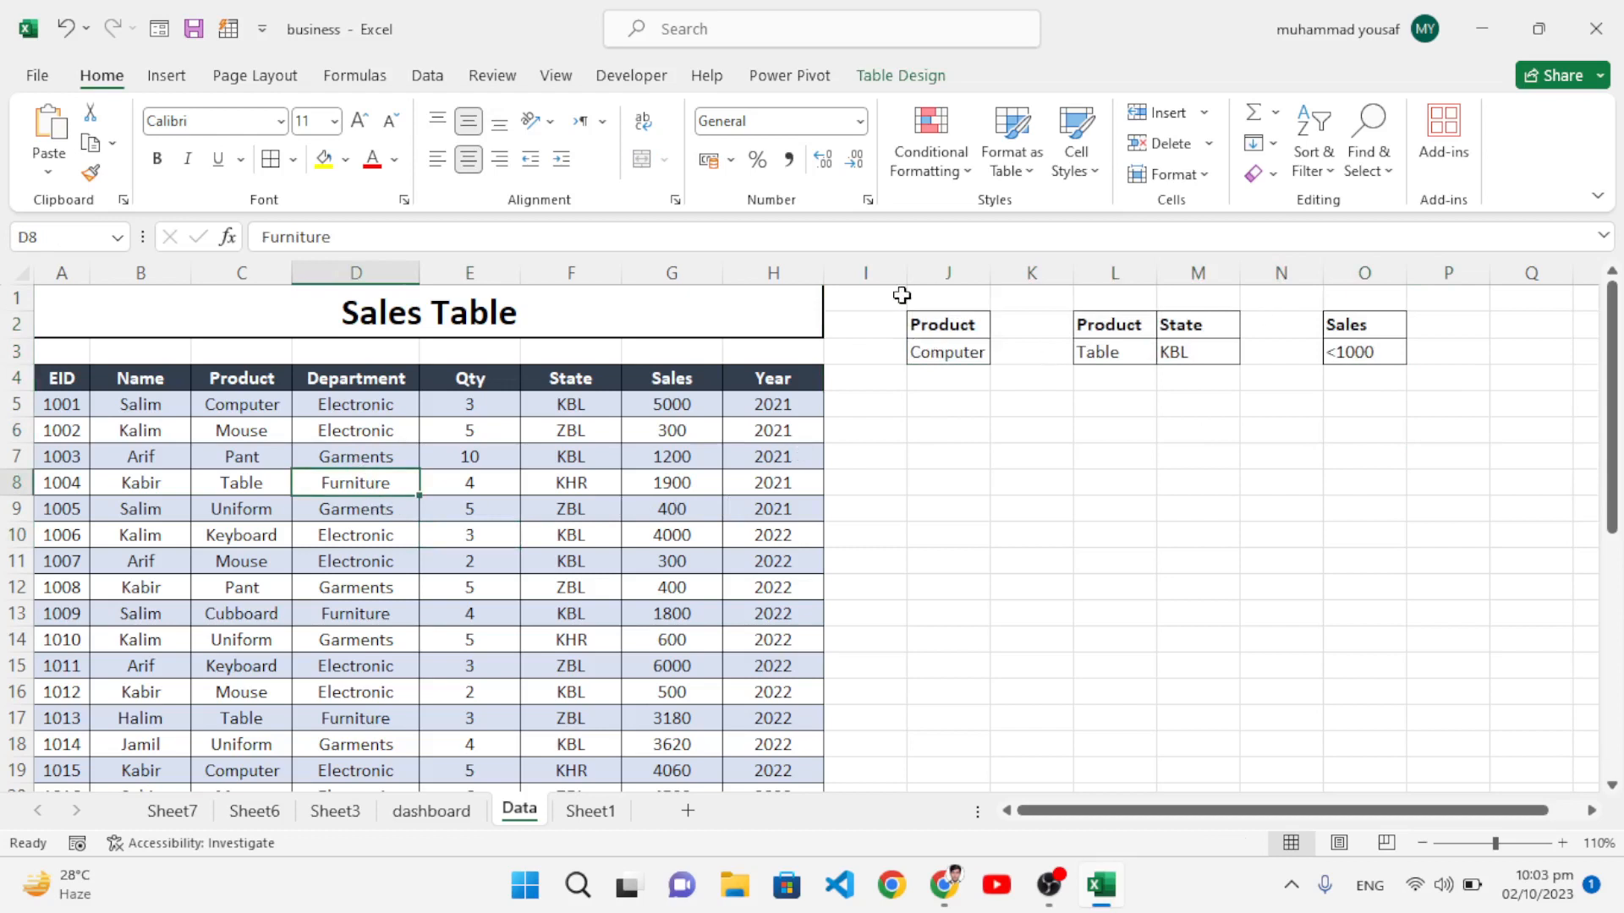
pyautogui.moveTo(899, 293); pyautogui.dragTo(1159, 410)
pyautogui.click(1167, 406)
pyautogui.click(1080, 513)
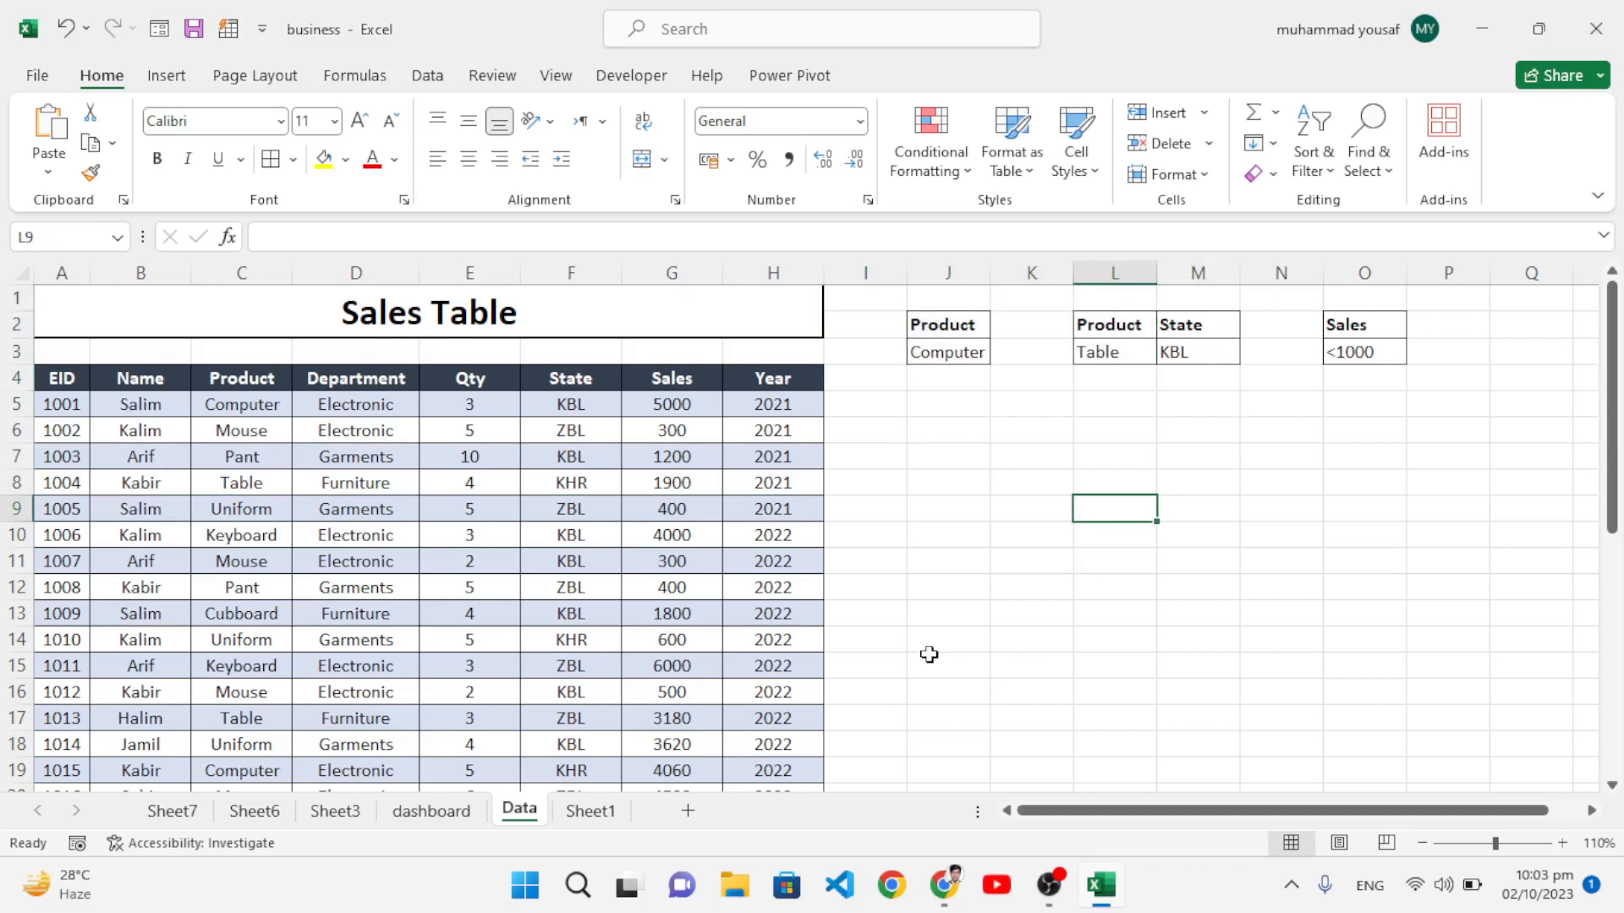
# - Start an Advanced Filter on the sales table with J2:J3 (Product Computer) as the criteria range
pyautogui.click(461, 554)
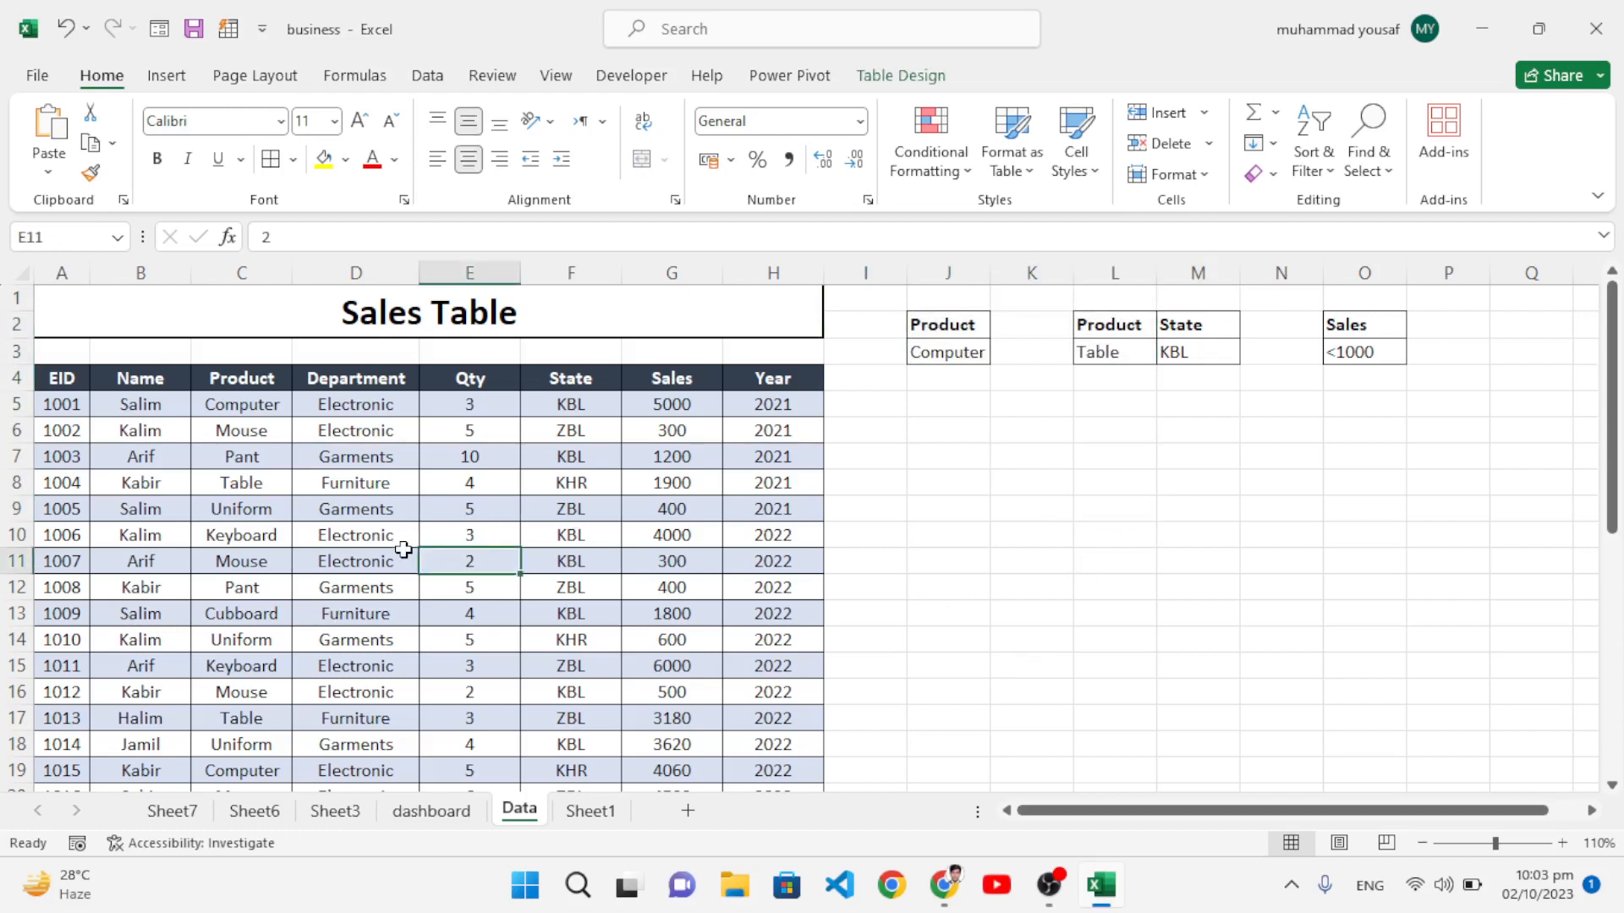
pyautogui.click(427, 77)
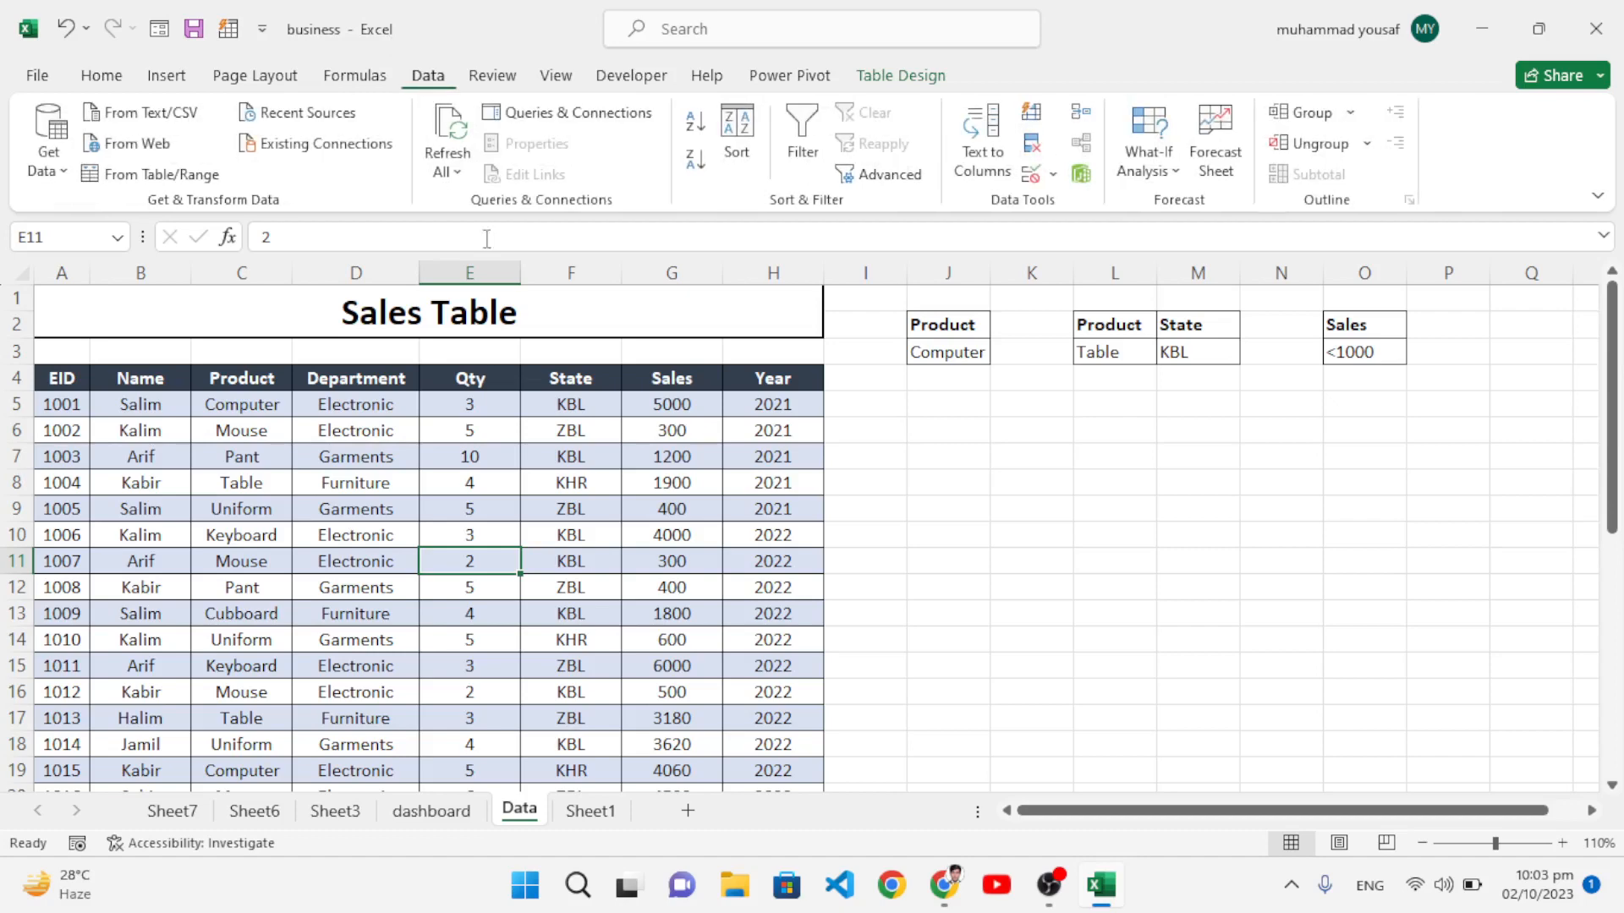
pyautogui.click(896, 180)
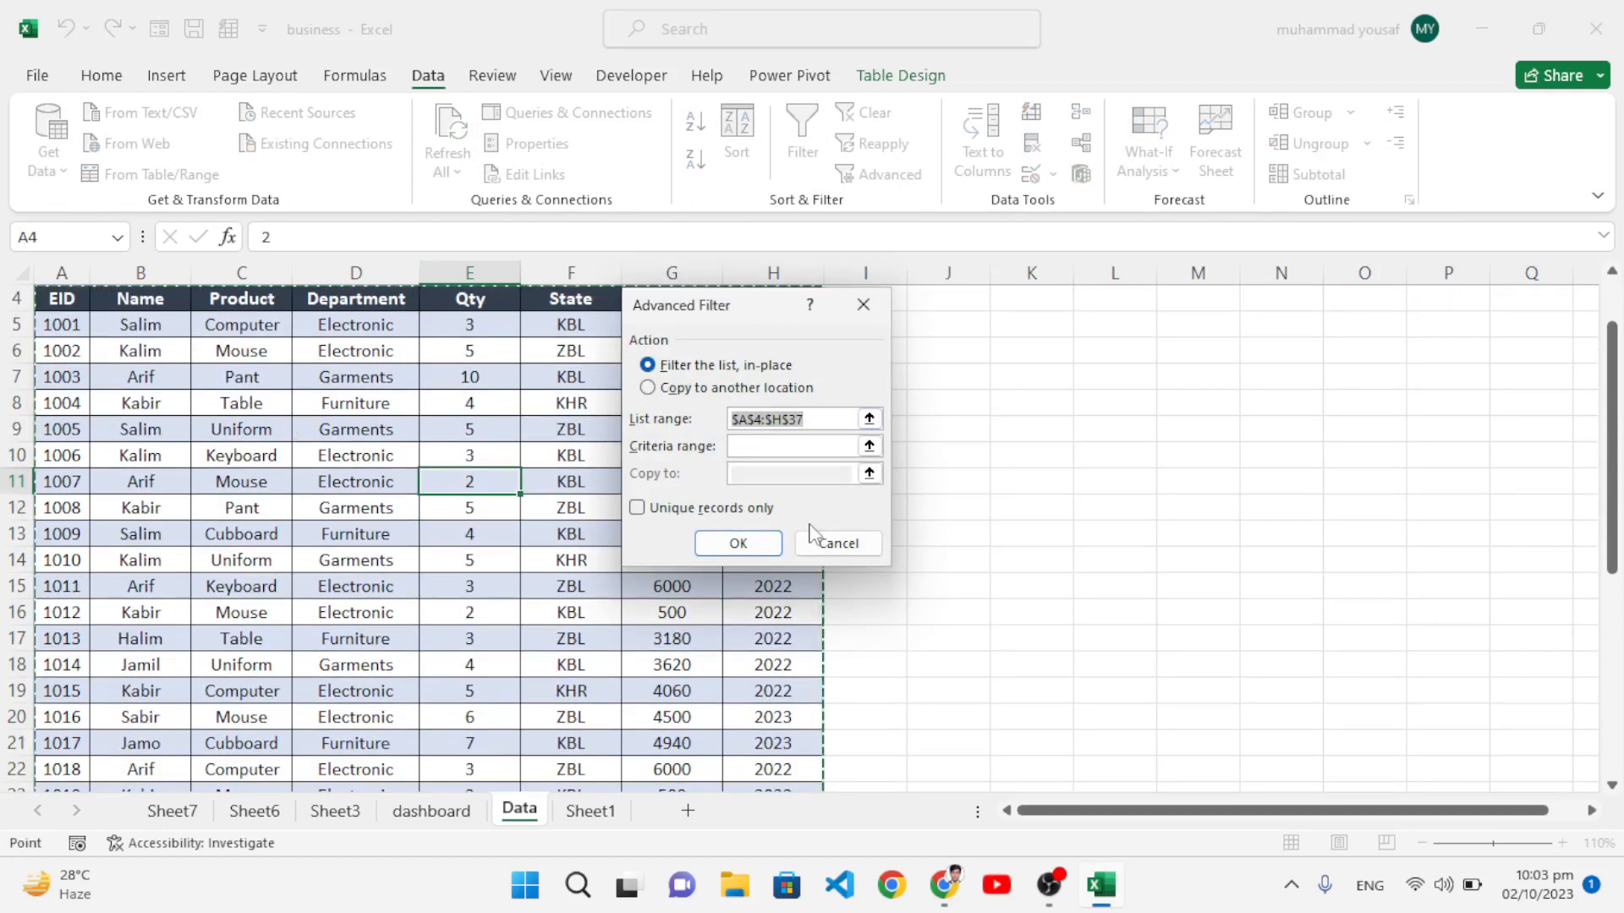
pyautogui.click(813, 451)
pyautogui.moveTo(748, 307); pyautogui.dragTo(581, 356)
pyautogui.scroll(1, 996, 469)
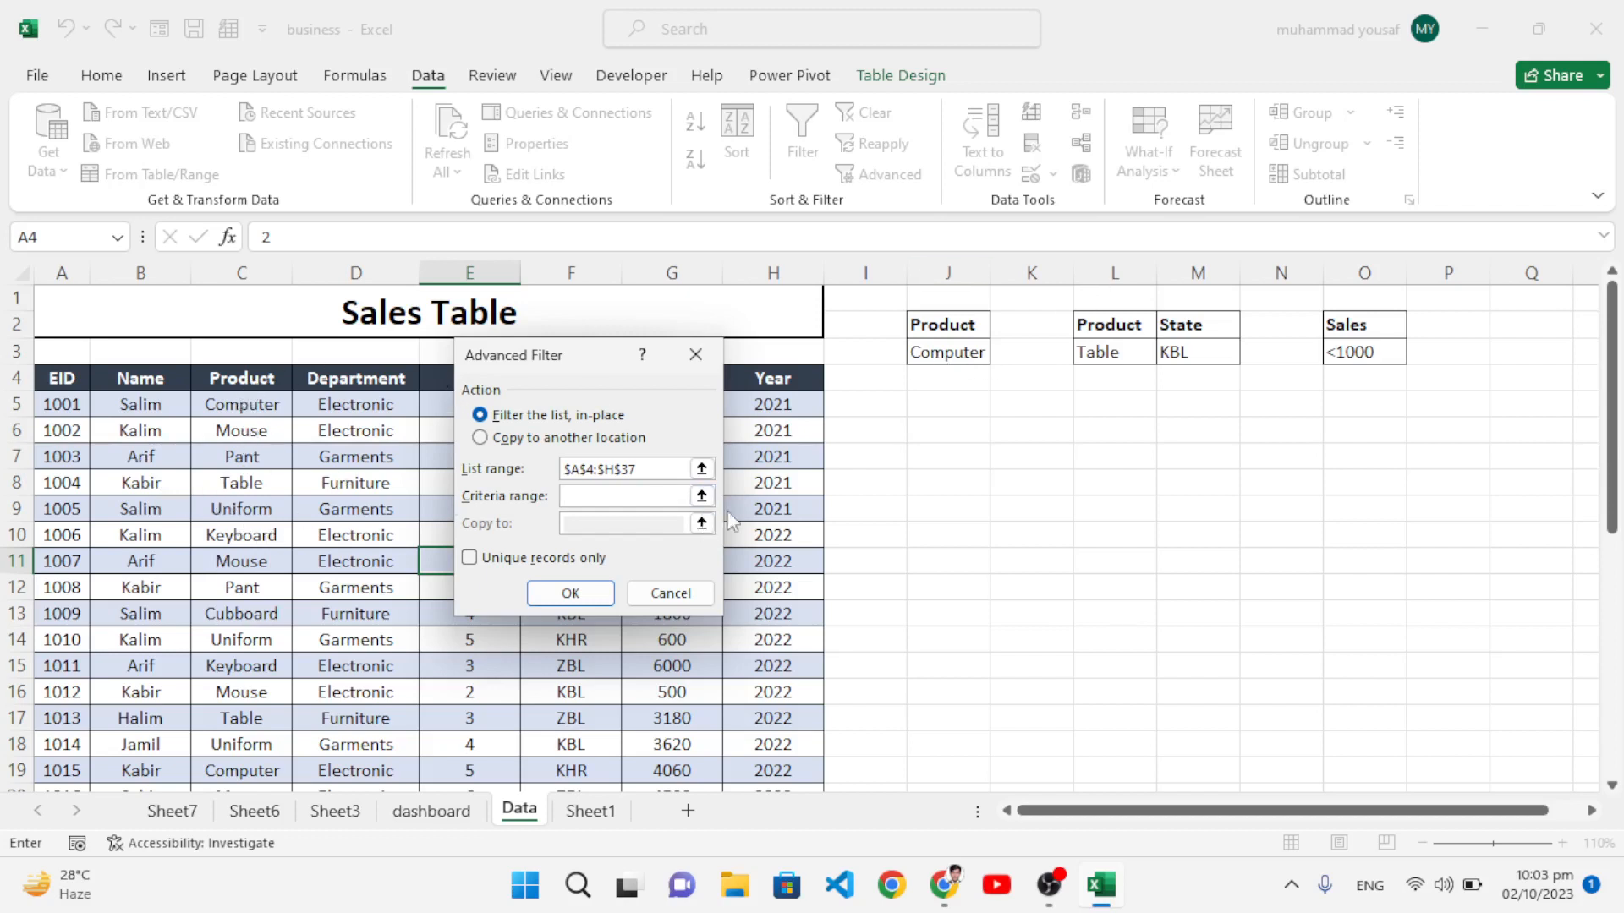
pyautogui.click(615, 497)
pyautogui.moveTo(947, 330); pyautogui.dragTo(947, 354)
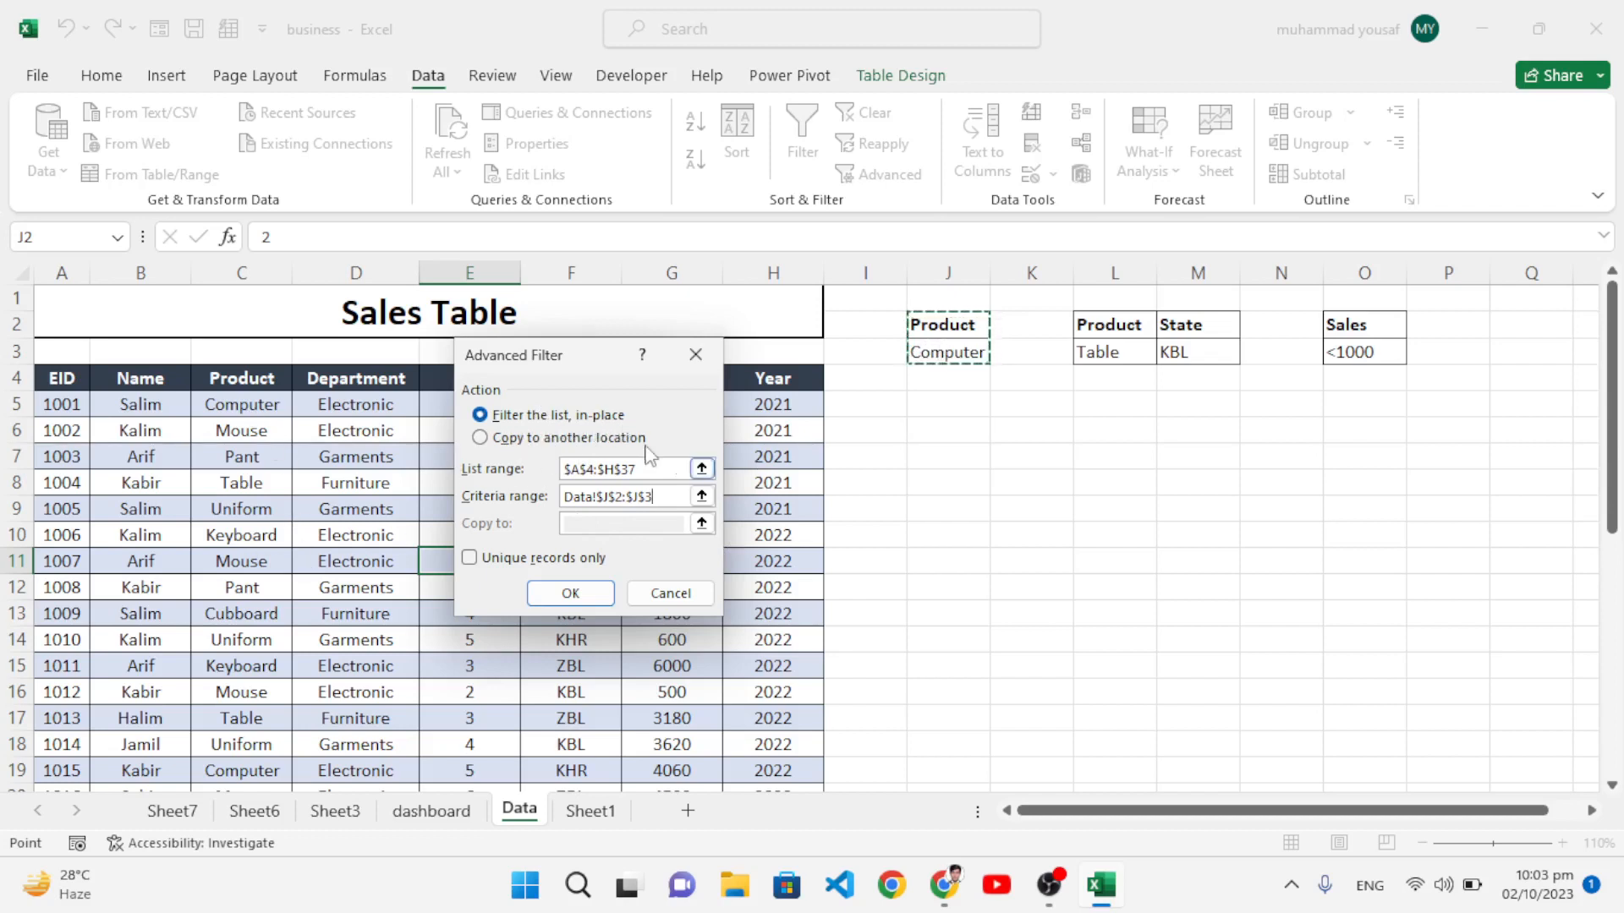
# - Set the Advanced Filter to copy to another location starting at J7, and run it
pyautogui.click(495, 442)
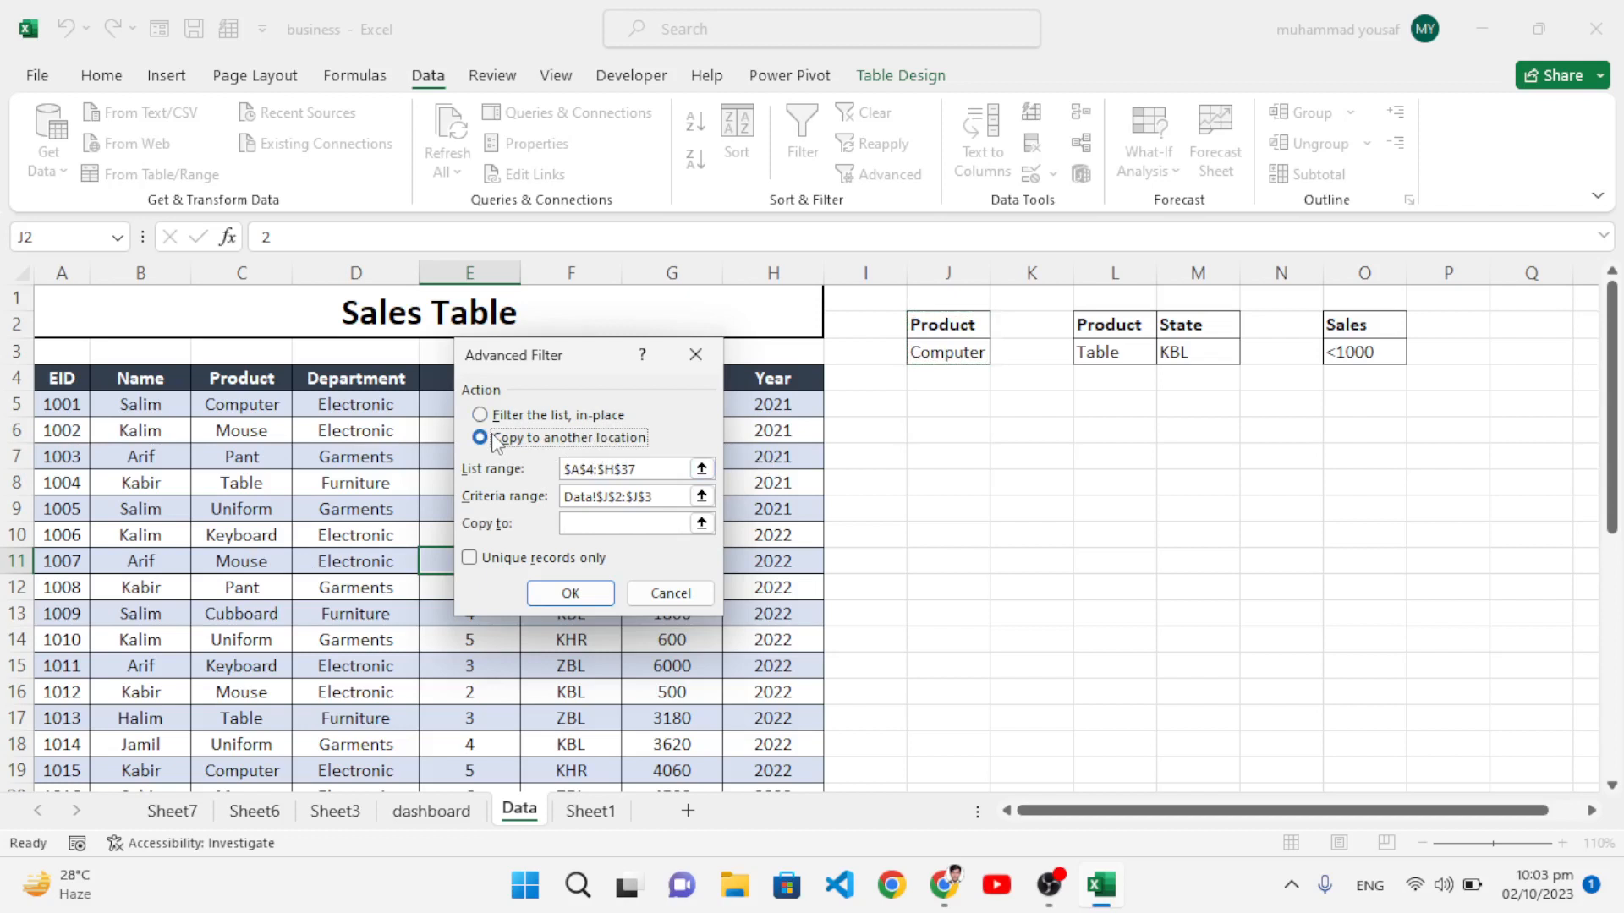
pyautogui.click(590, 524)
pyautogui.click(942, 460)
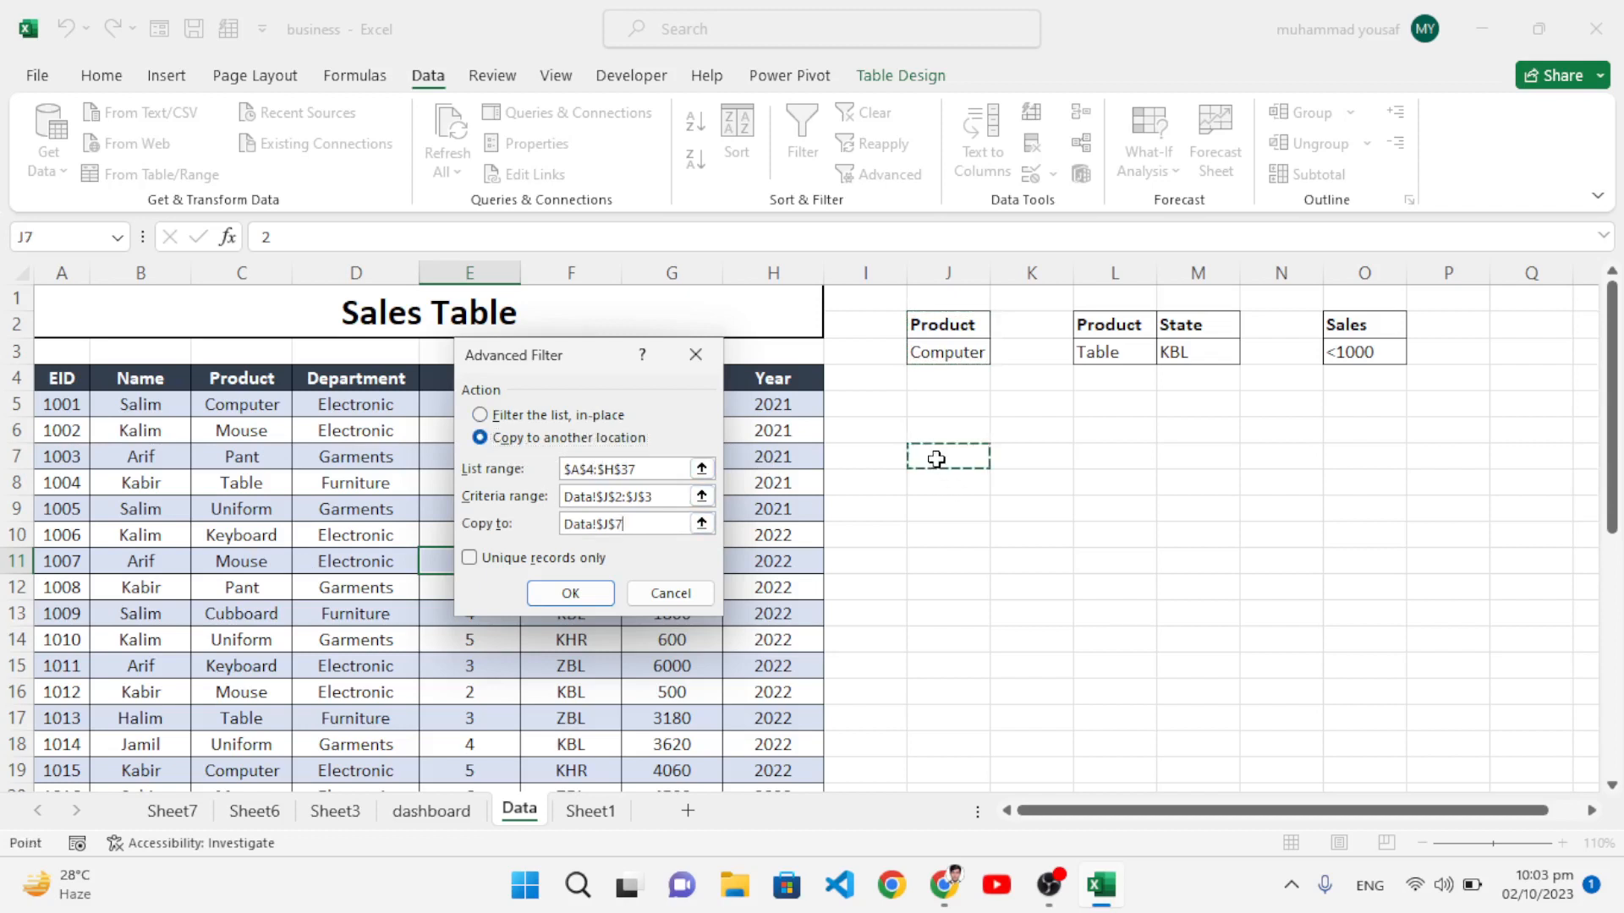
pyautogui.click(607, 592)
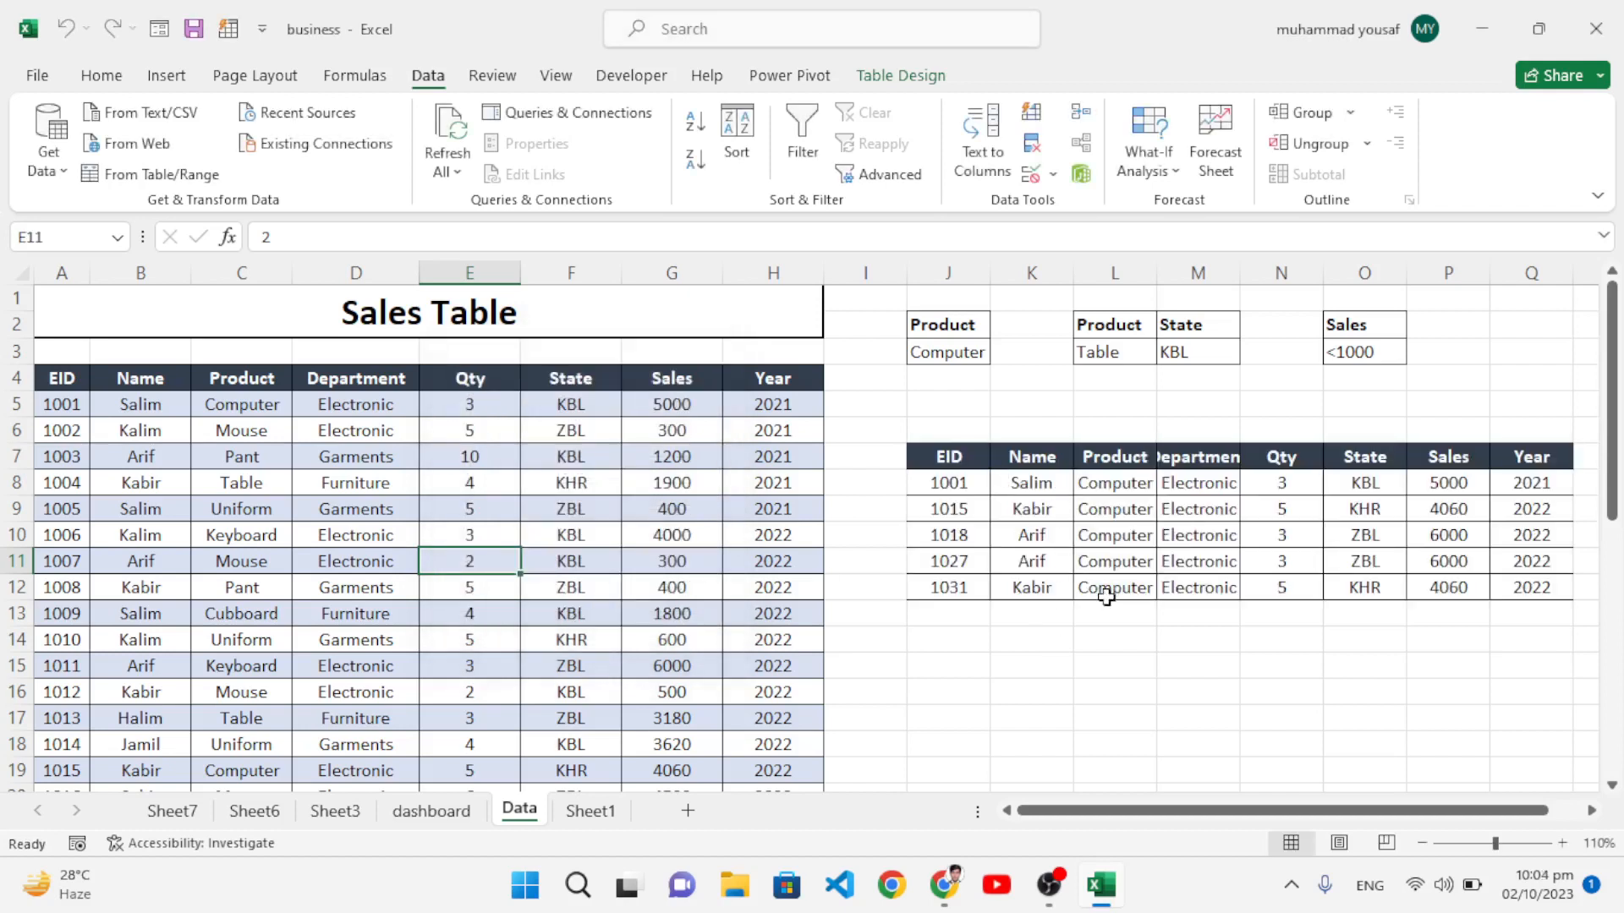
pyautogui.moveTo(1106, 488); pyautogui.dragTo(1138, 592)
pyautogui.click(1153, 674)
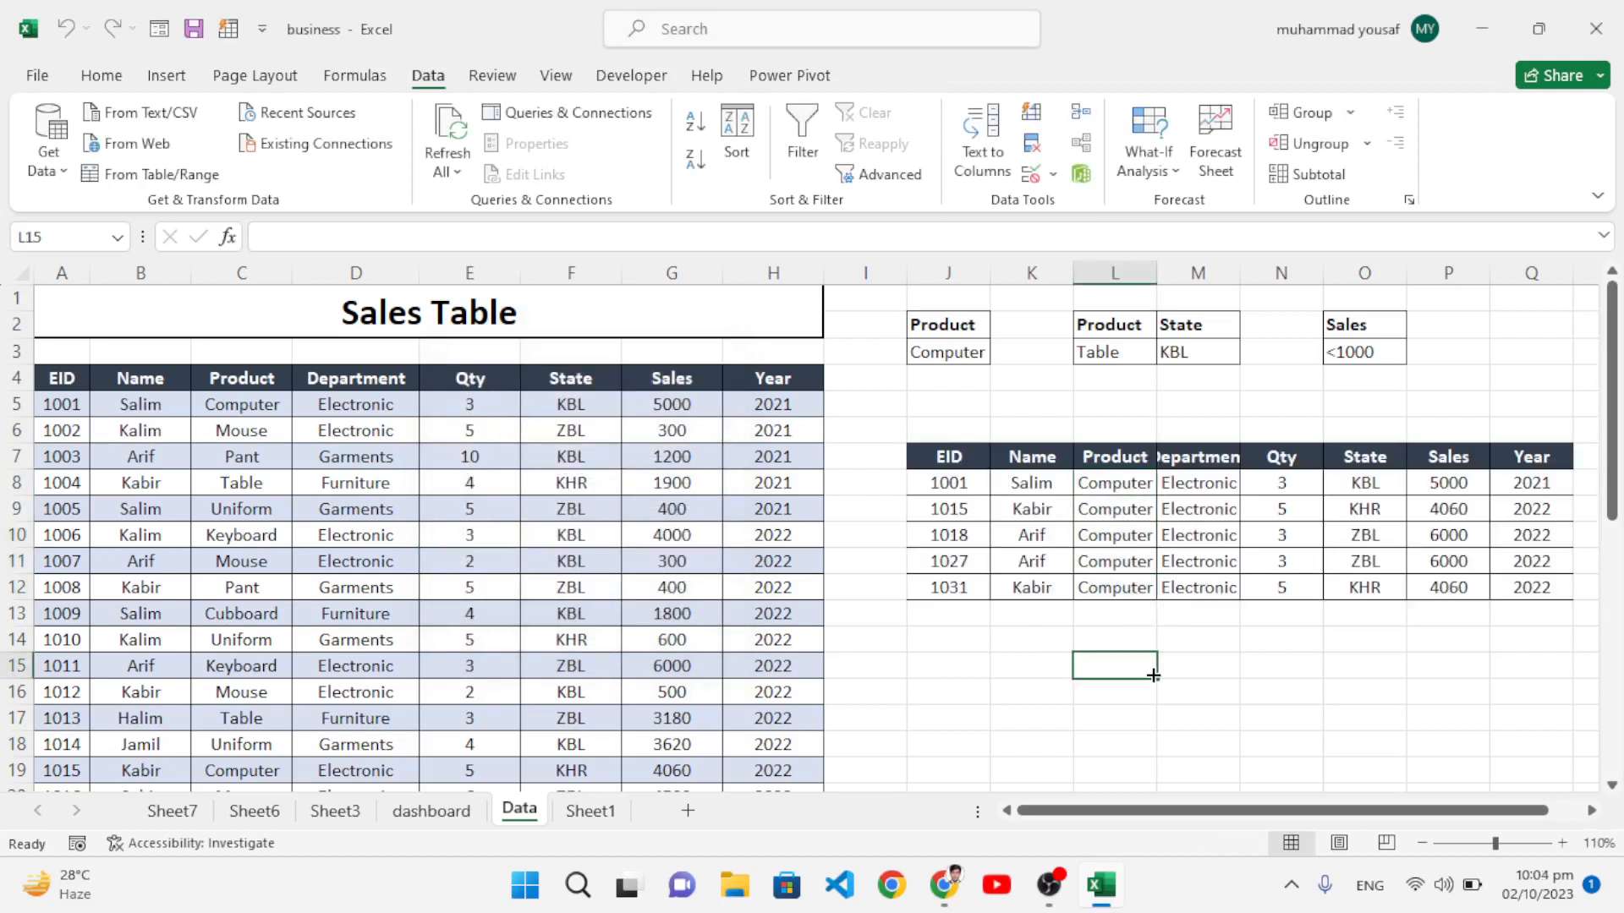
# - Clear all contents and formatting from the extracted Computer records in J7:Q12
pyautogui.moveTo(977, 465); pyautogui.dragTo(1523, 591)
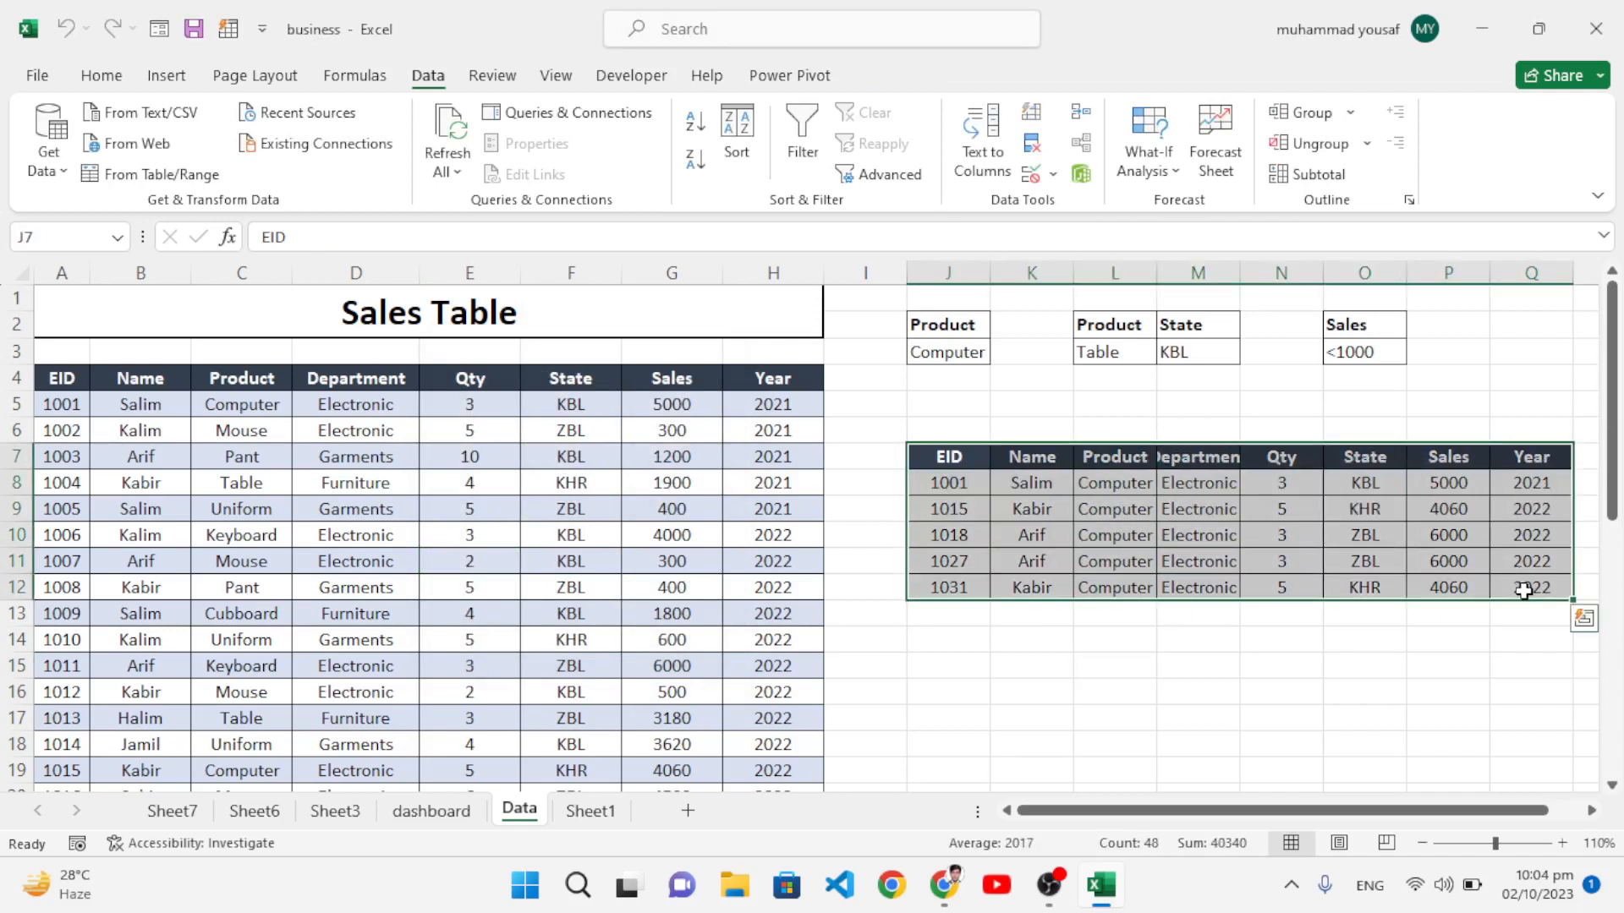
pyautogui.press('Delete')
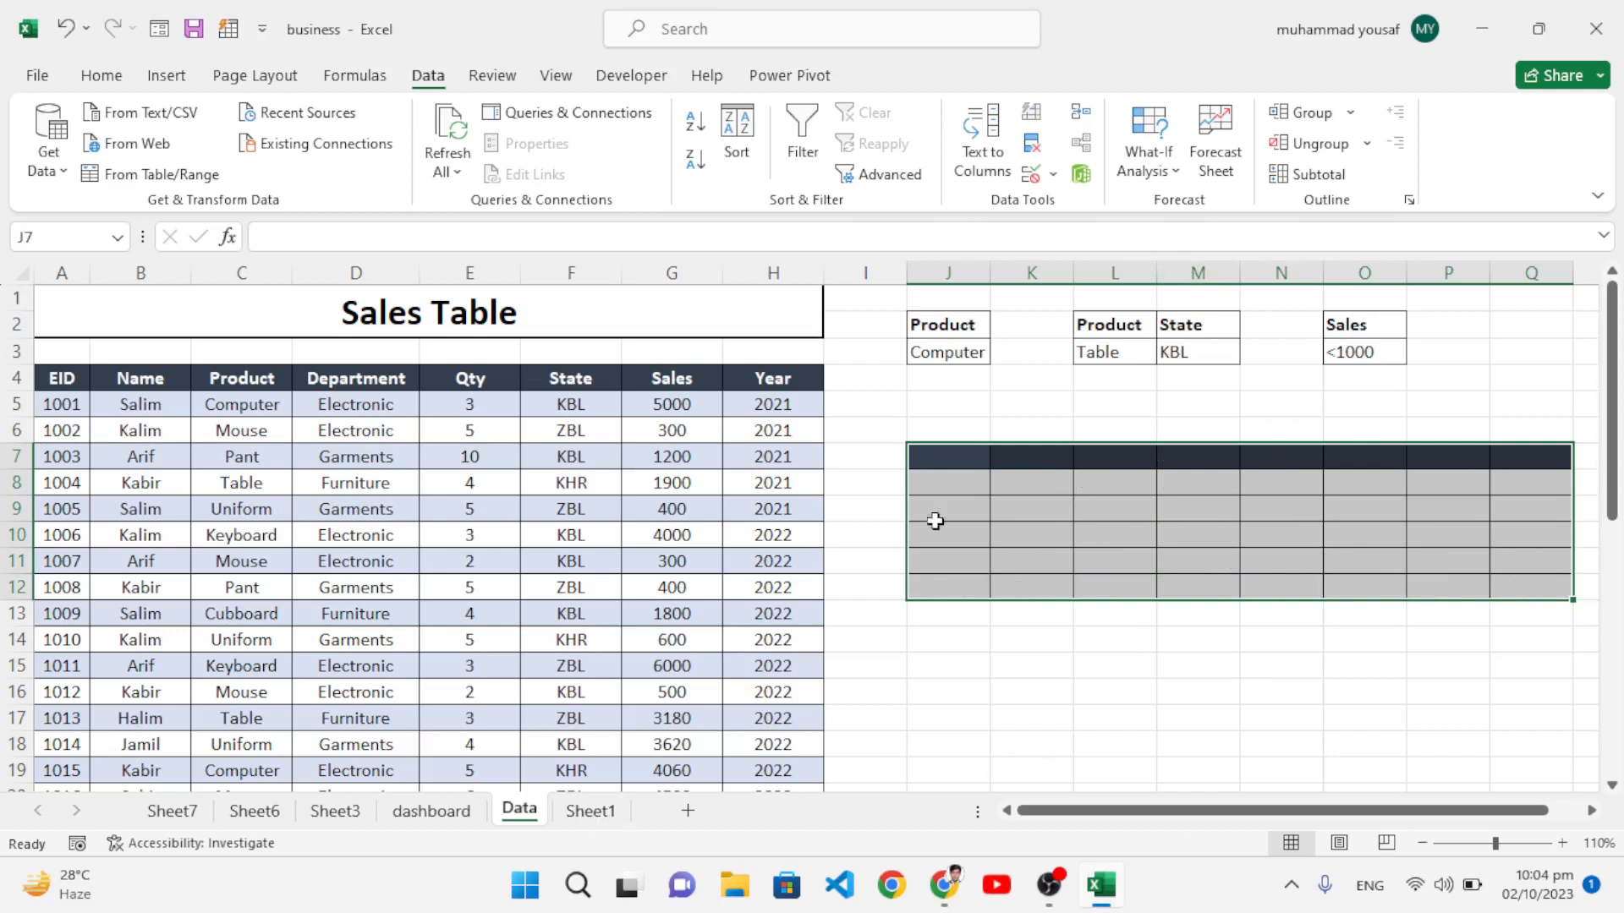
pyautogui.click(101, 78)
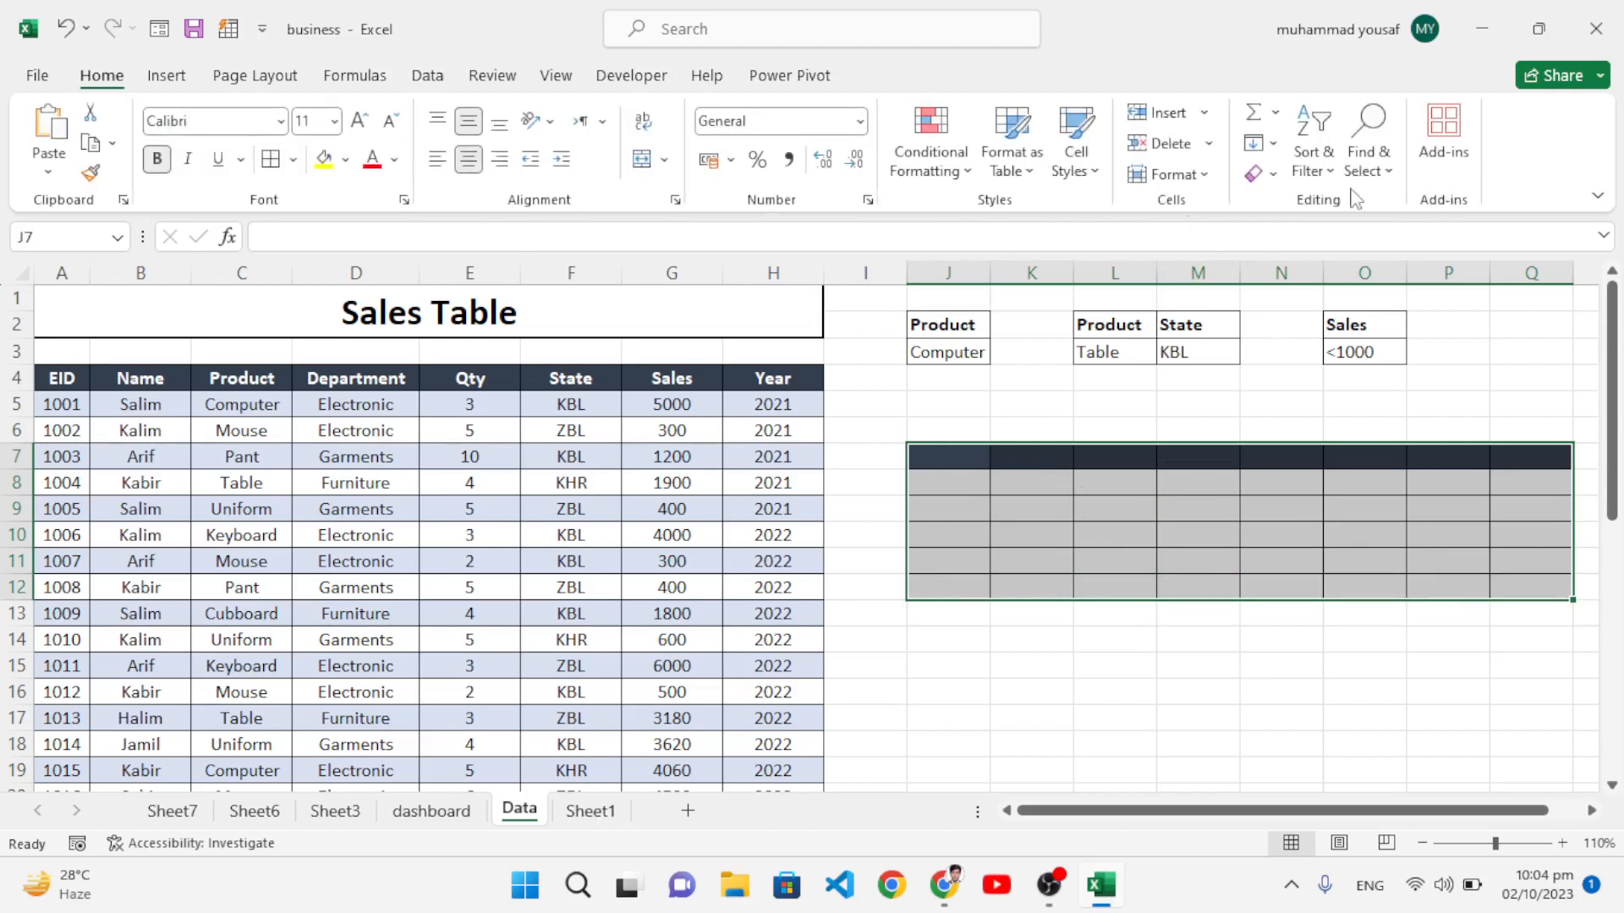
pyautogui.click(1269, 174)
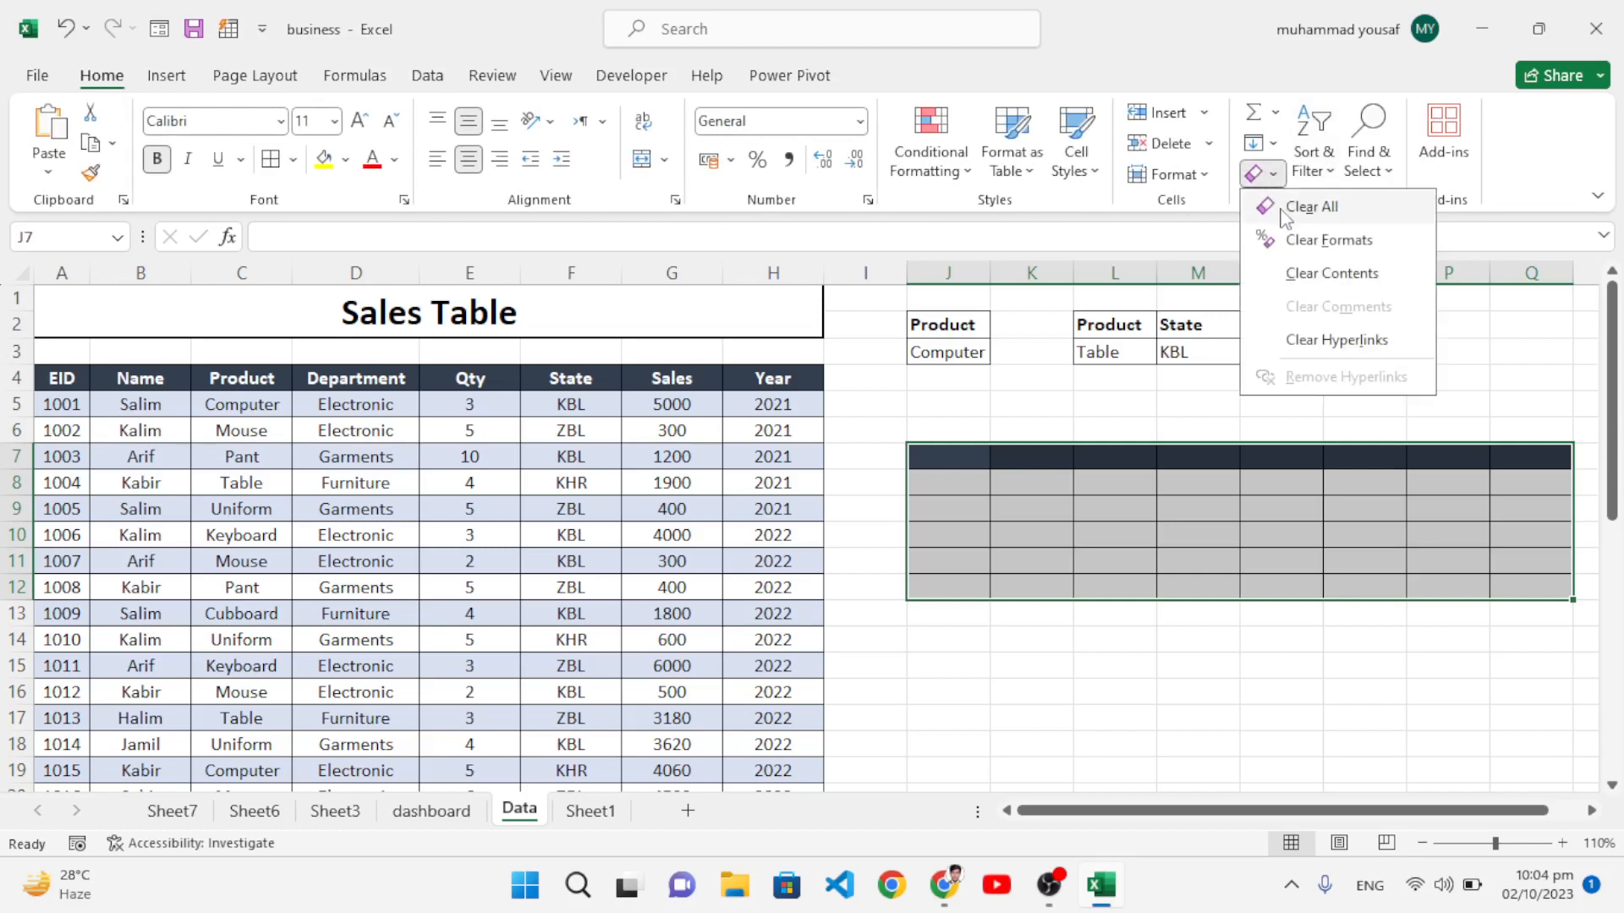
pyautogui.click(1286, 210)
pyautogui.click(1047, 514)
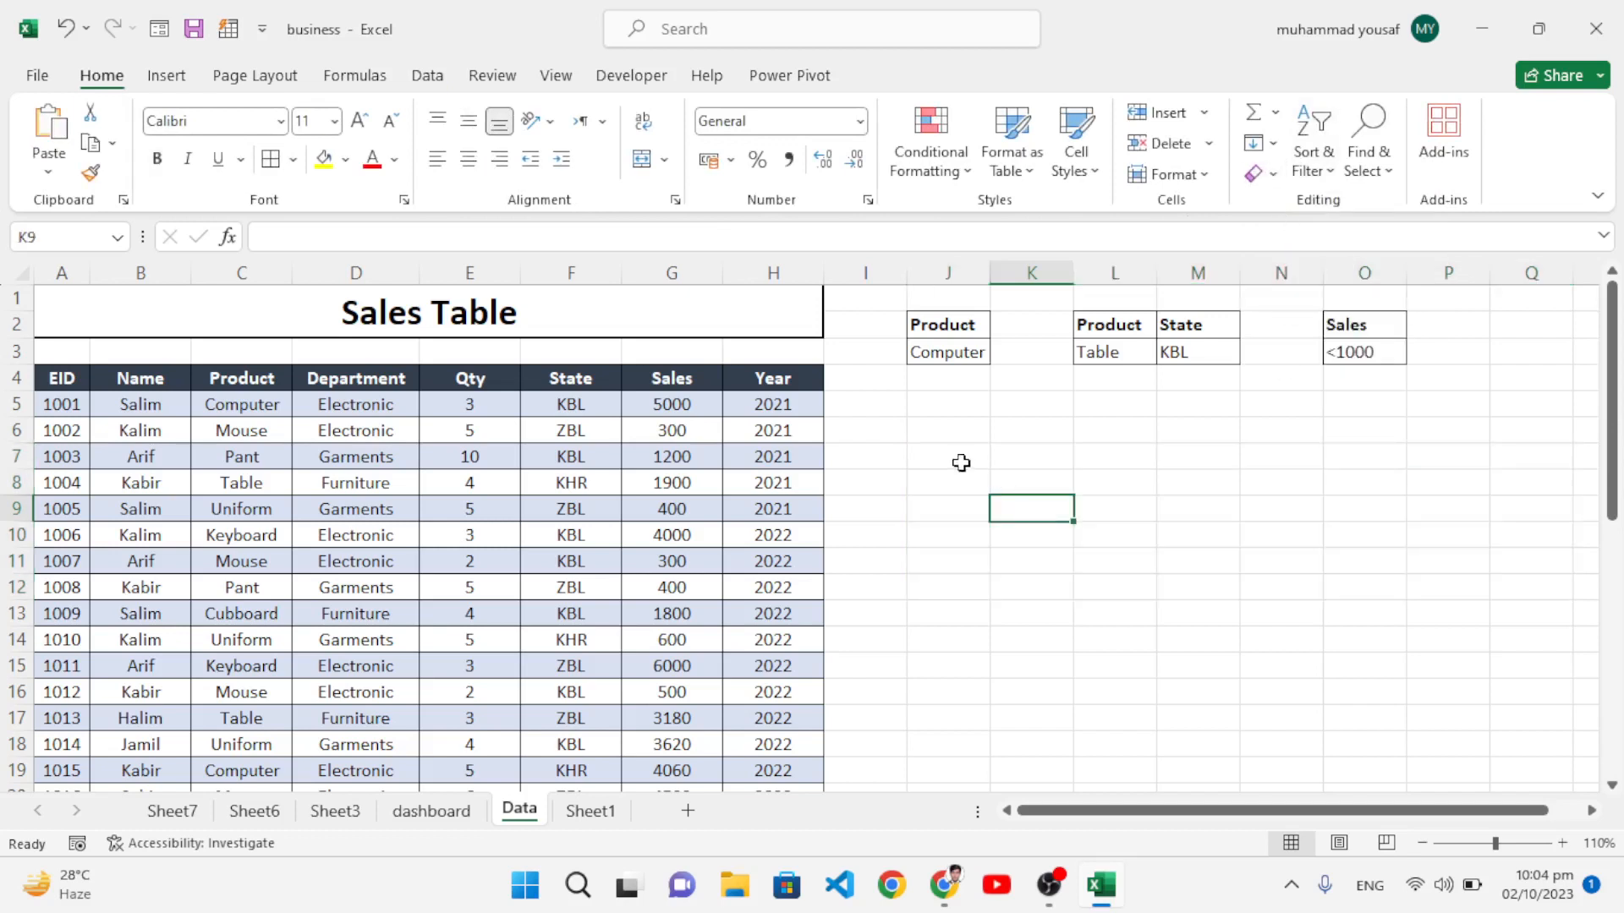
# - Start another Advanced Filter on the sales table with L2:M3 (Product Table, State KBL) as the criteria range
pyautogui.click(404, 506)
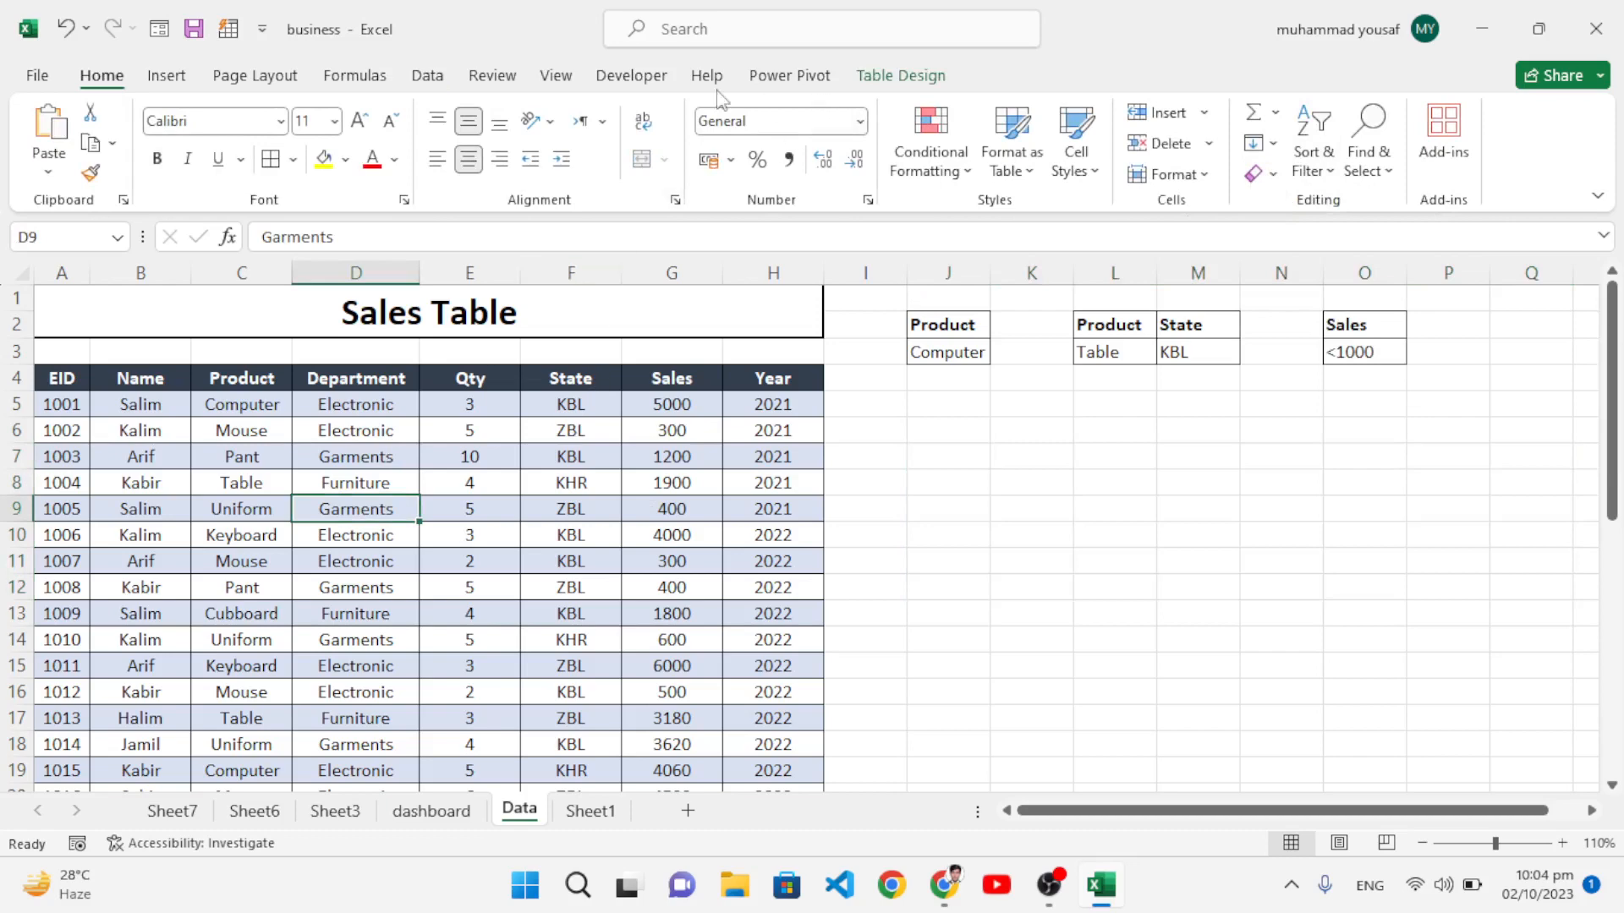
pyautogui.click(427, 75)
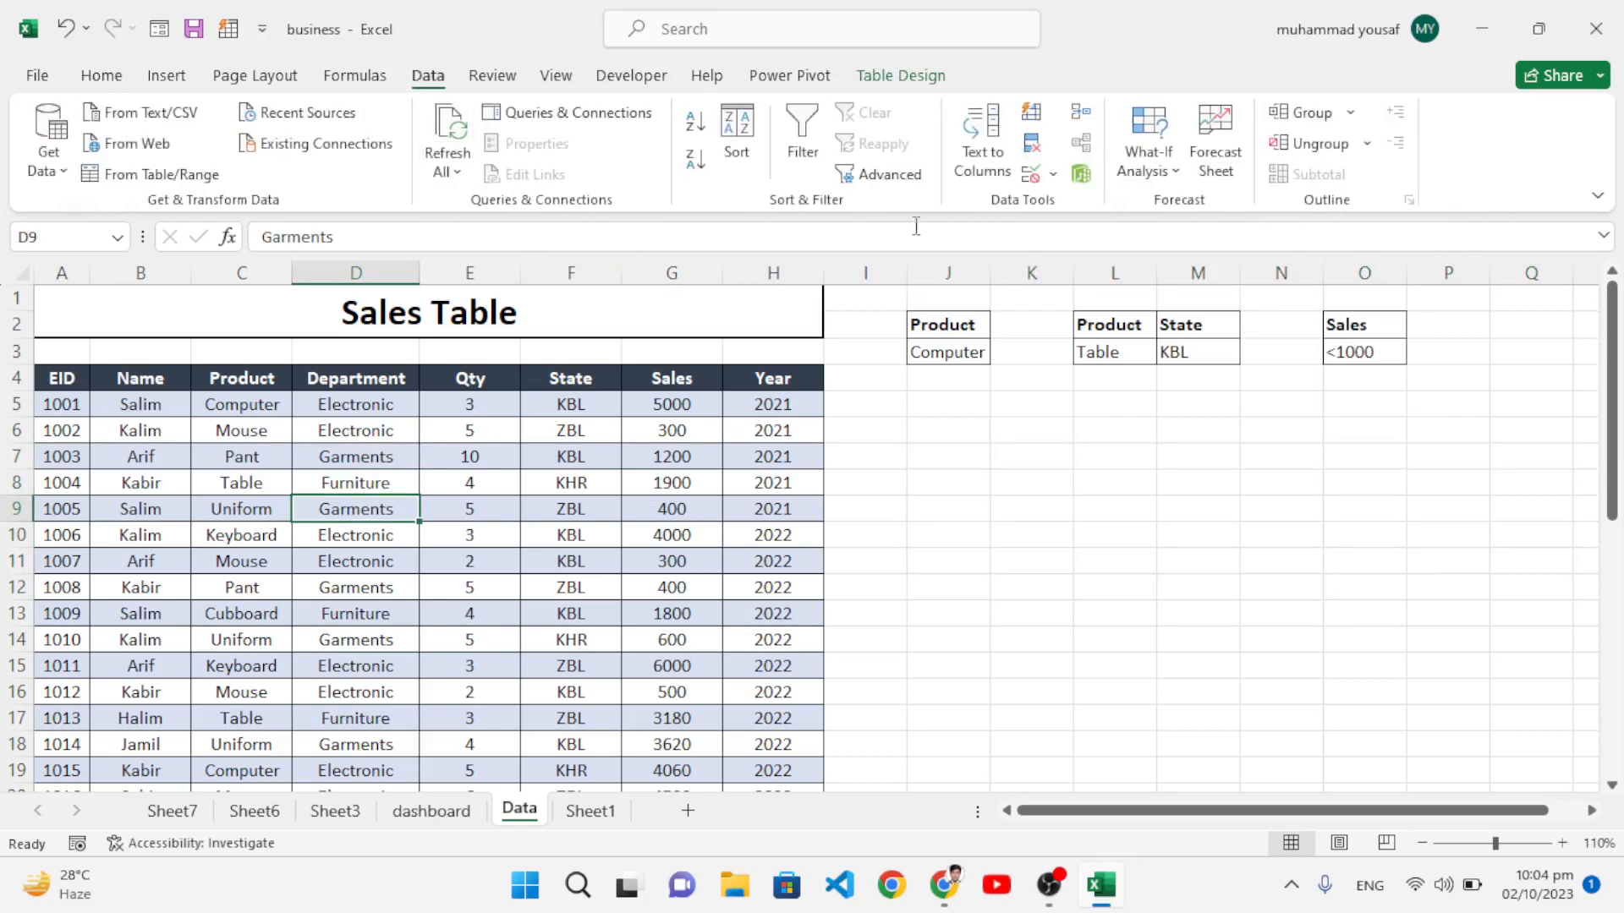
pyautogui.click(888, 173)
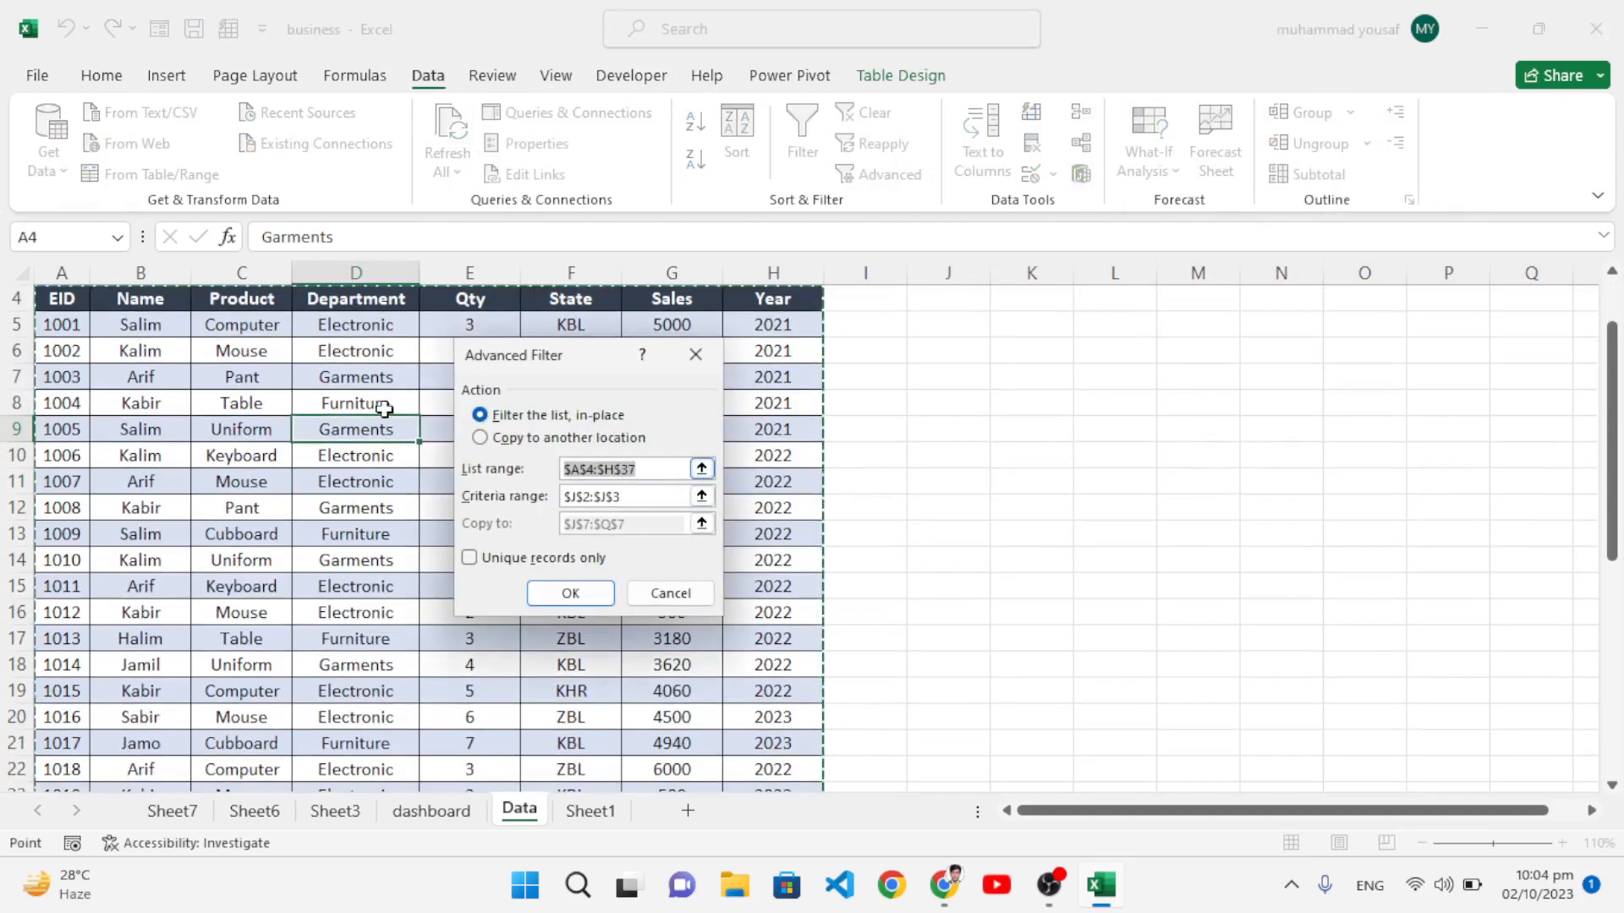
pyautogui.click(652, 501)
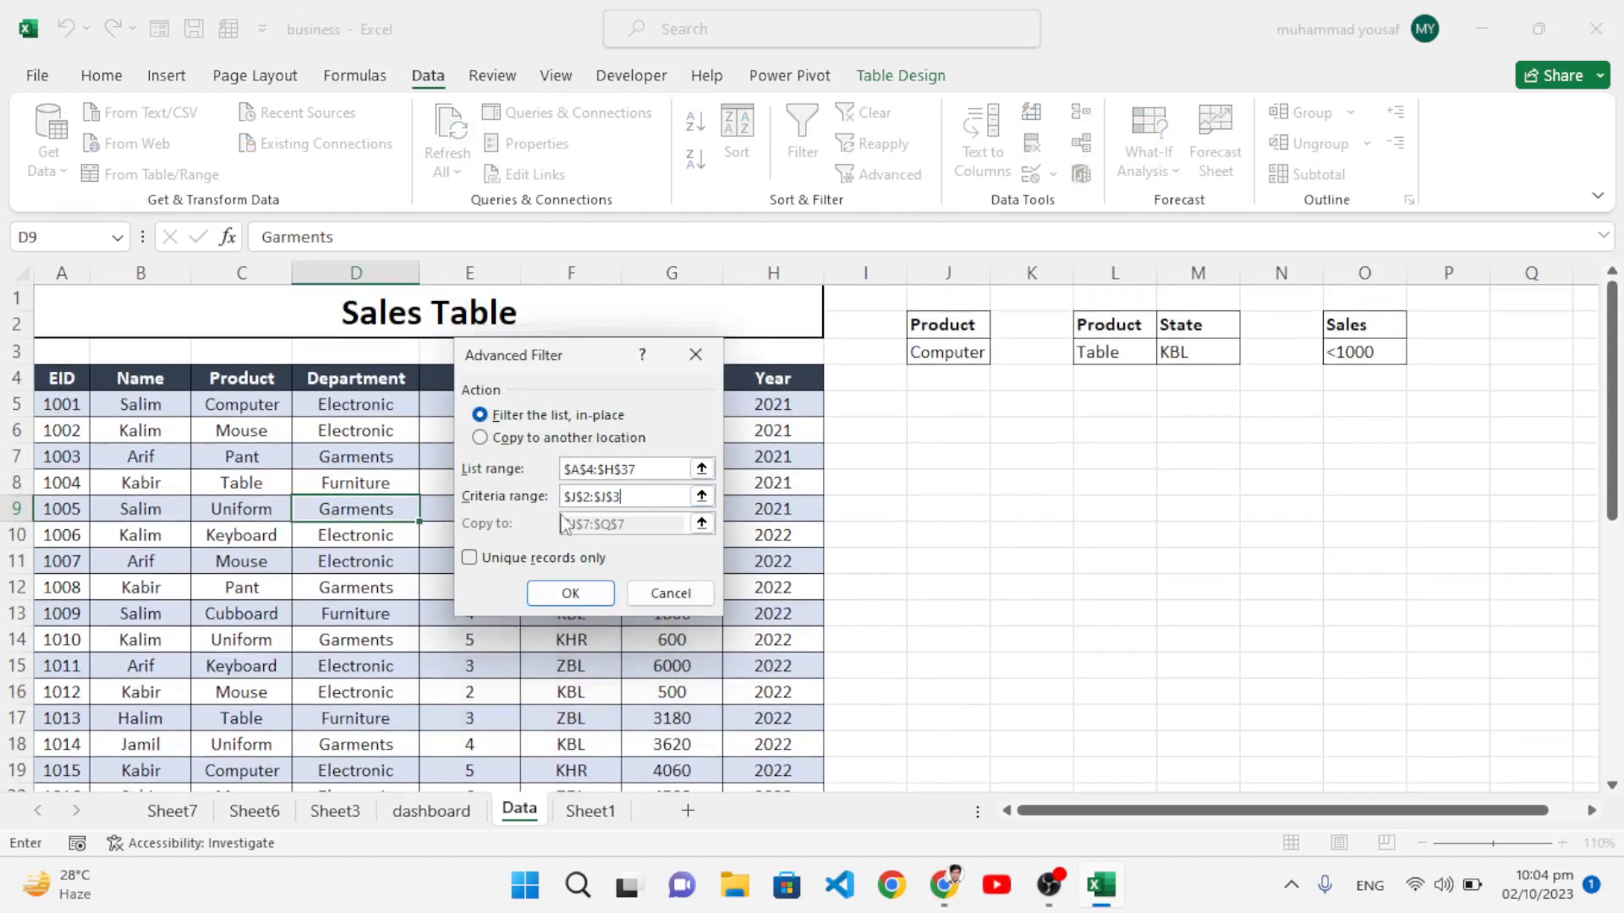
pyautogui.press('BackSpace')
pyautogui.press('BackSpace')
pyautogui.press('BackSpace')
pyautogui.press('BackSpace')
pyautogui.press('BackSpace')
pyautogui.press('BackSpace')
pyautogui.press('BackSpace')
pyautogui.press('BackSpace')
pyautogui.moveTo(1113, 325); pyautogui.dragTo(1182, 354)
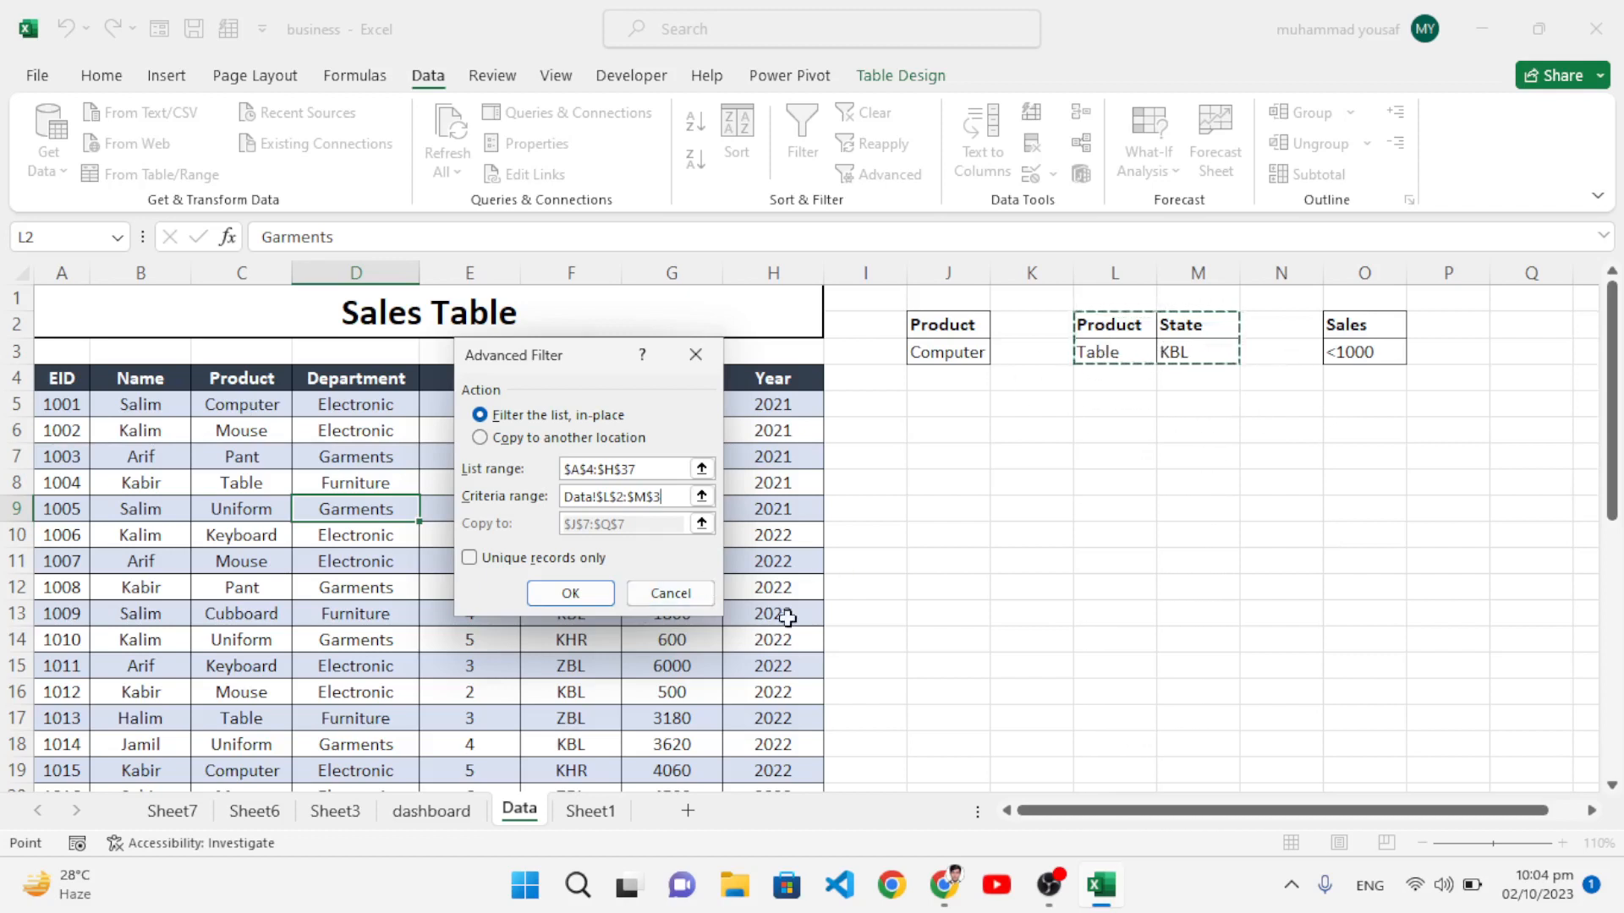
# - Set the filter to copy the matching records to another location starting at J6, and run it
pyautogui.click(526, 439)
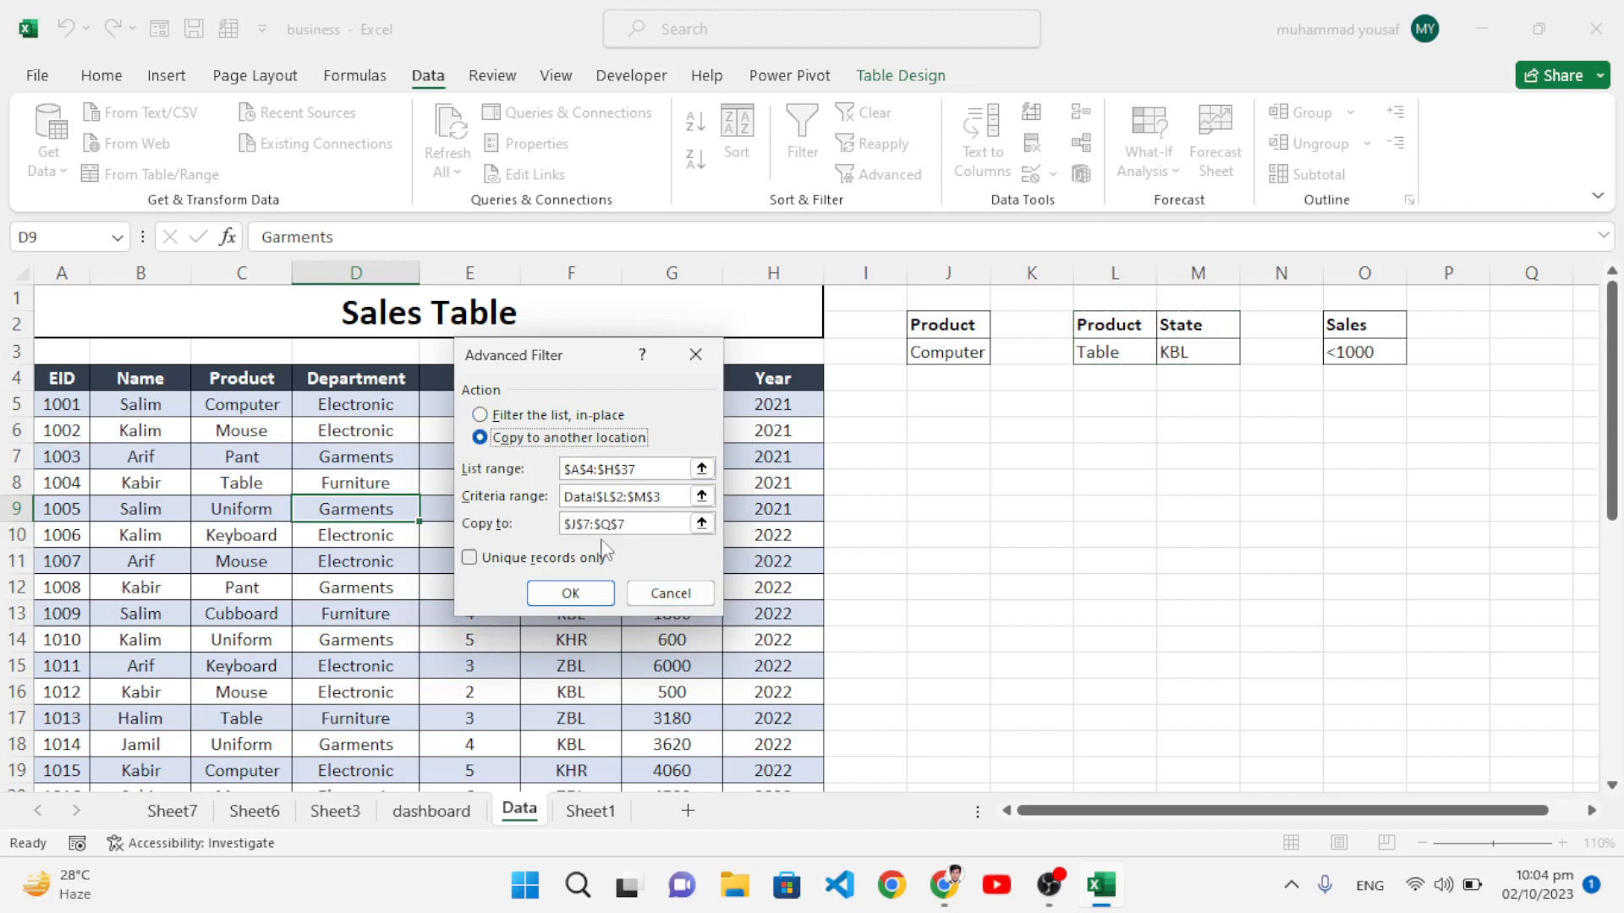
pyautogui.click(636, 524)
pyautogui.click(948, 457)
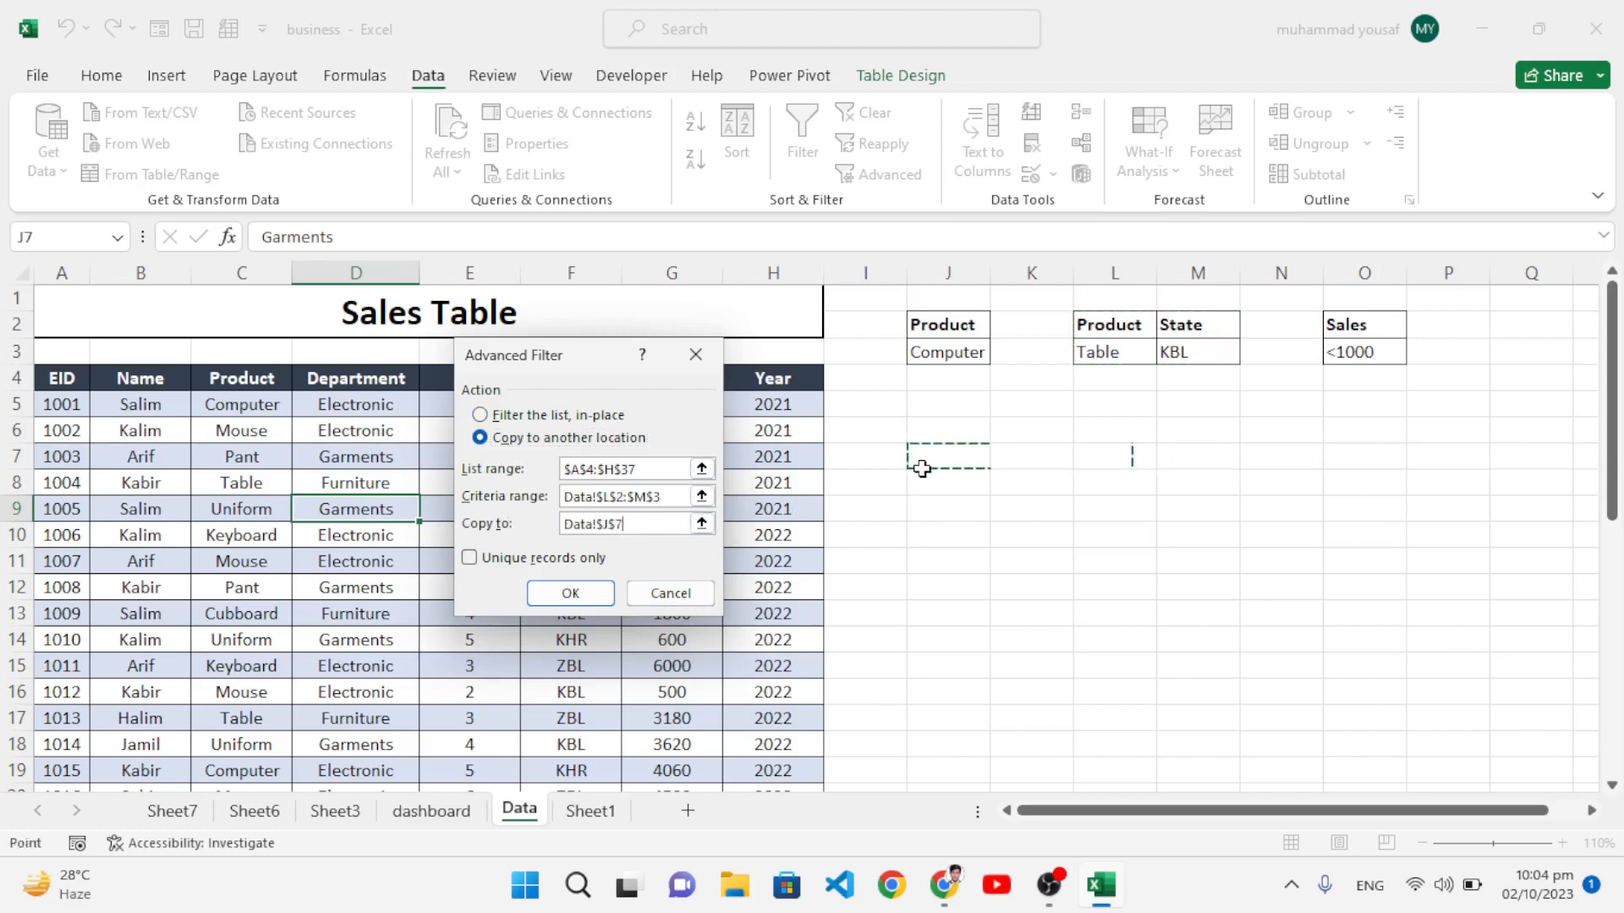
pyautogui.doubleClick(638, 523)
pyautogui.write('D')
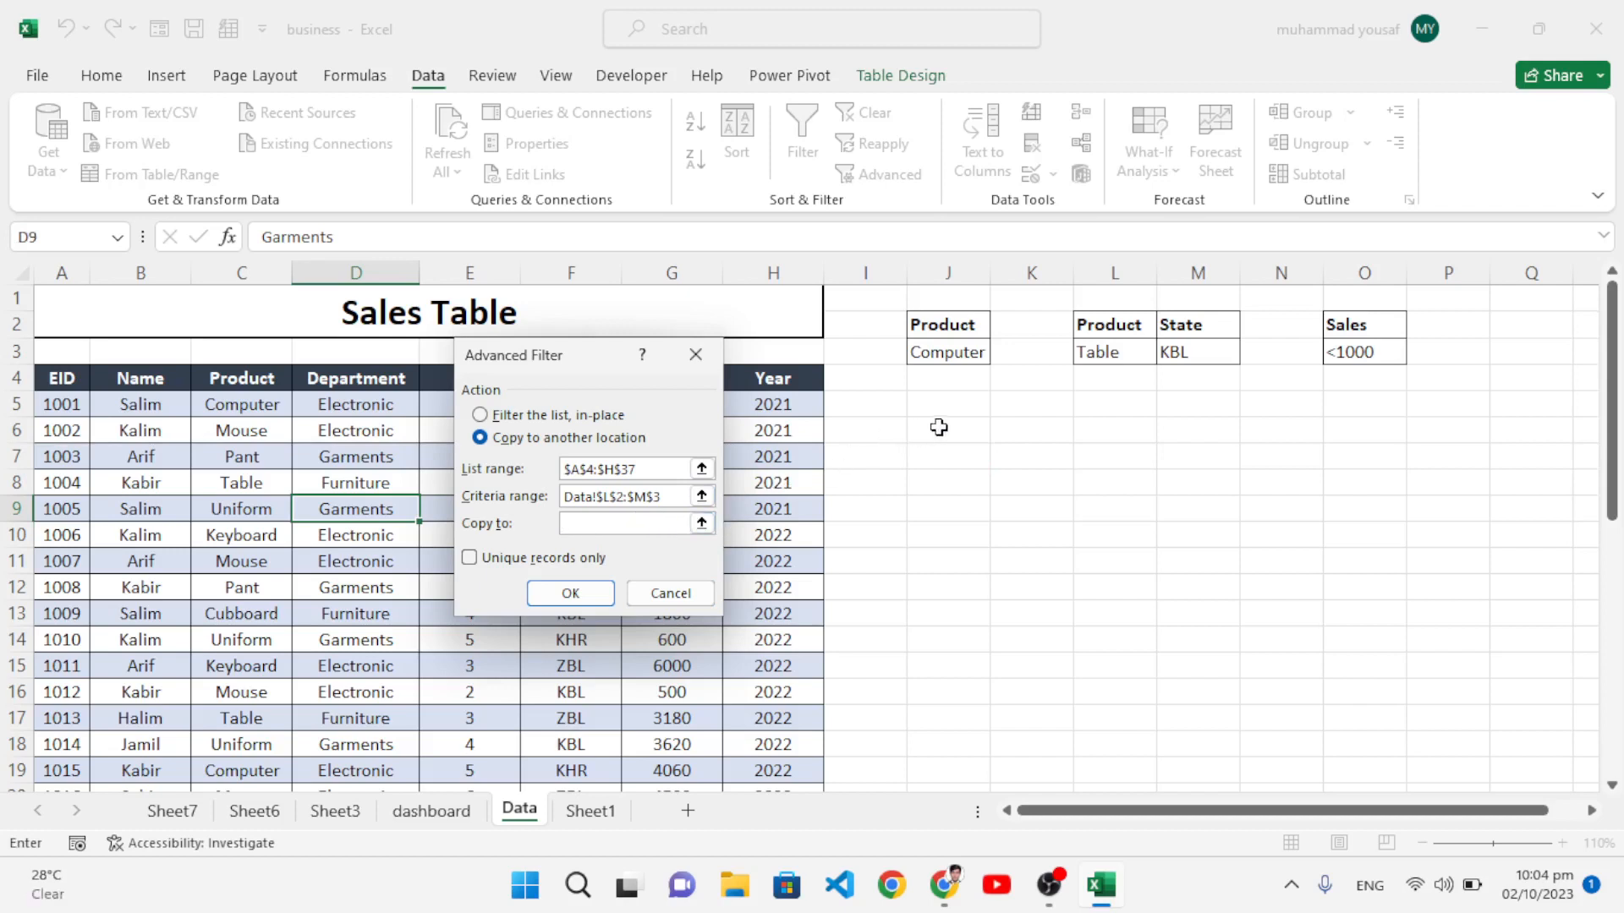
pyautogui.click(938, 425)
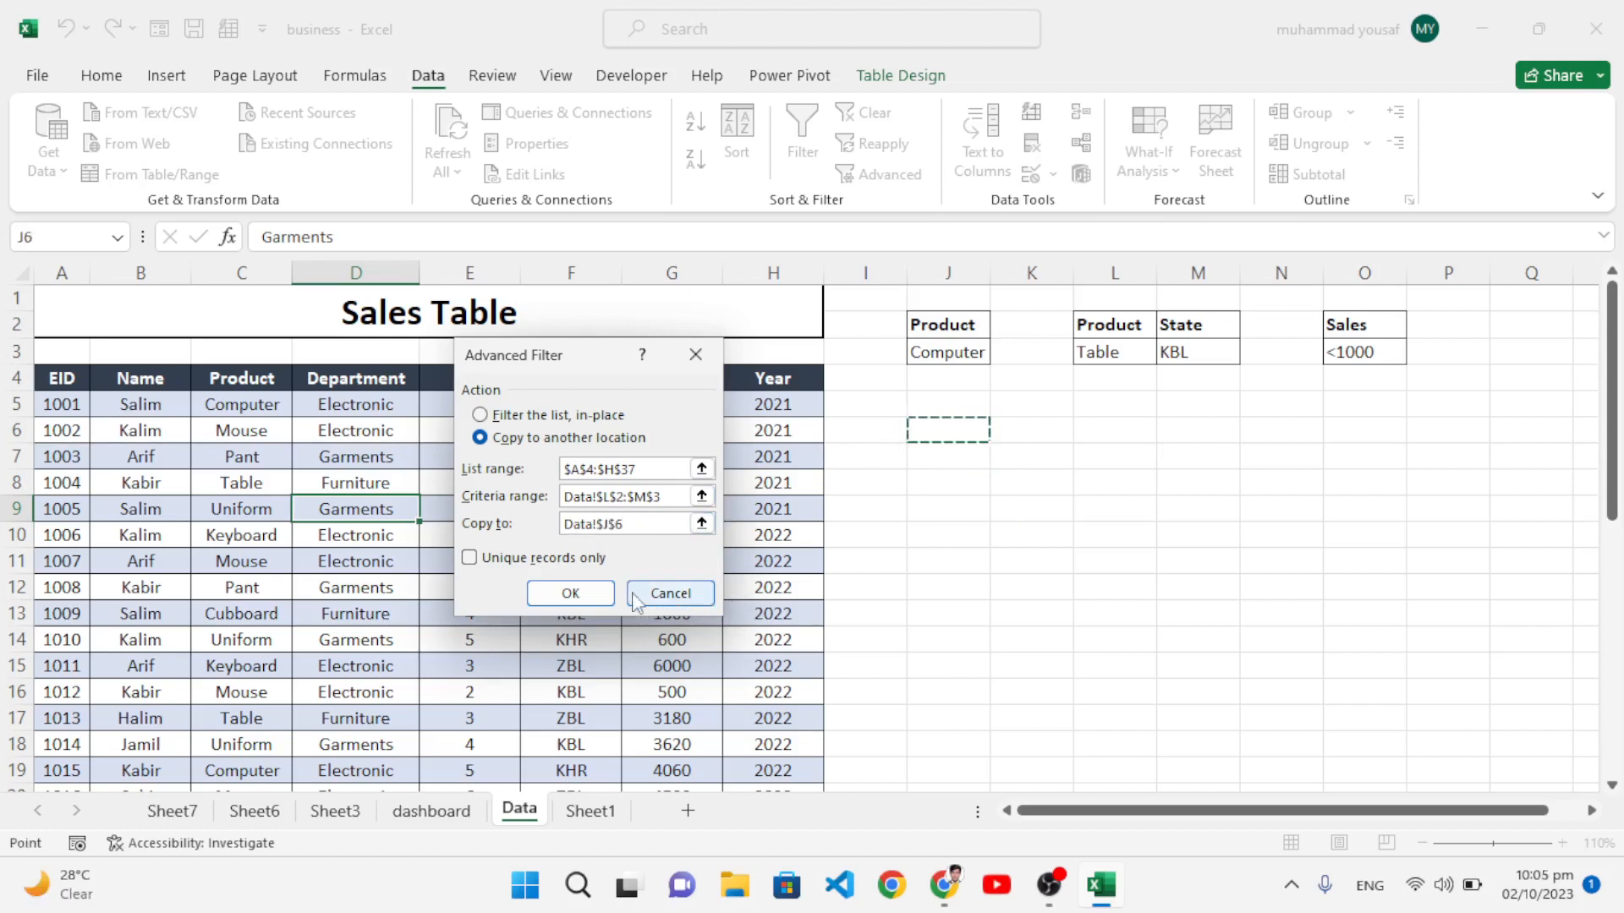
pyautogui.click(592, 596)
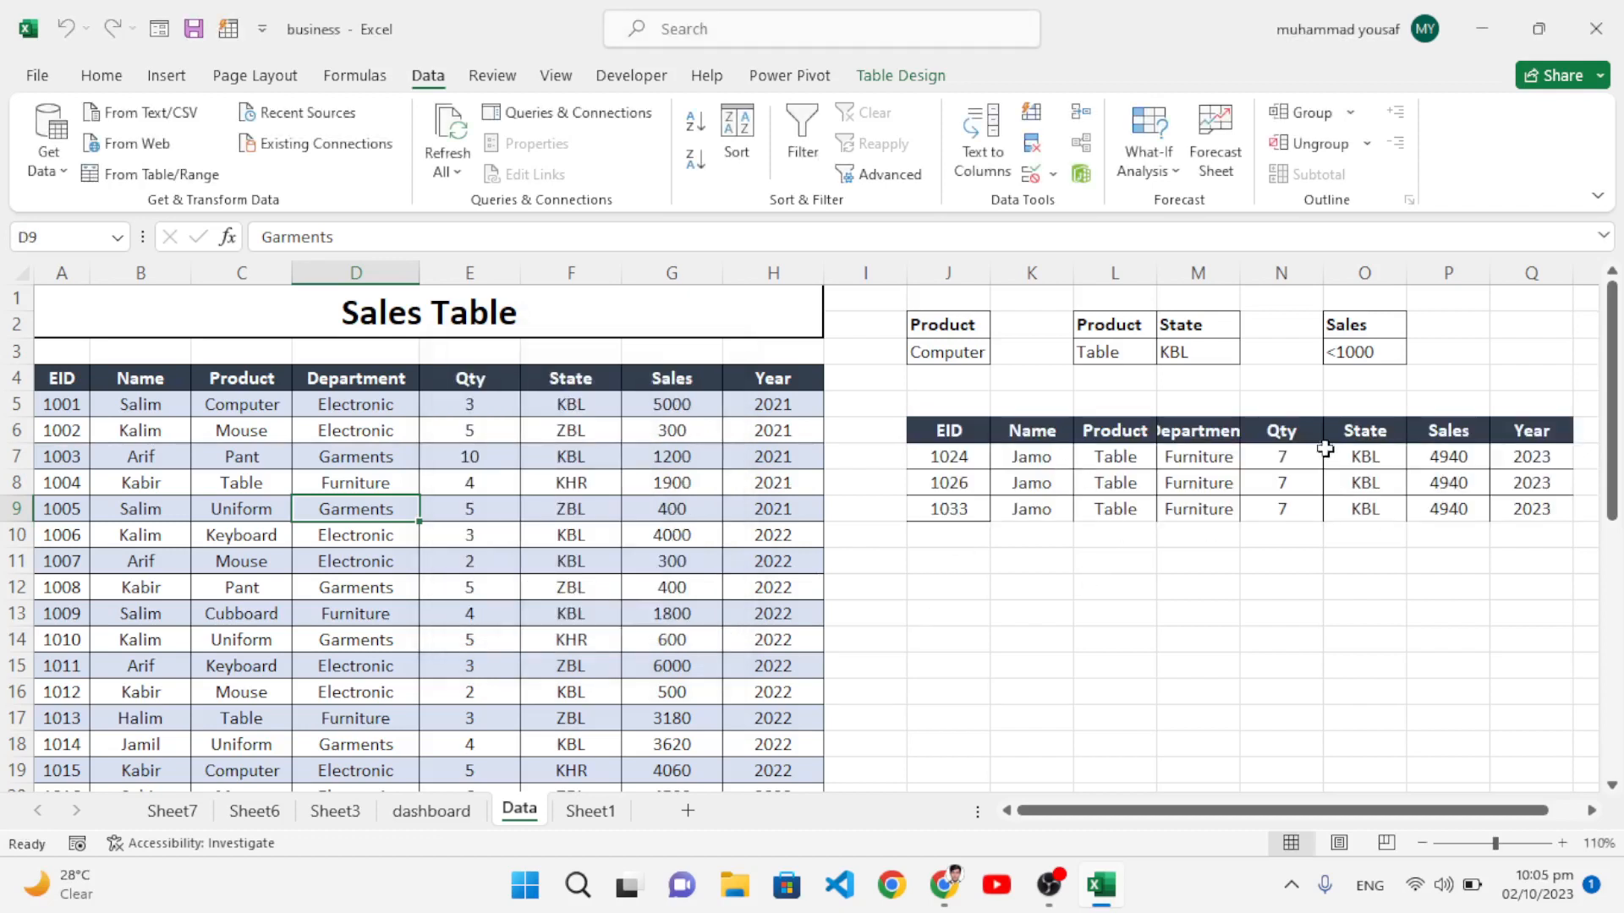
pyautogui.moveTo(1118, 457); pyautogui.dragTo(1116, 509)
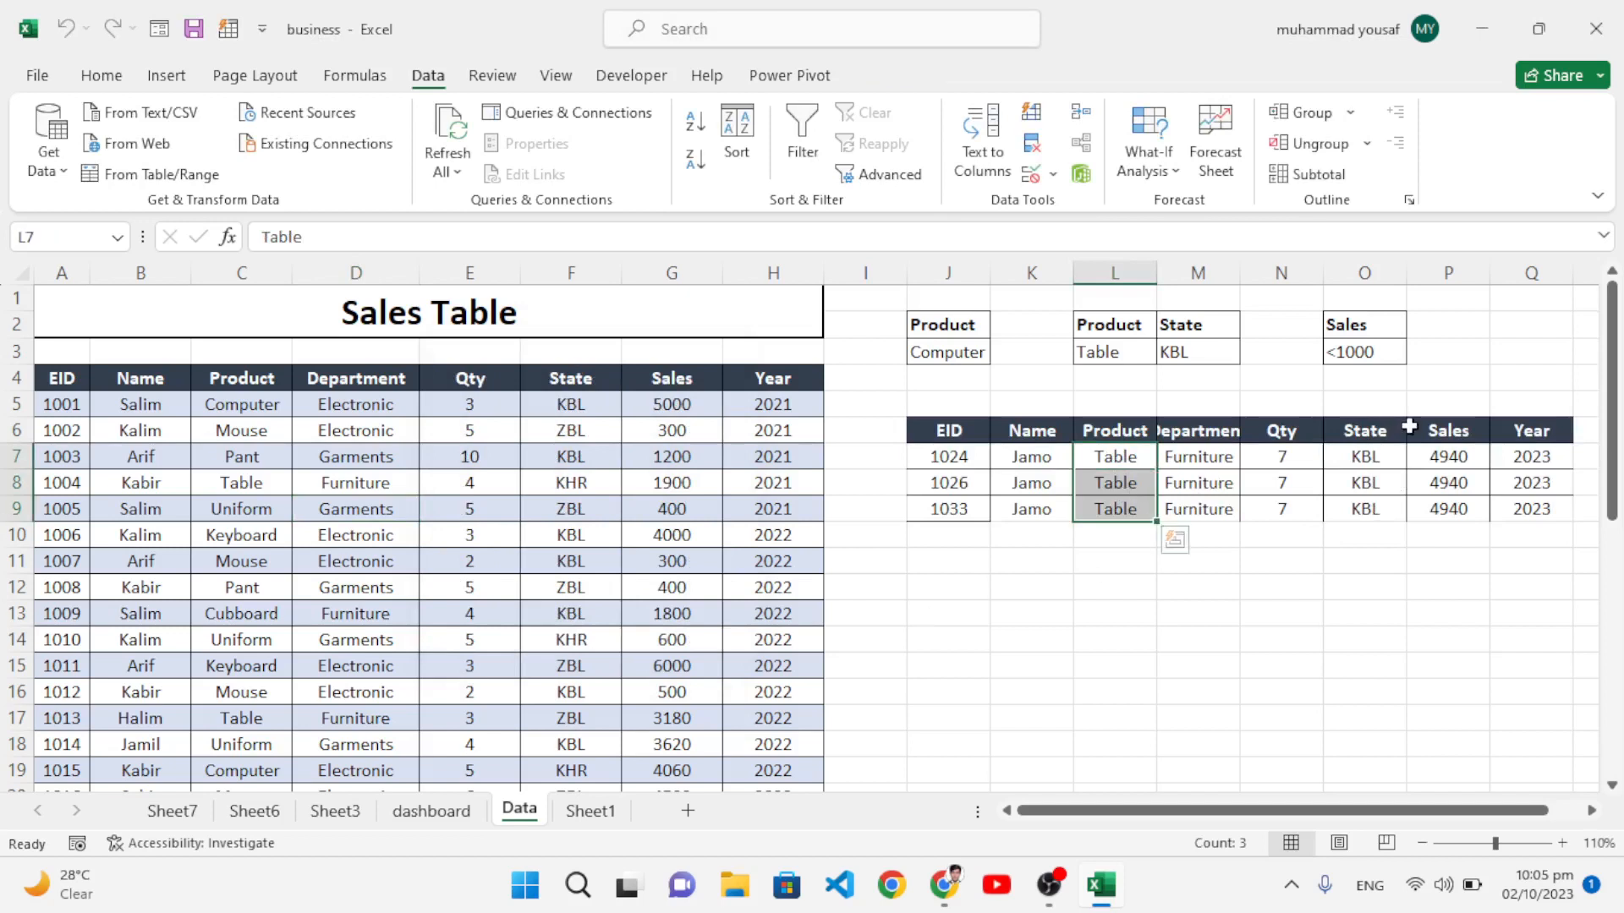
pyautogui.moveTo(1367, 457); pyautogui.dragTo(1367, 507)
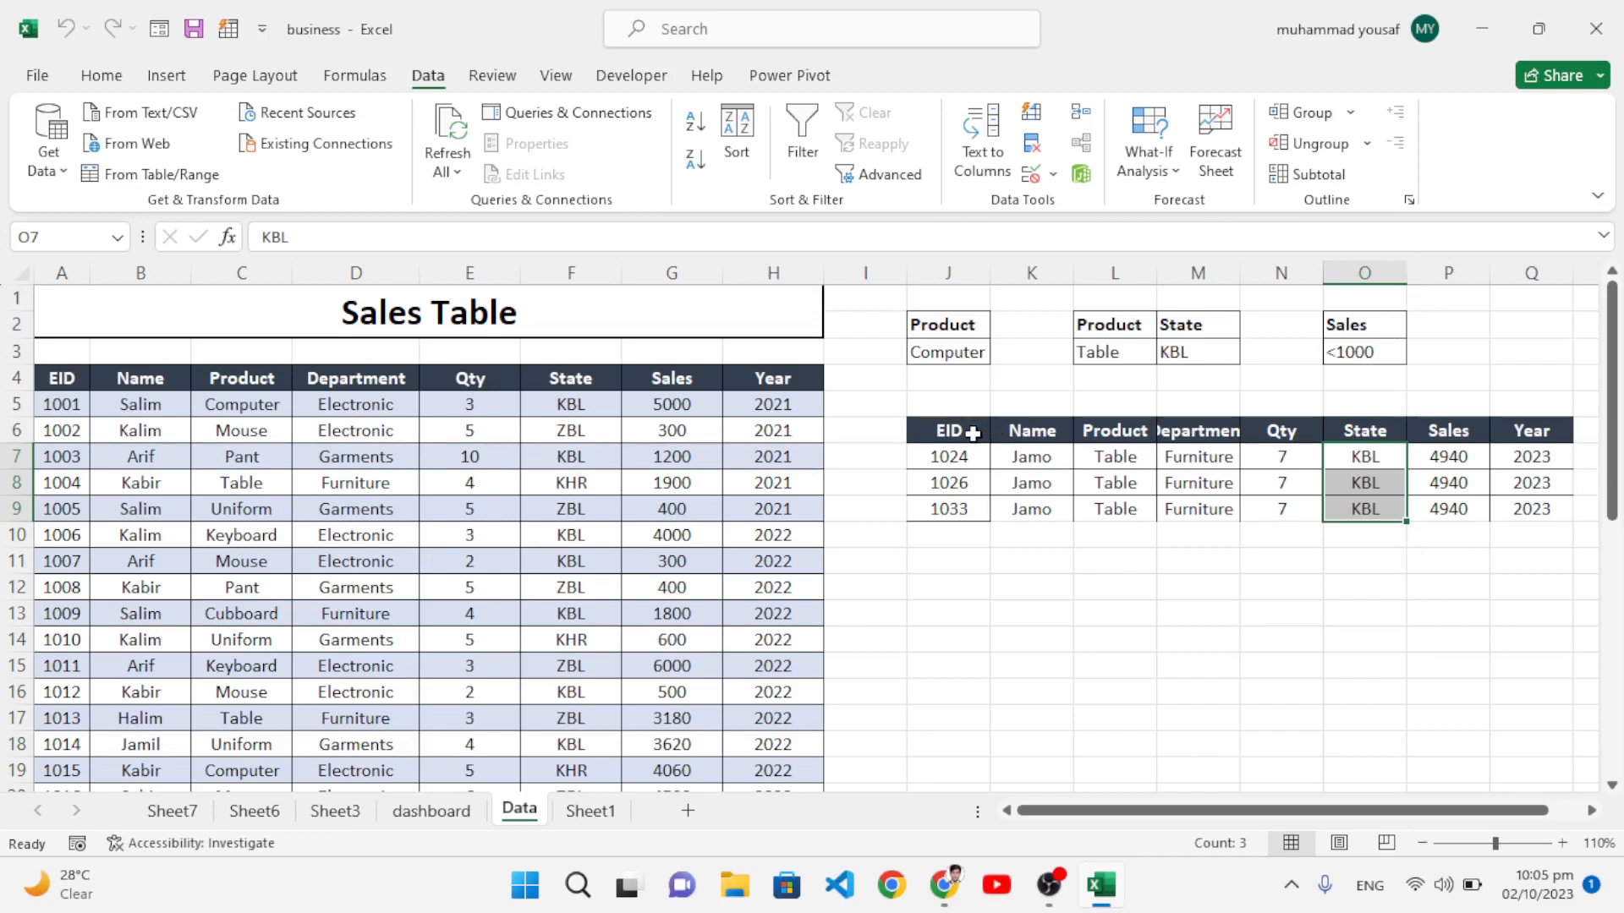
pyautogui.click(987, 456)
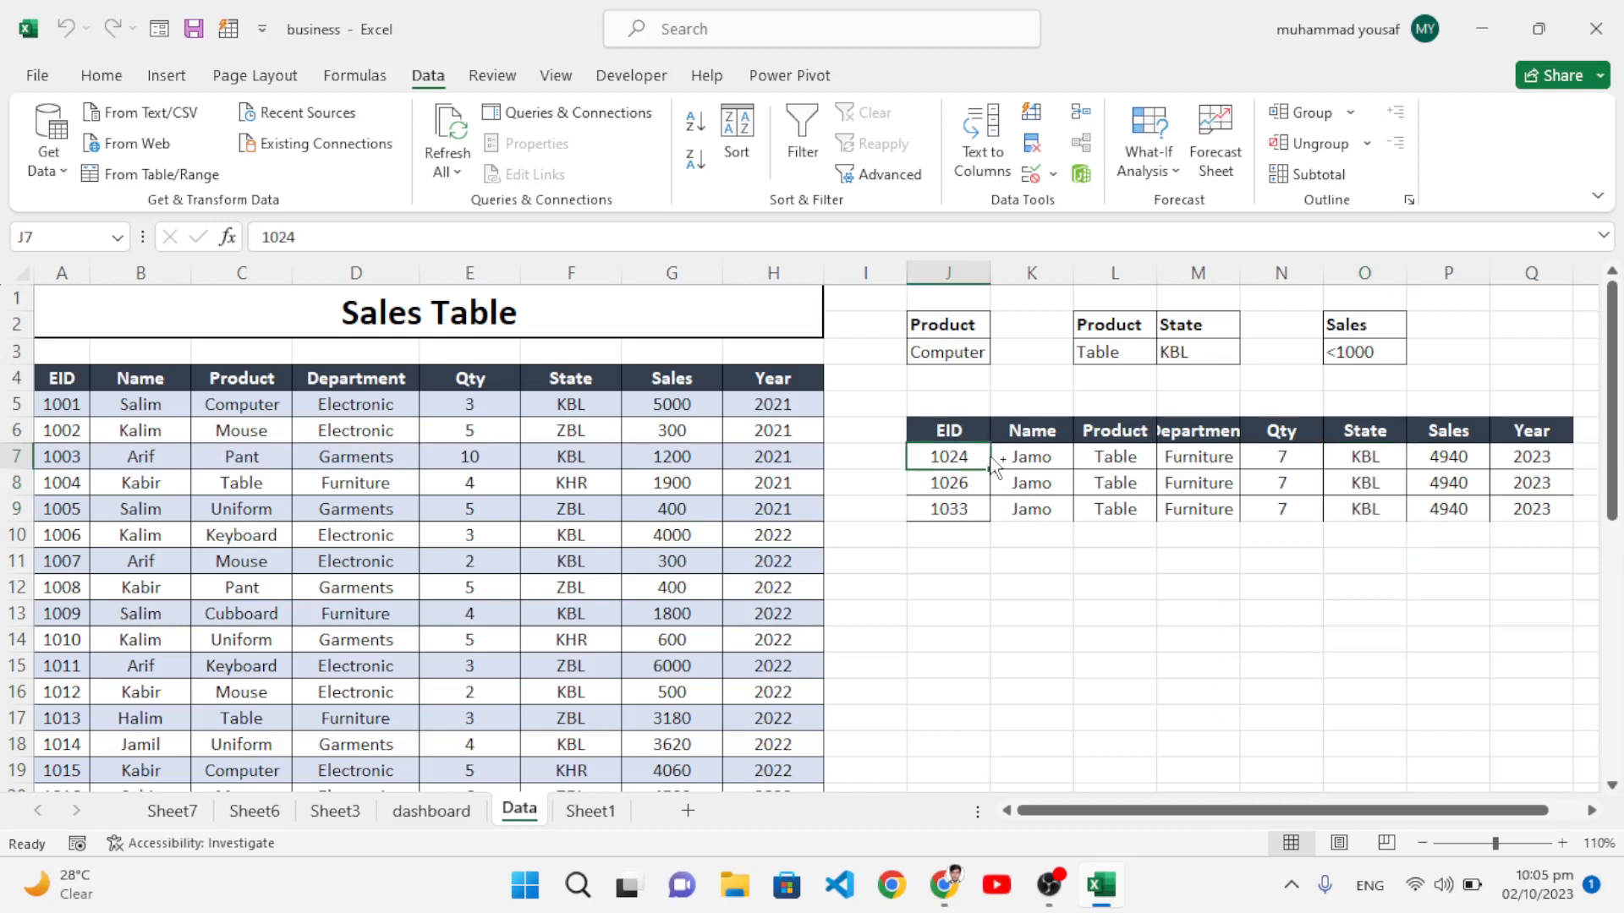
pyautogui.click(1062, 557)
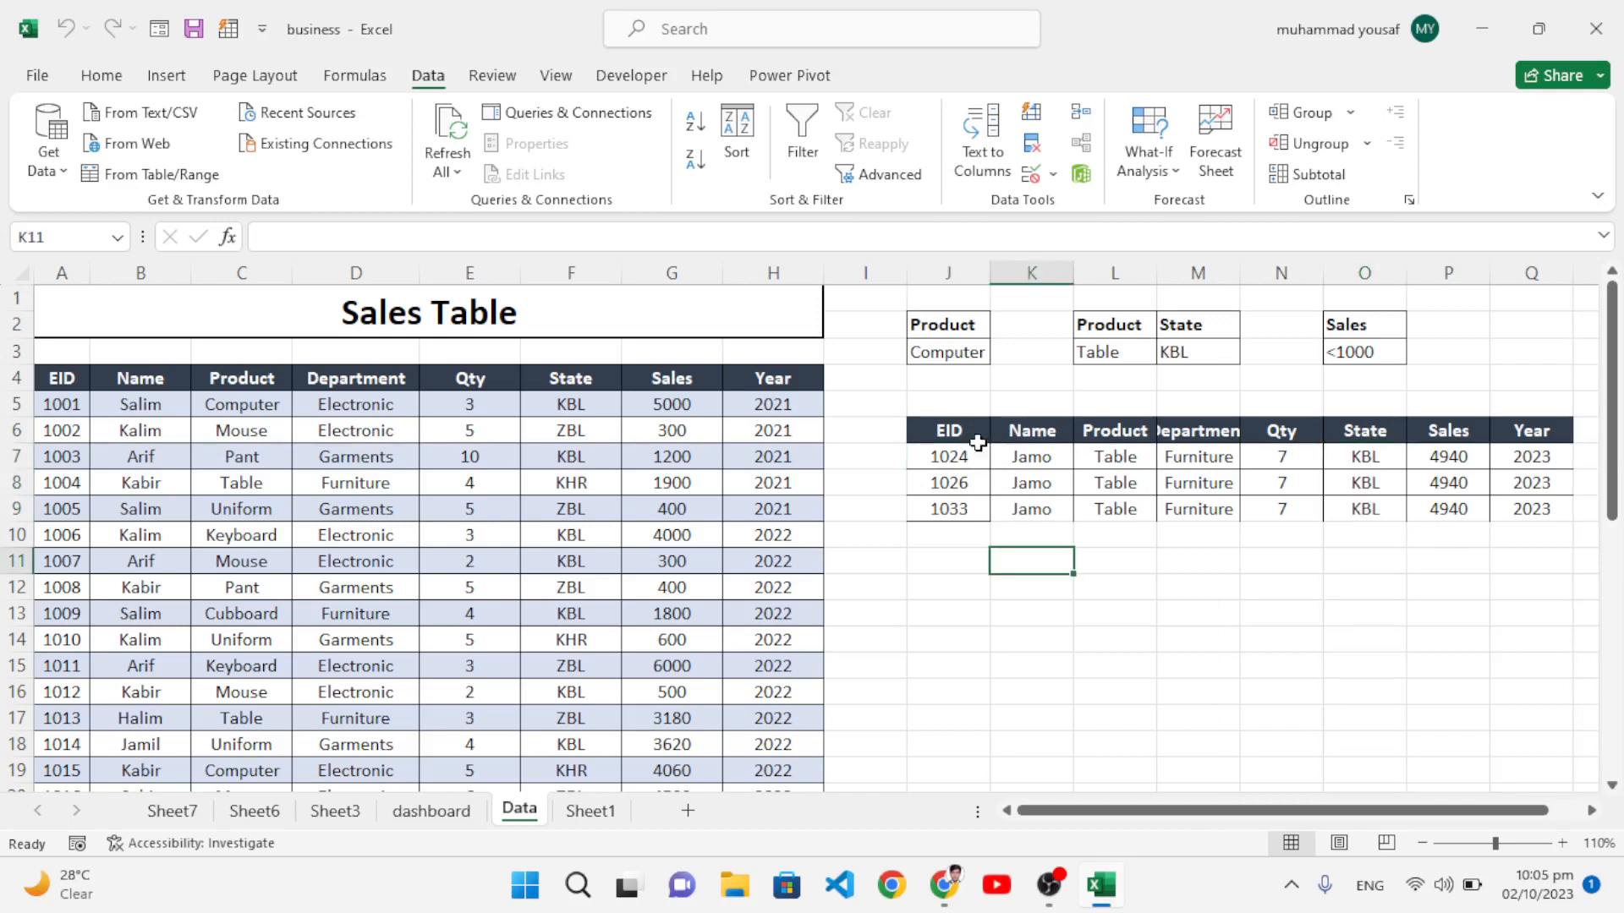
# - Clear all contents and formatting from the extracted Table/KBL records in J6:Q10
pyautogui.moveTo(952, 431); pyautogui.dragTo(1516, 527)
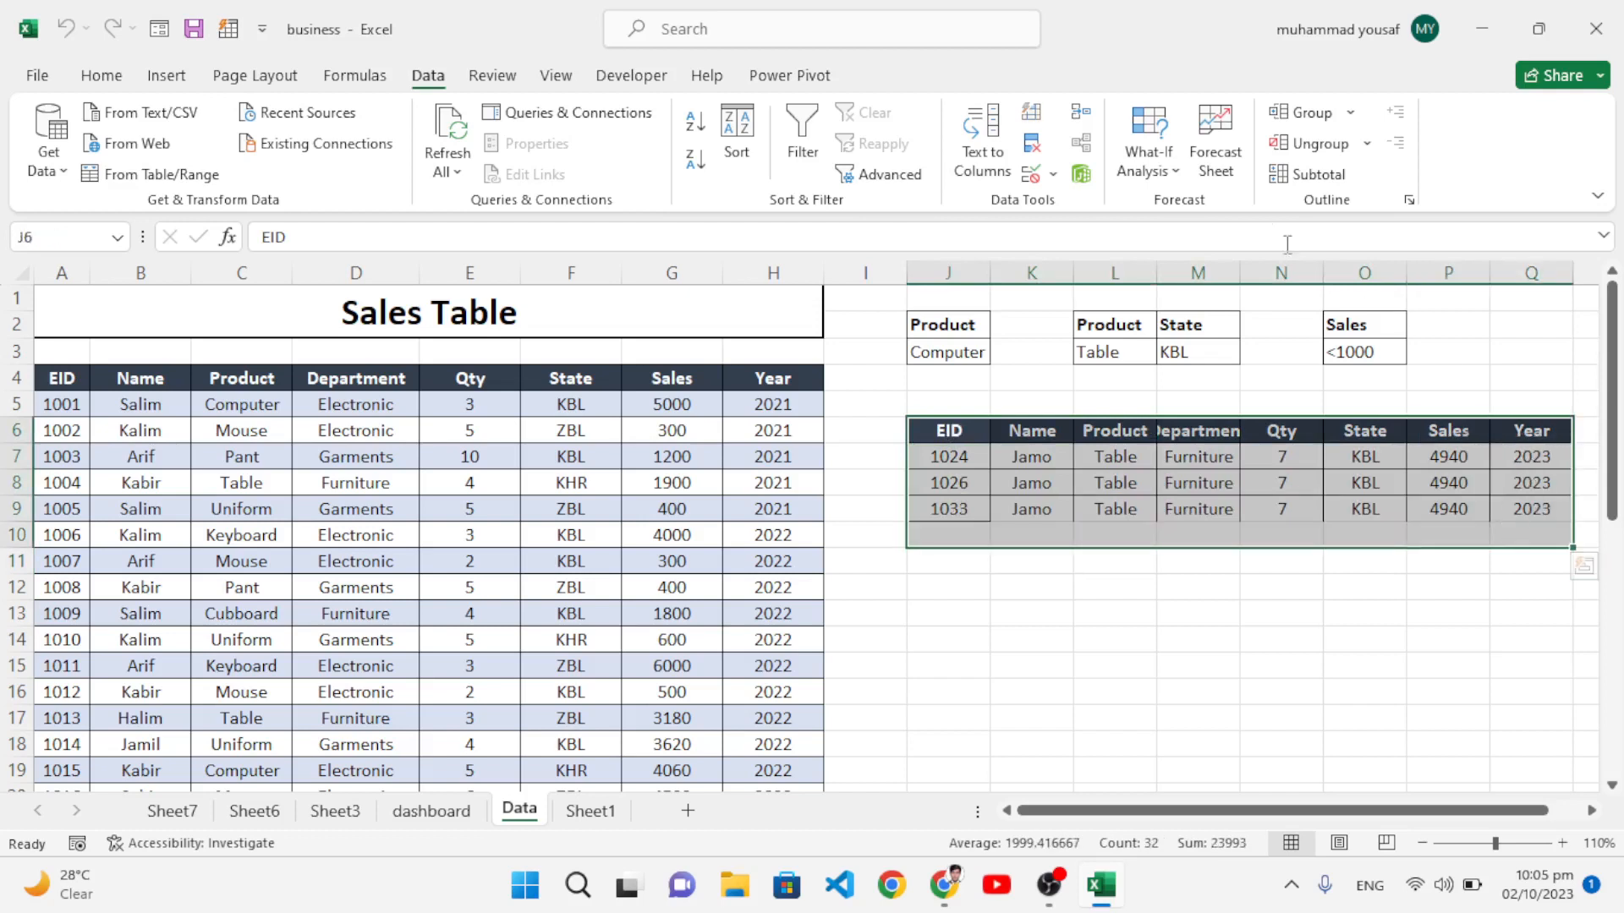
pyautogui.click(102, 75)
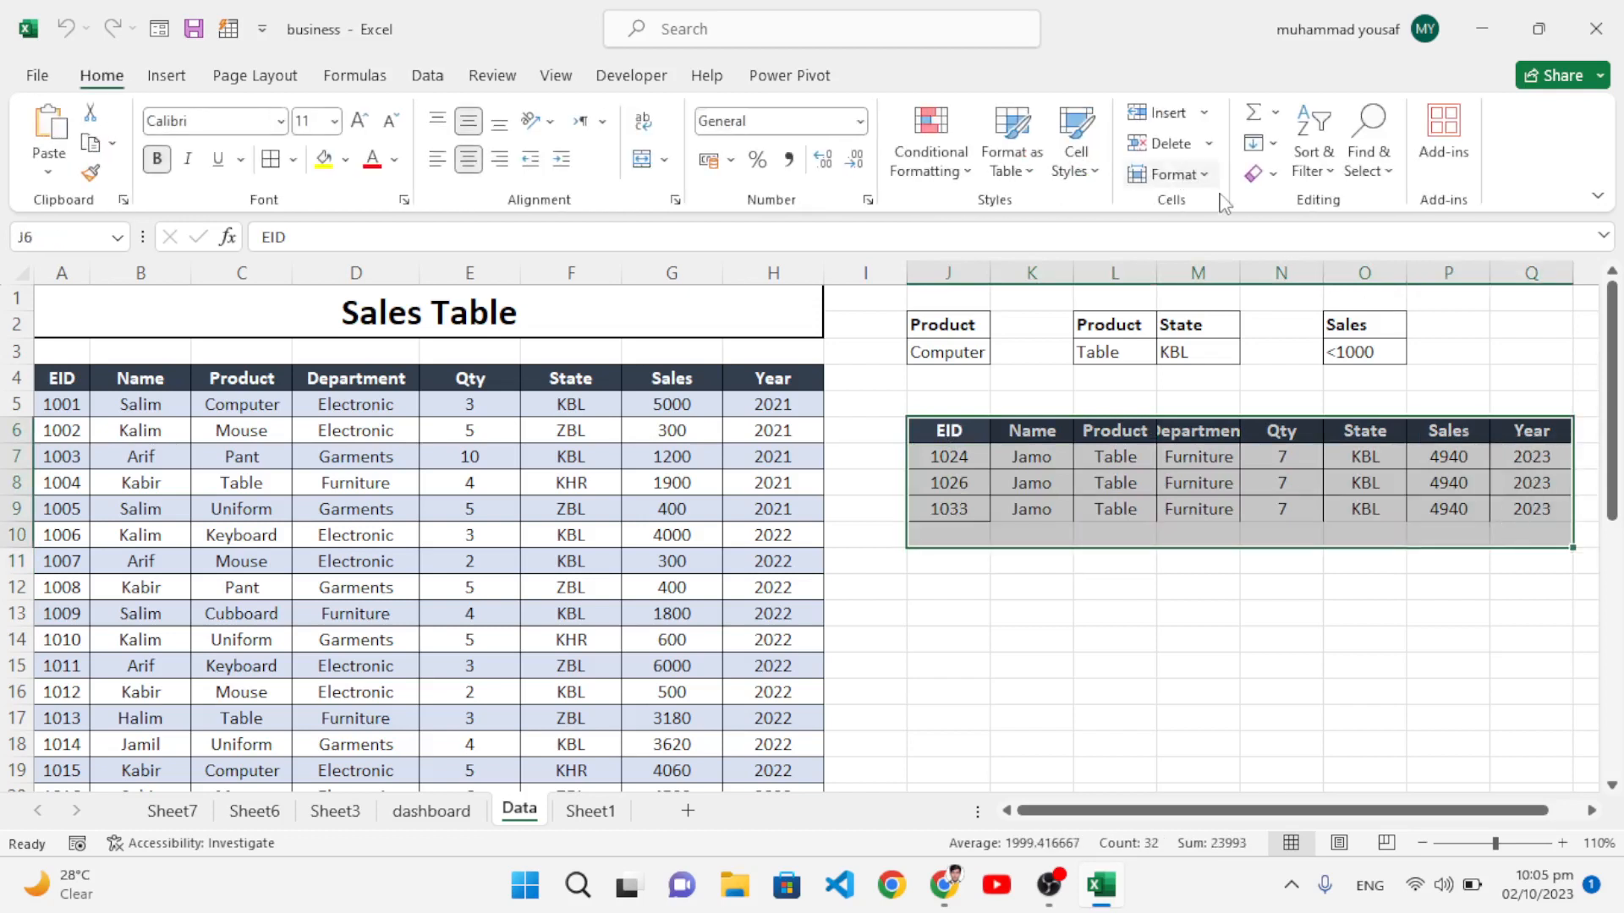
pyautogui.click(1260, 173)
pyautogui.click(1294, 203)
pyautogui.click(1079, 471)
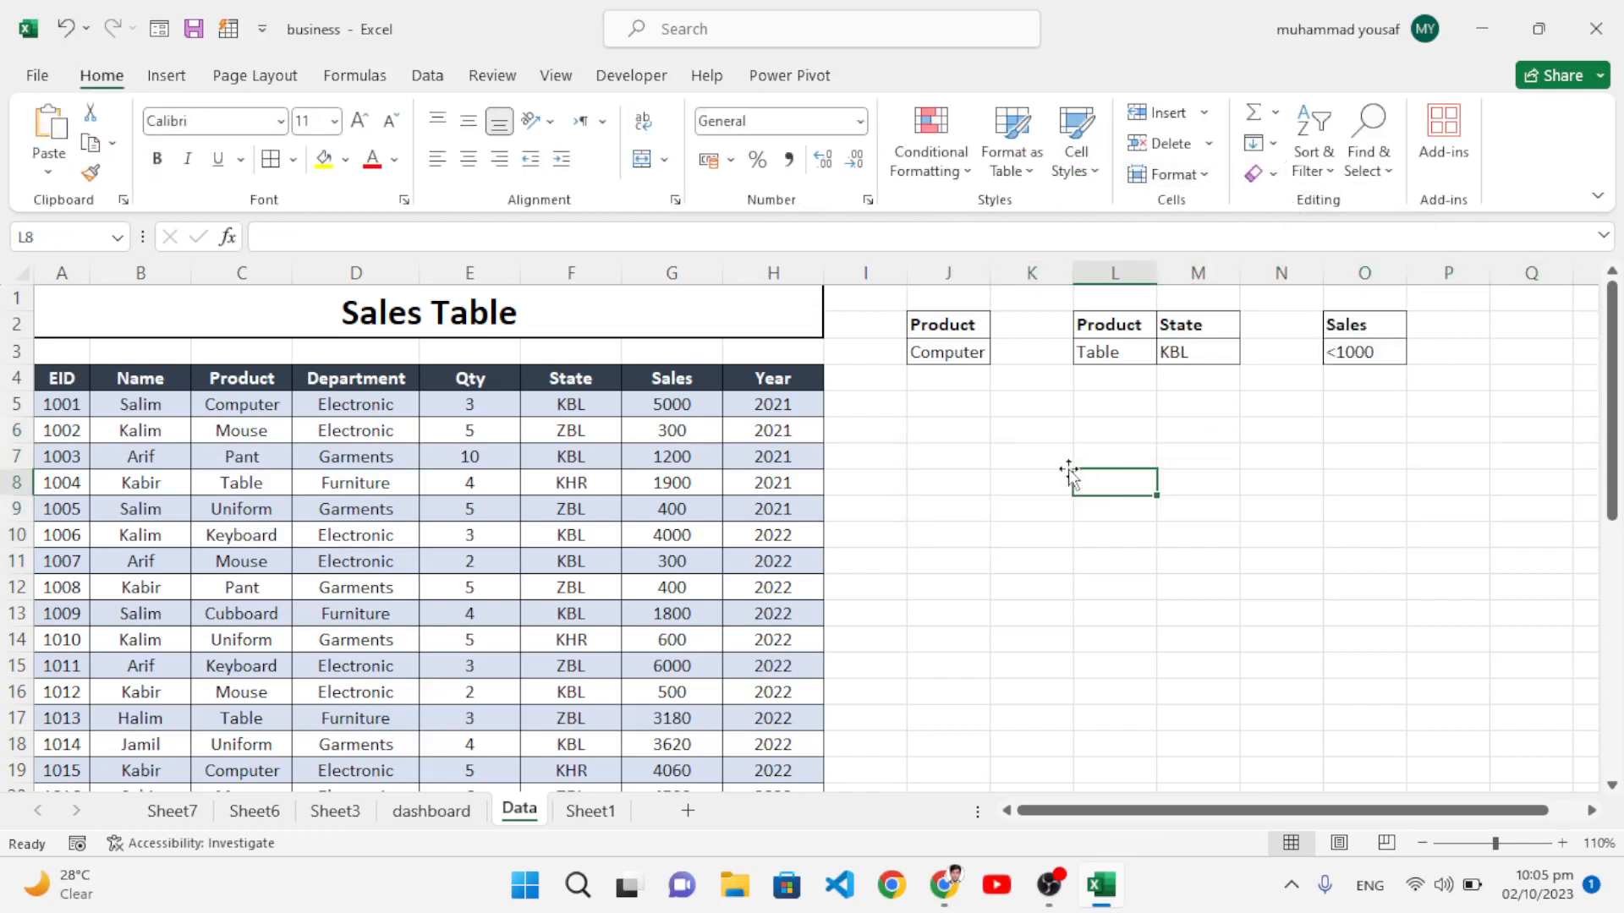
pyautogui.click(936, 430)
# - Start an Advanced Filter on the sales table with O2:O3 (Sales <1000) as the criteria range
pyautogui.click(514, 465)
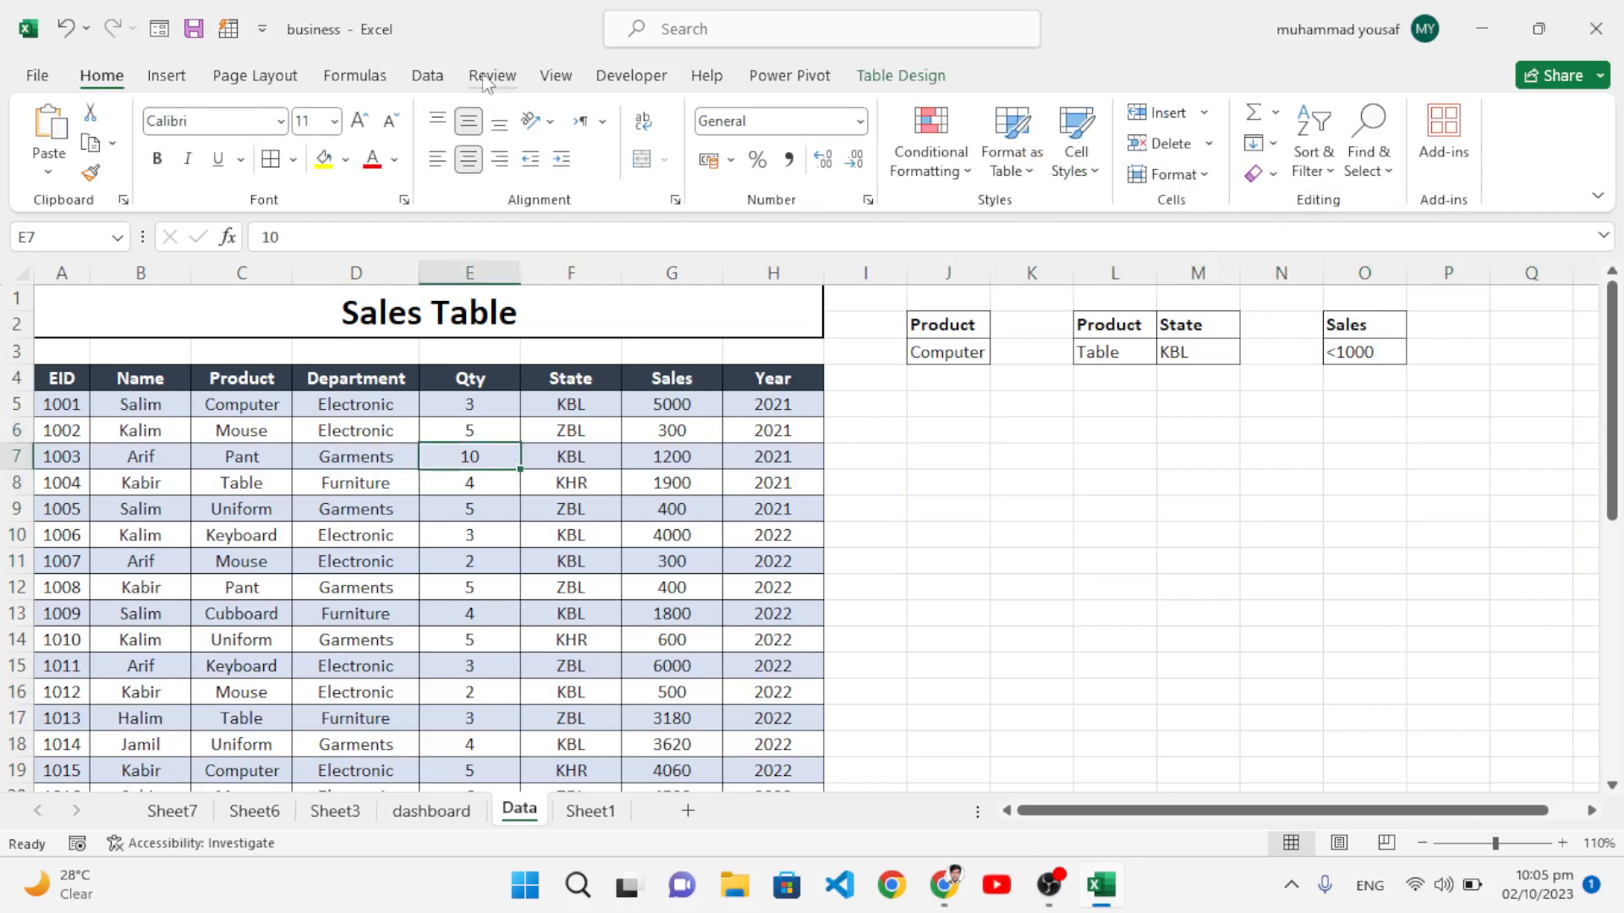
pyautogui.click(427, 76)
pyautogui.click(882, 174)
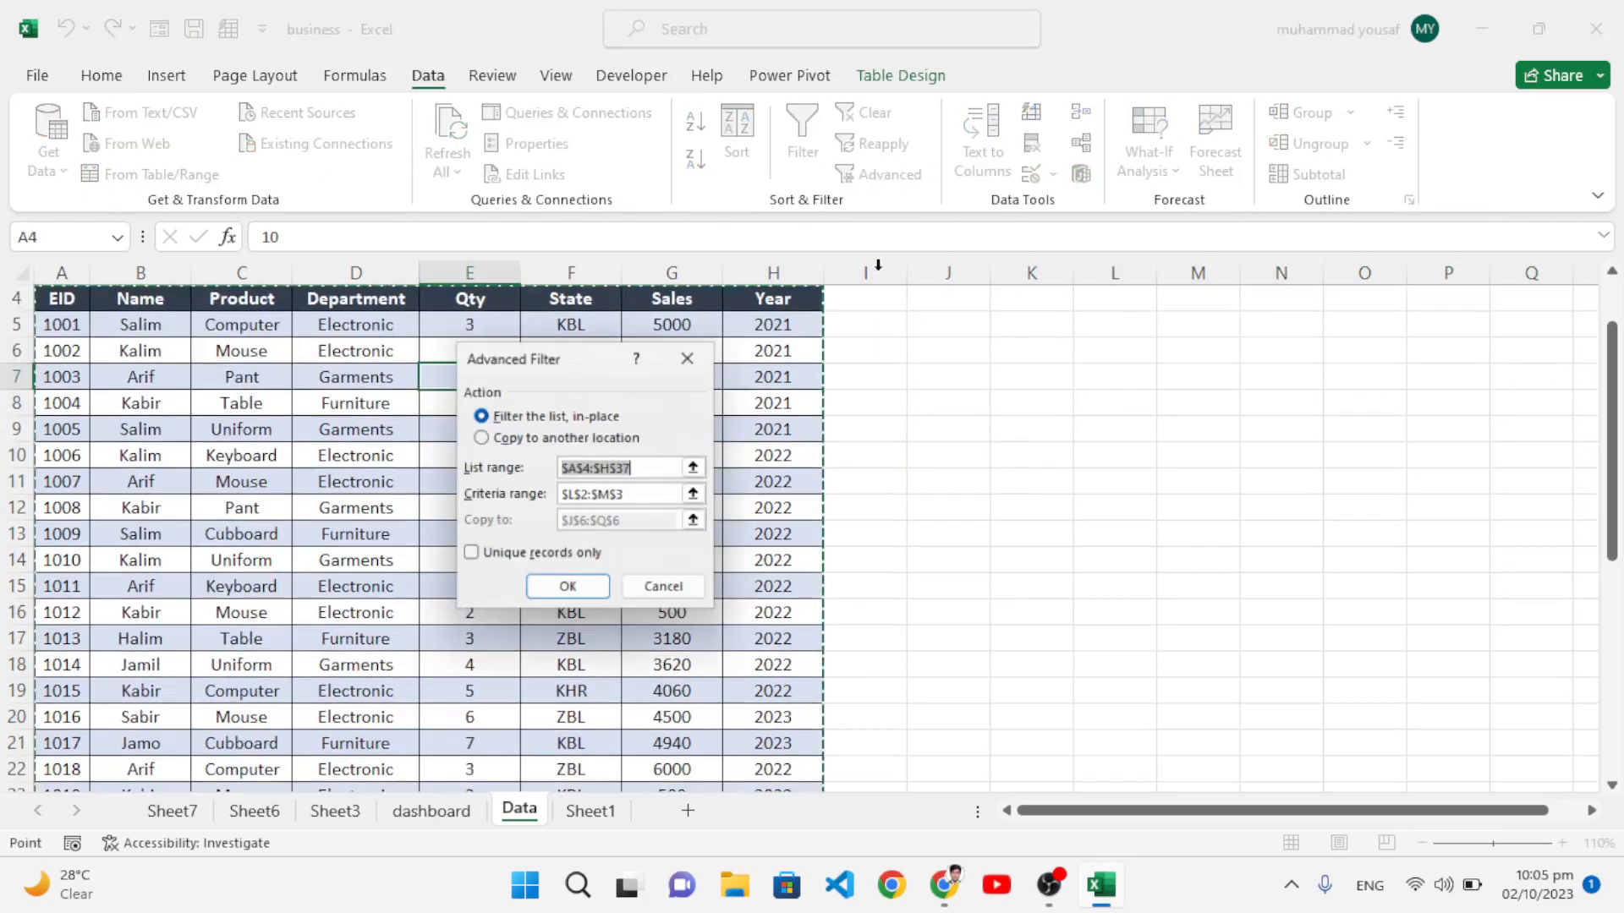
pyautogui.click(649, 496)
pyautogui.press('BackSpace')
pyautogui.press('BackSpace')
pyautogui.press('BackSpace')
pyautogui.press('BackSpace')
pyautogui.press('BackSpace')
pyautogui.press('BackSpace')
pyautogui.press('BackSpace')
pyautogui.press('BackSpace')
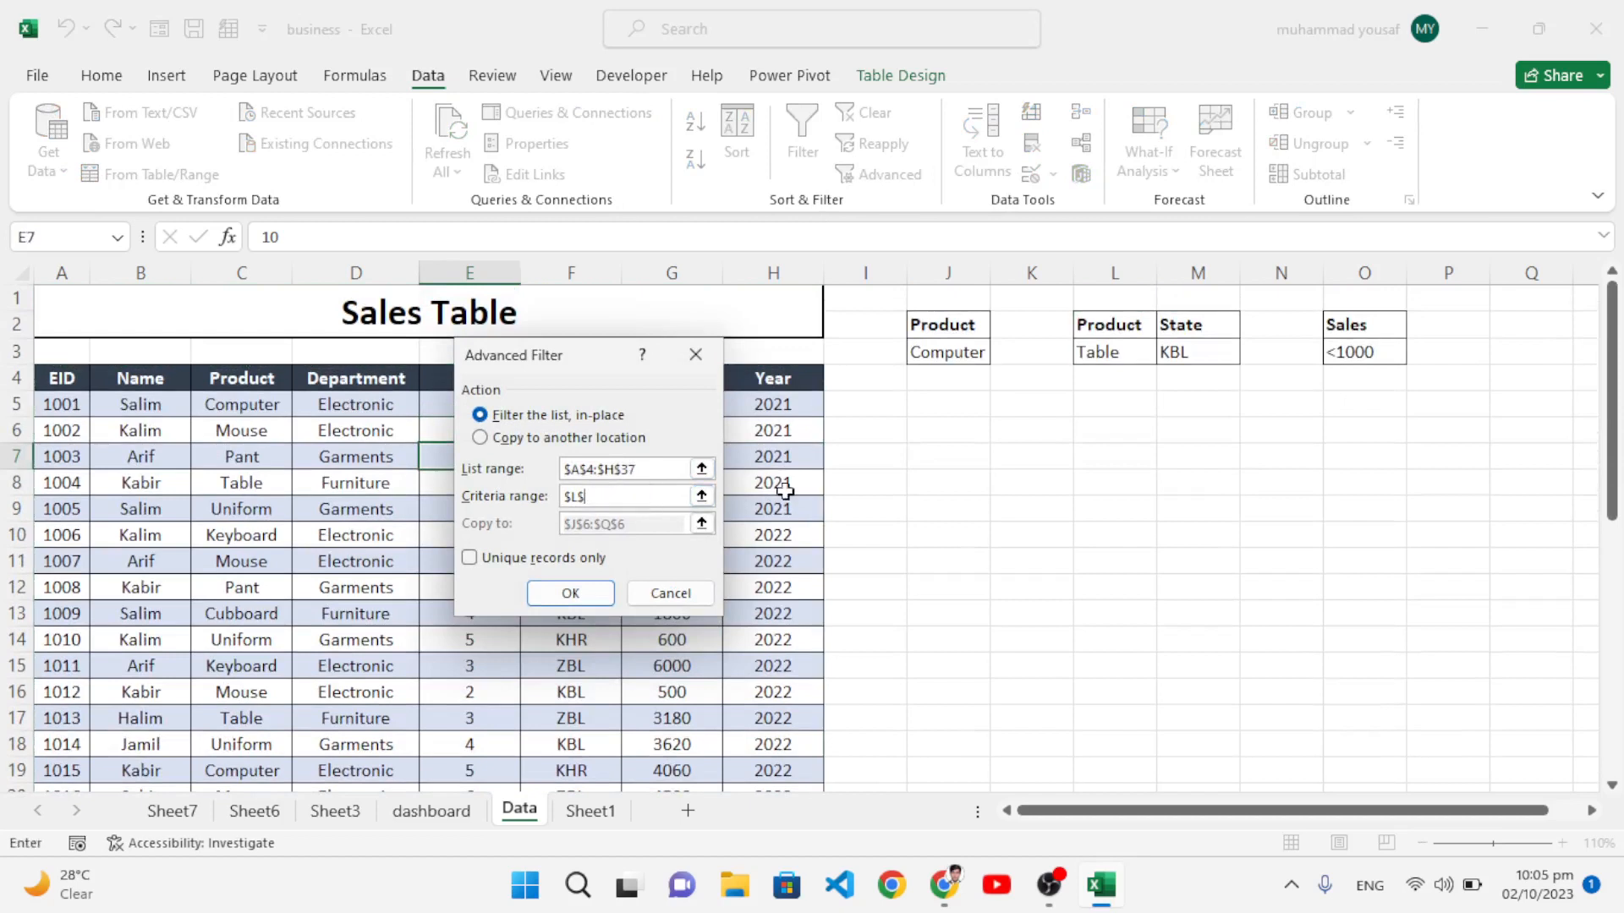
pyautogui.moveTo(1362, 325); pyautogui.dragTo(1353, 354)
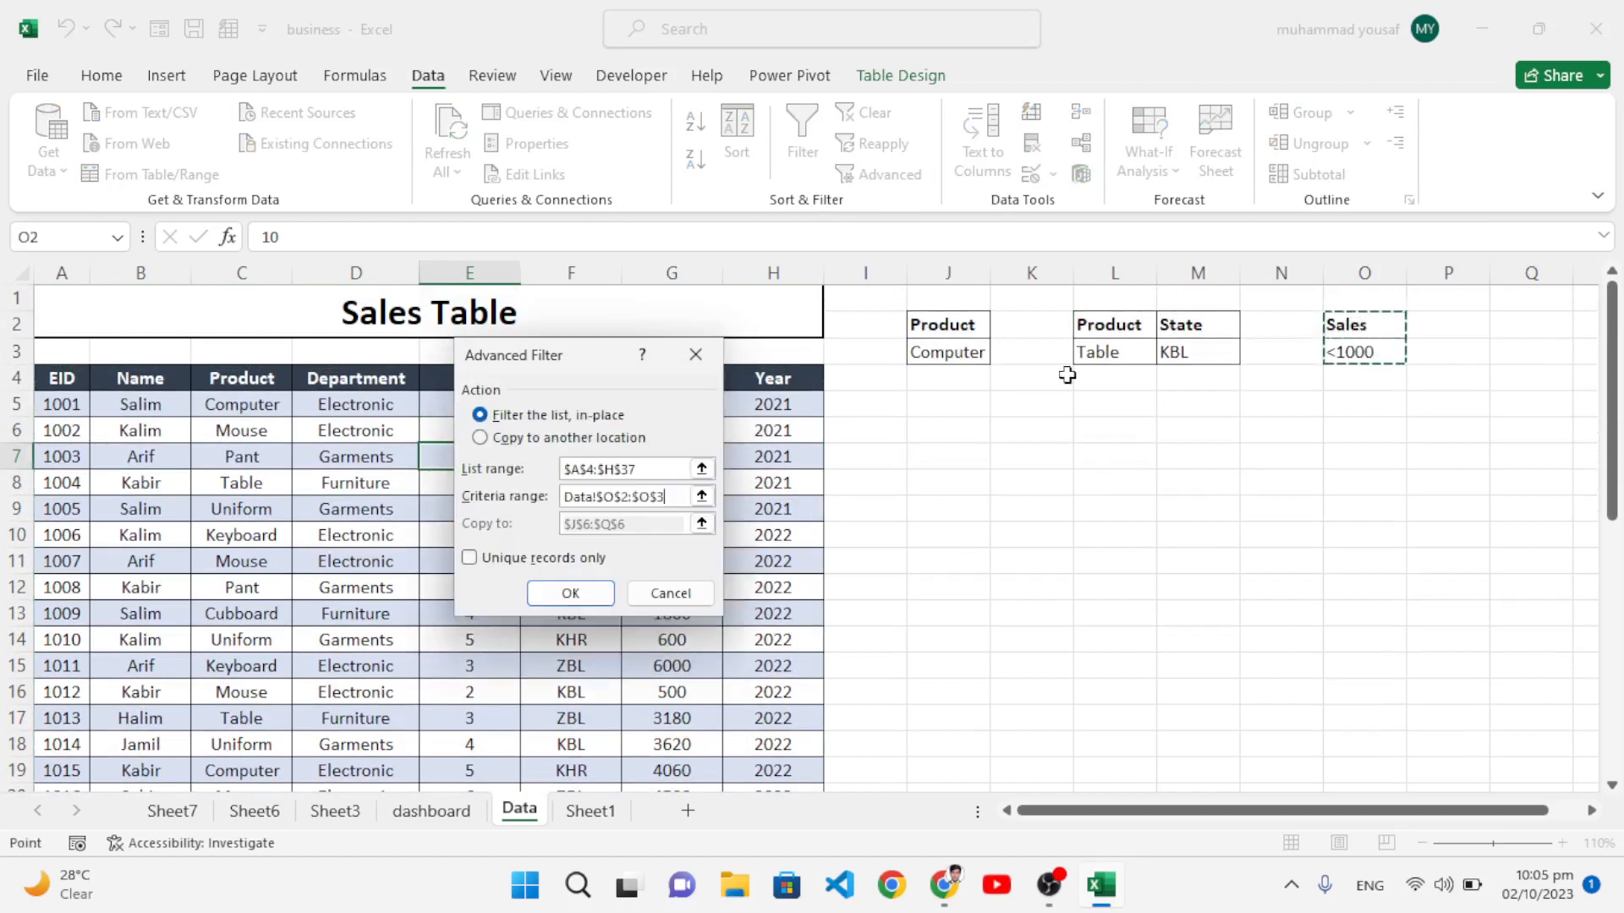
# - Set the filter to copy the matching records to another location starting at J7, and run it
pyautogui.click(526, 439)
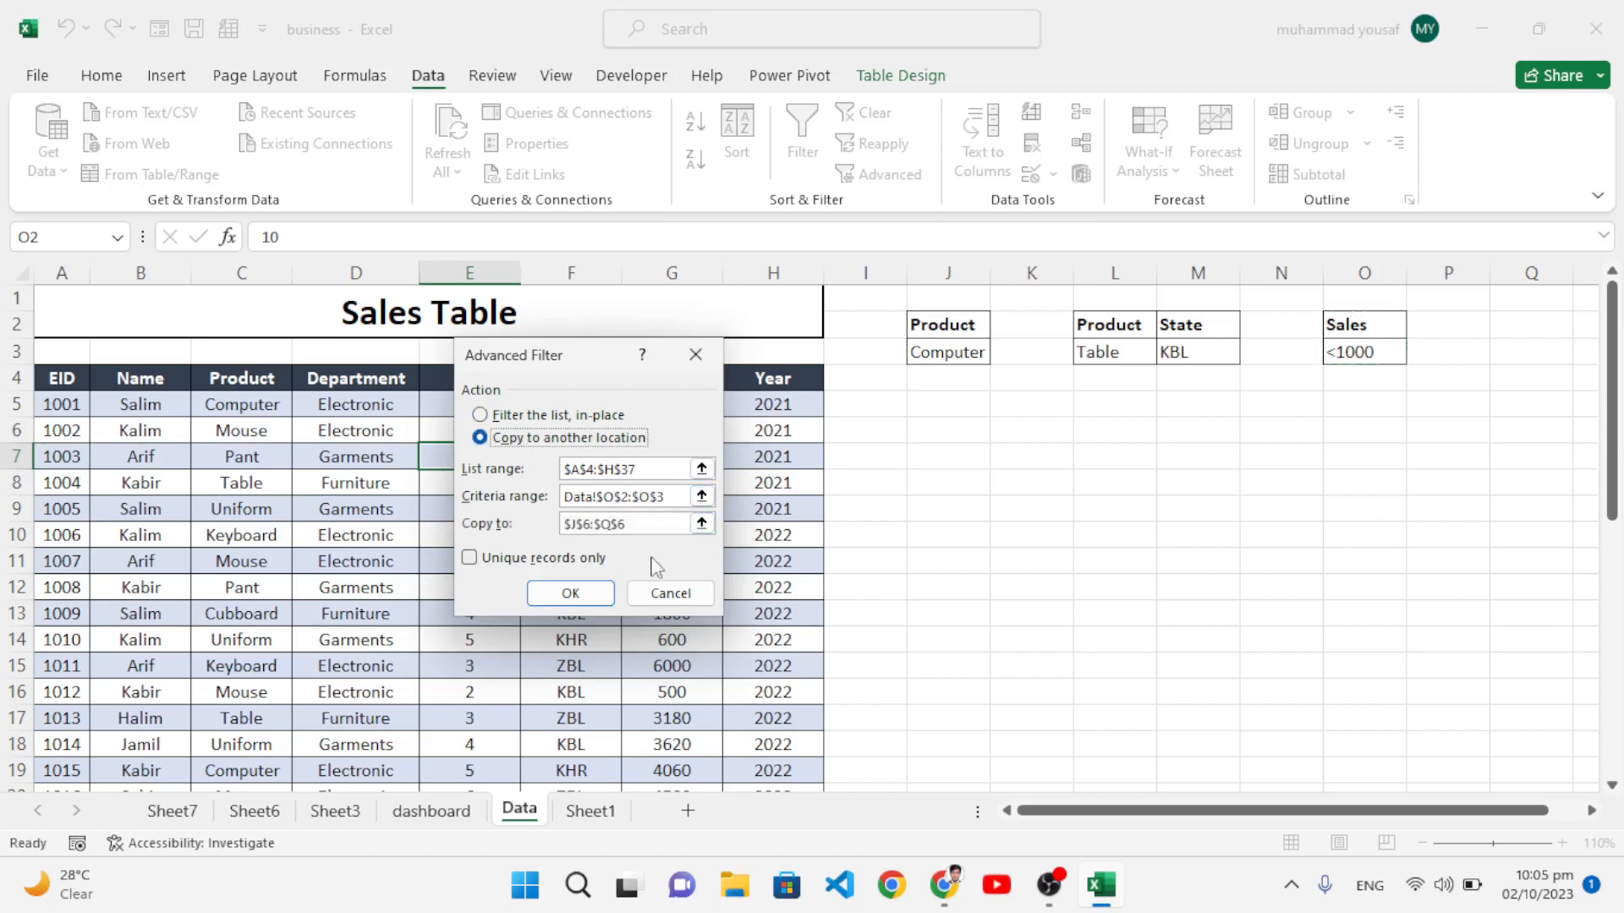
pyautogui.click(646, 528)
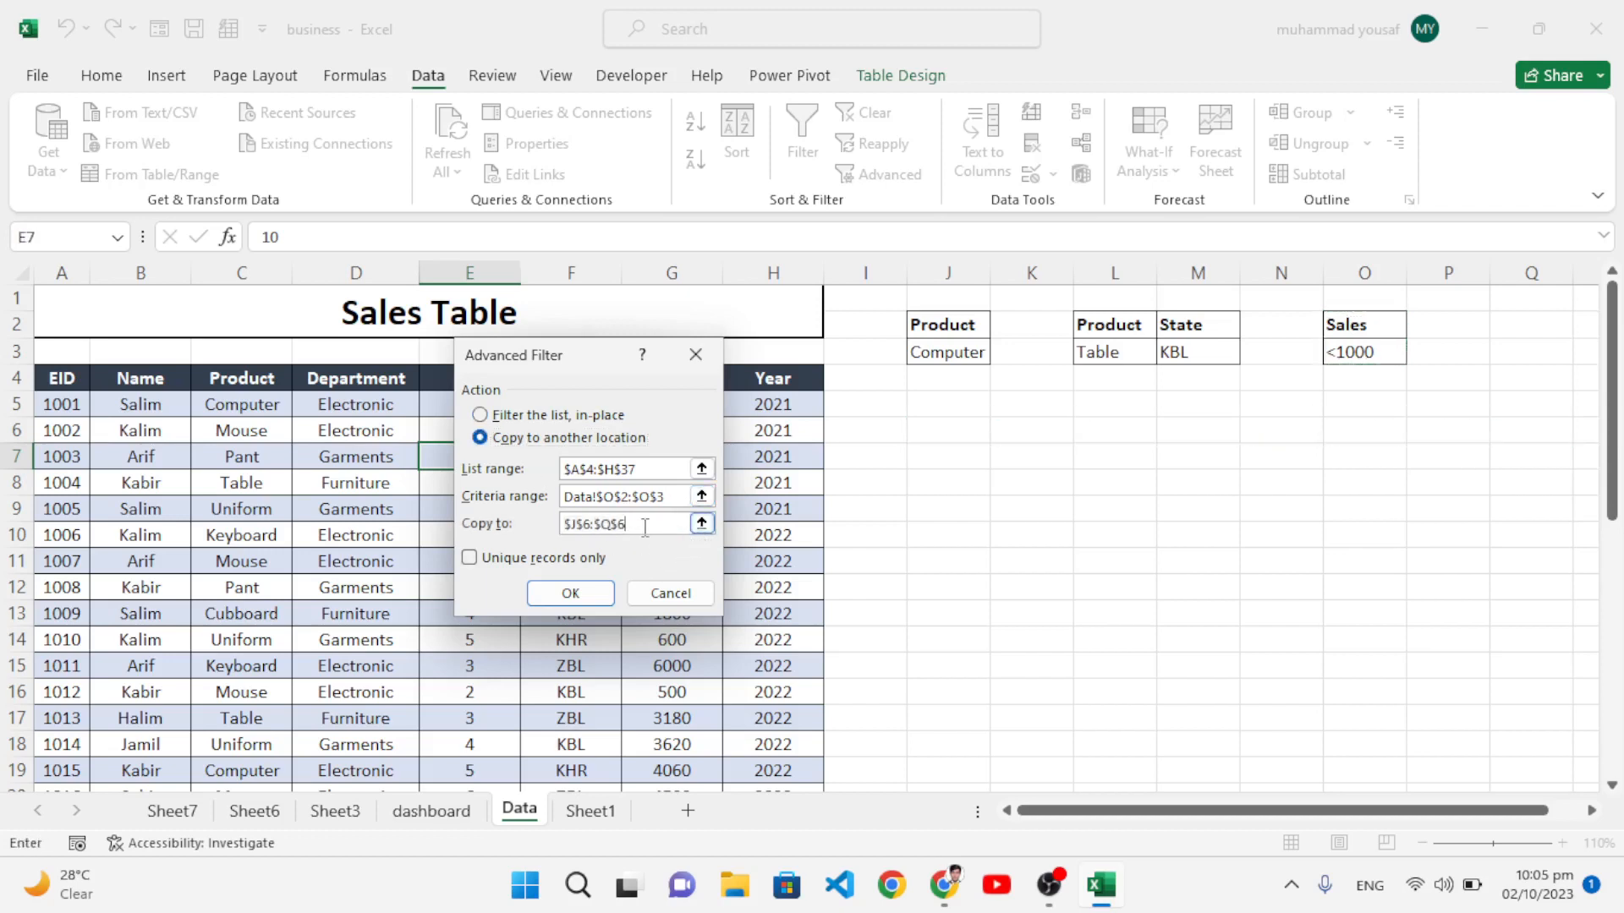
pyautogui.doubleClick(645, 527)
pyautogui.press('BackSpace')
pyautogui.click(948, 454)
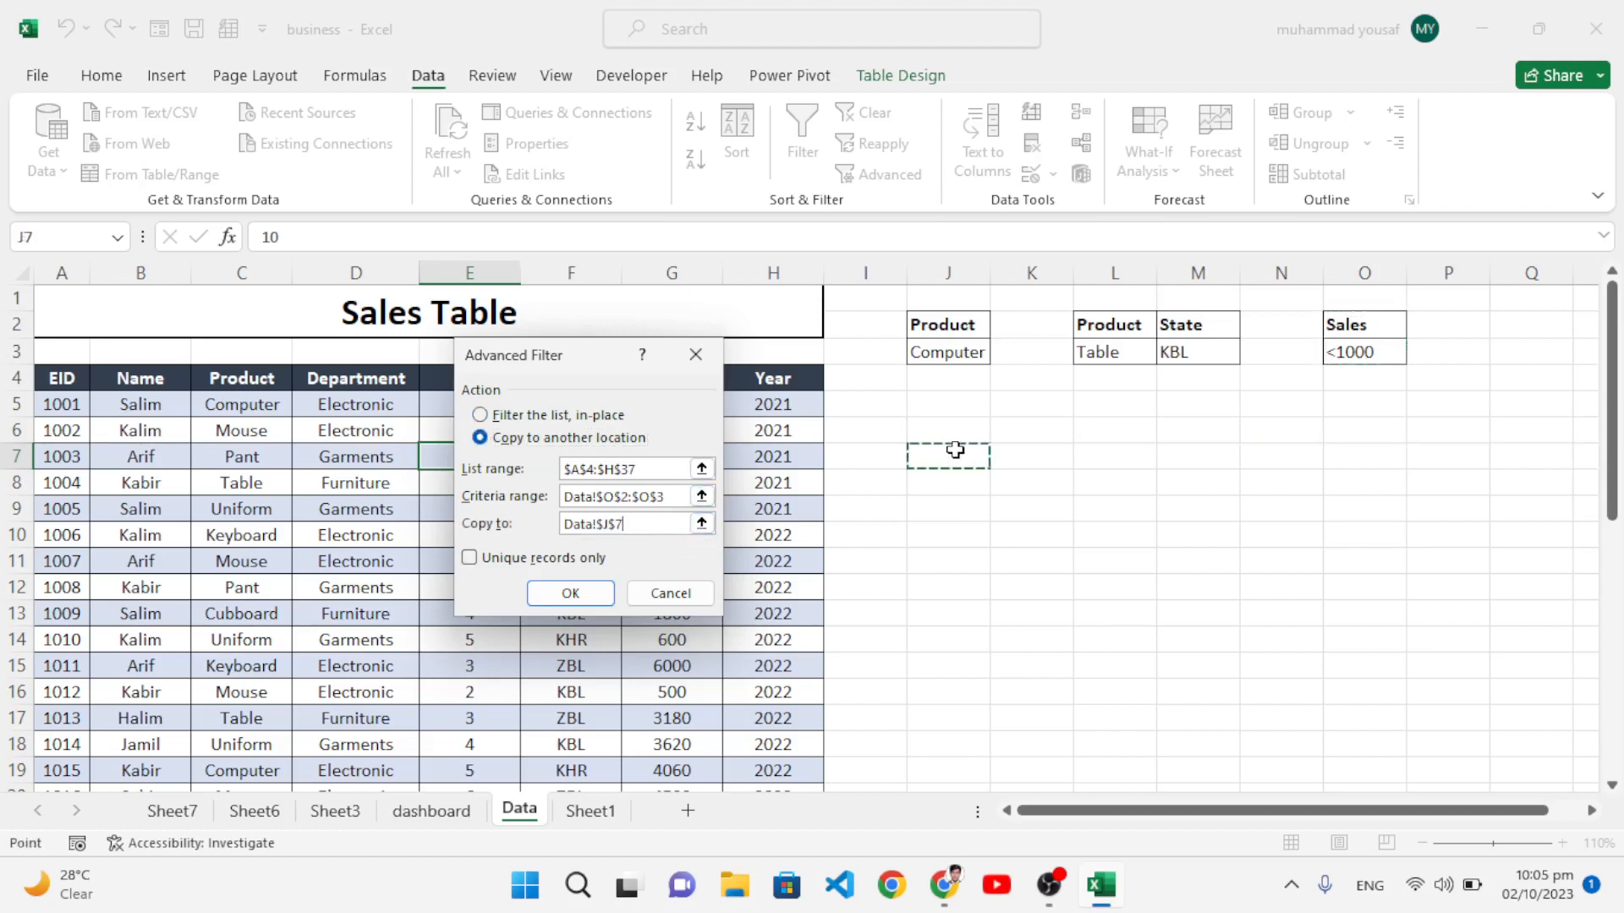
pyautogui.click(572, 593)
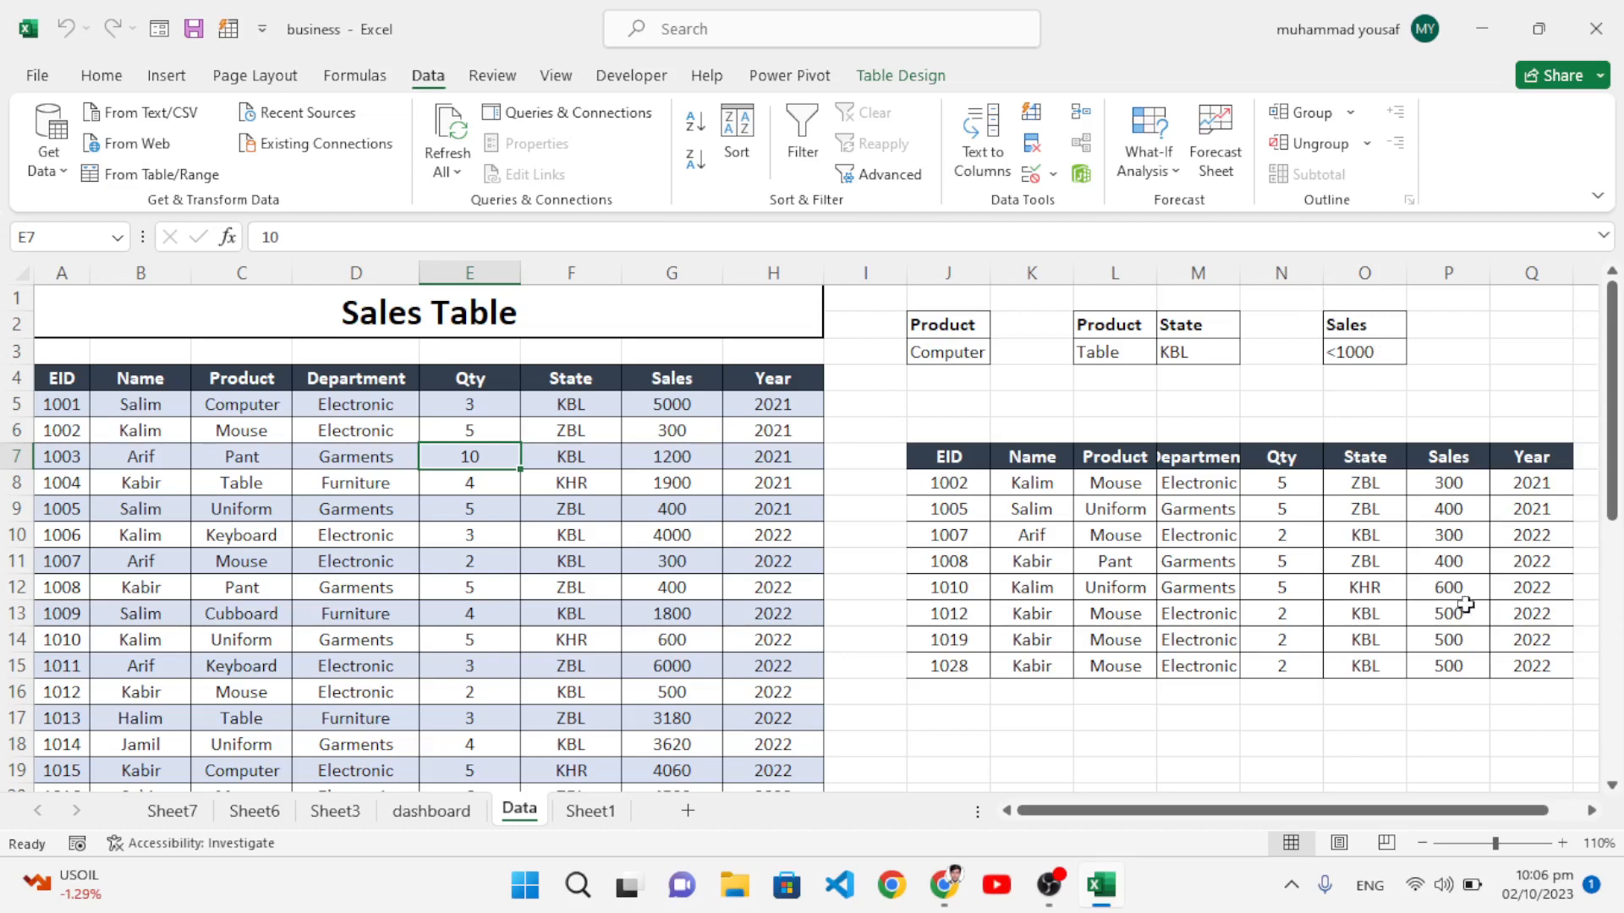
# - Compare the extracted records with the Sales column of the sales table, and look at Sheet1 as another destination
pyautogui.scroll(-8, 705, 627)
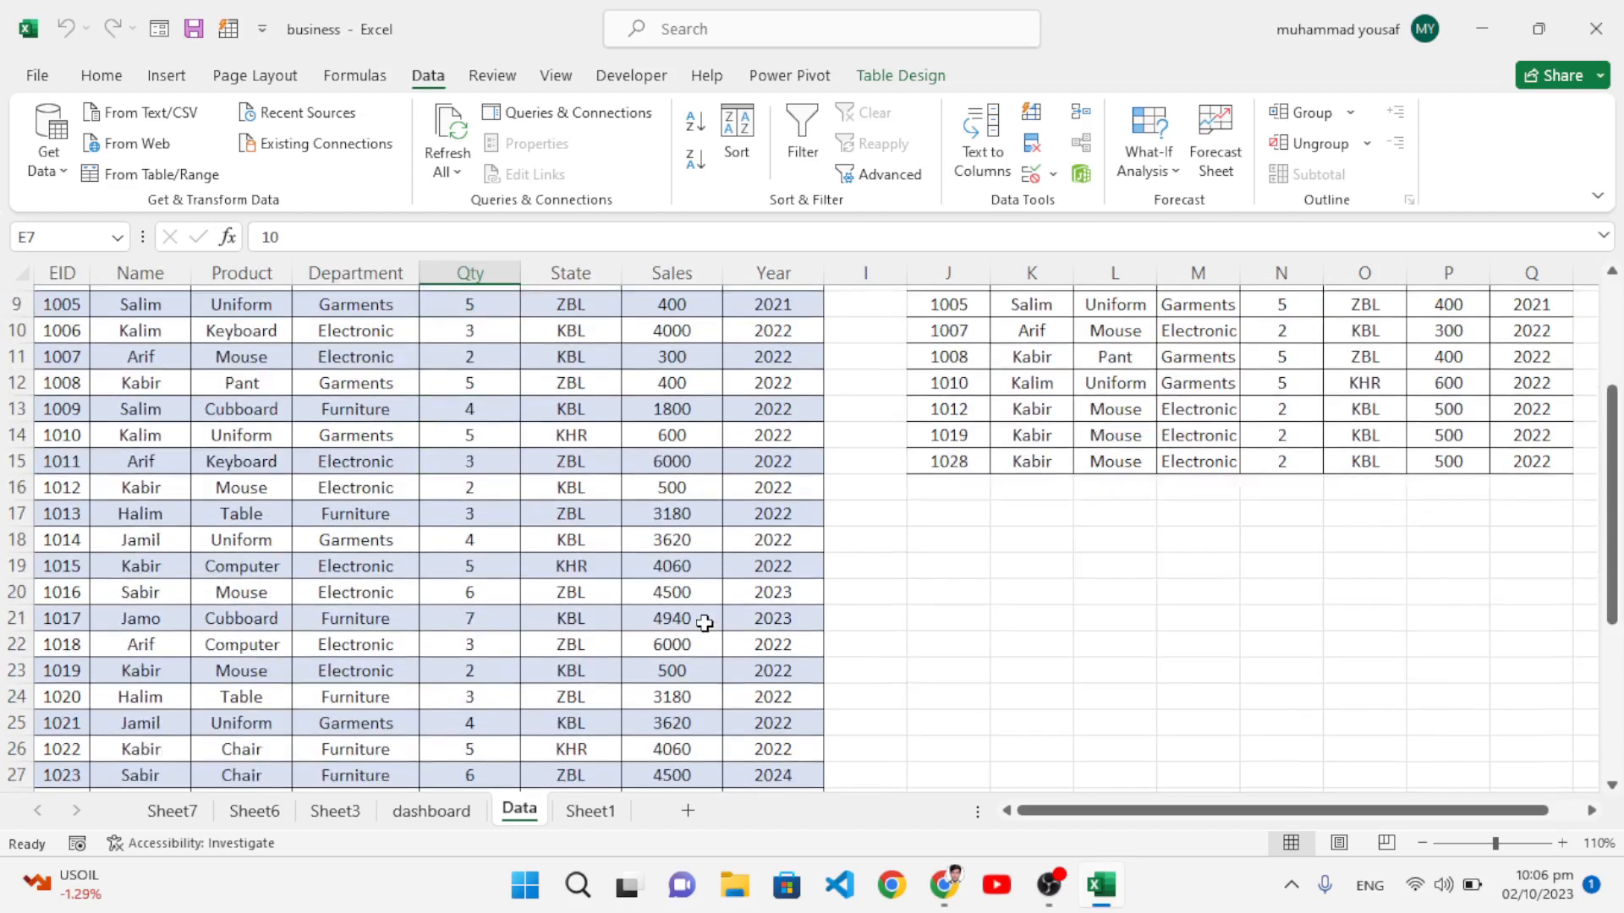
pyautogui.scroll(8, 701, 613)
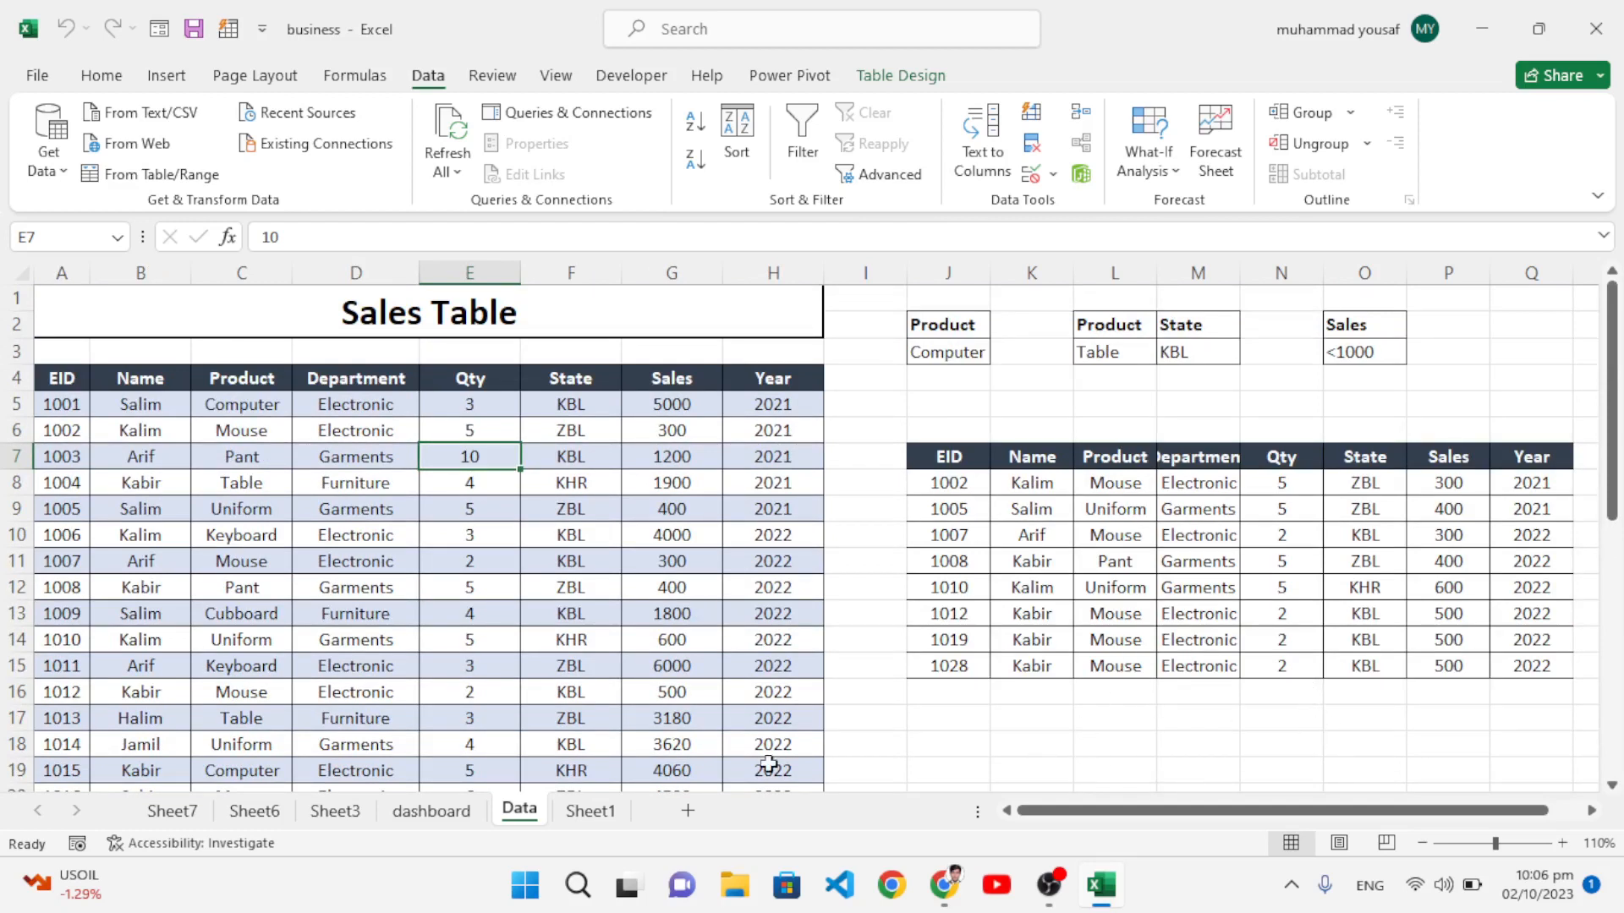
pyautogui.click(602, 814)
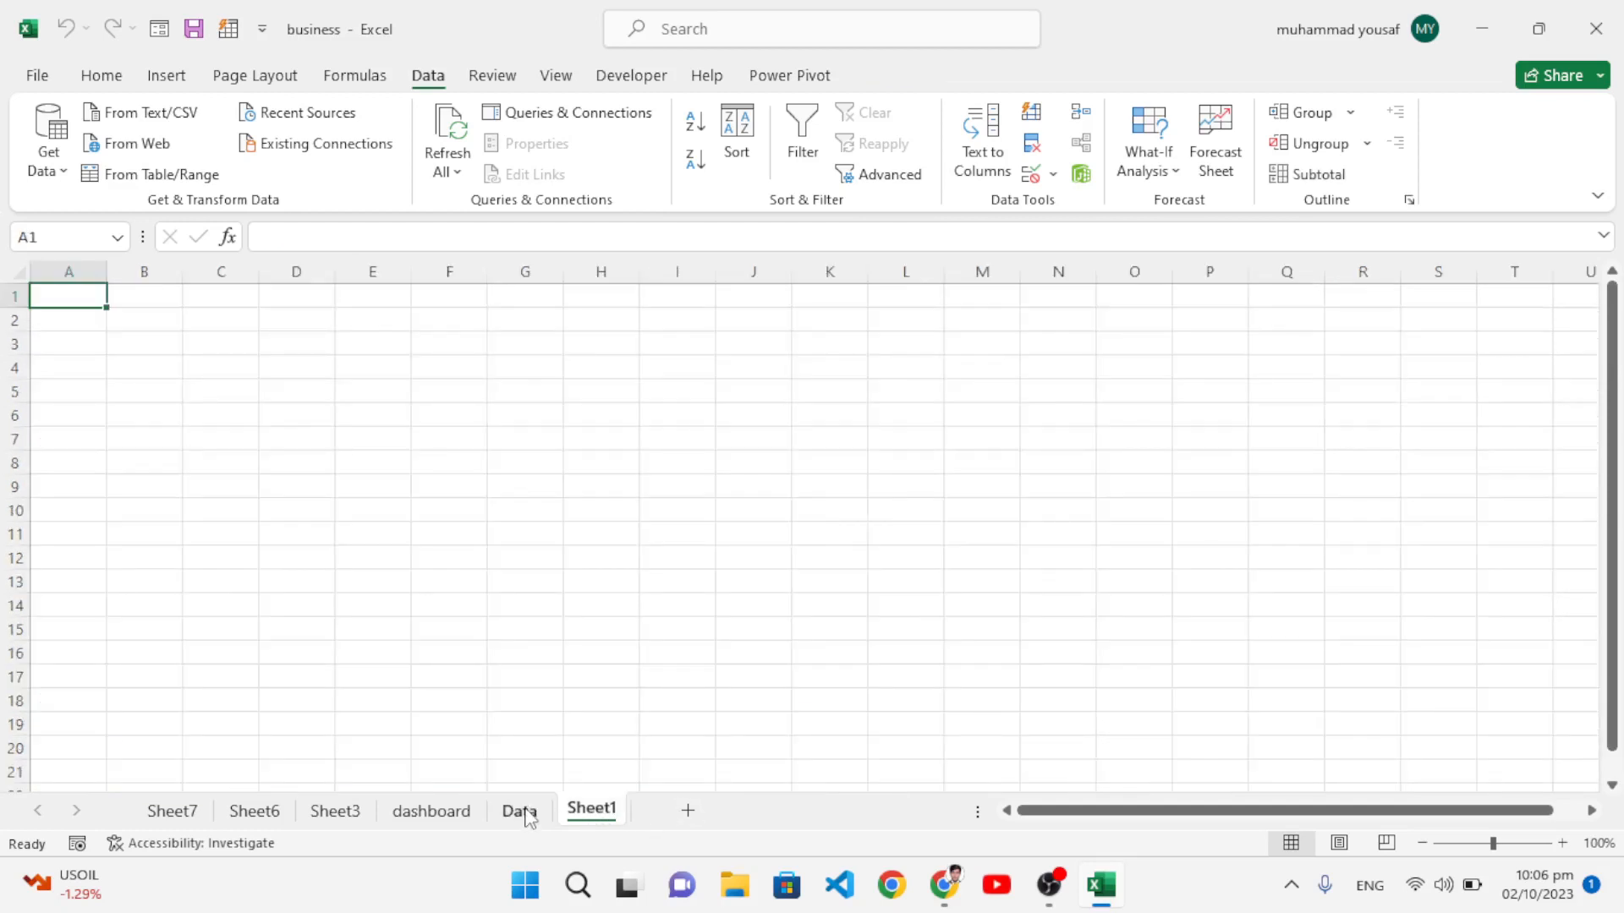
pyautogui.click(520, 812)
pyautogui.click(997, 728)
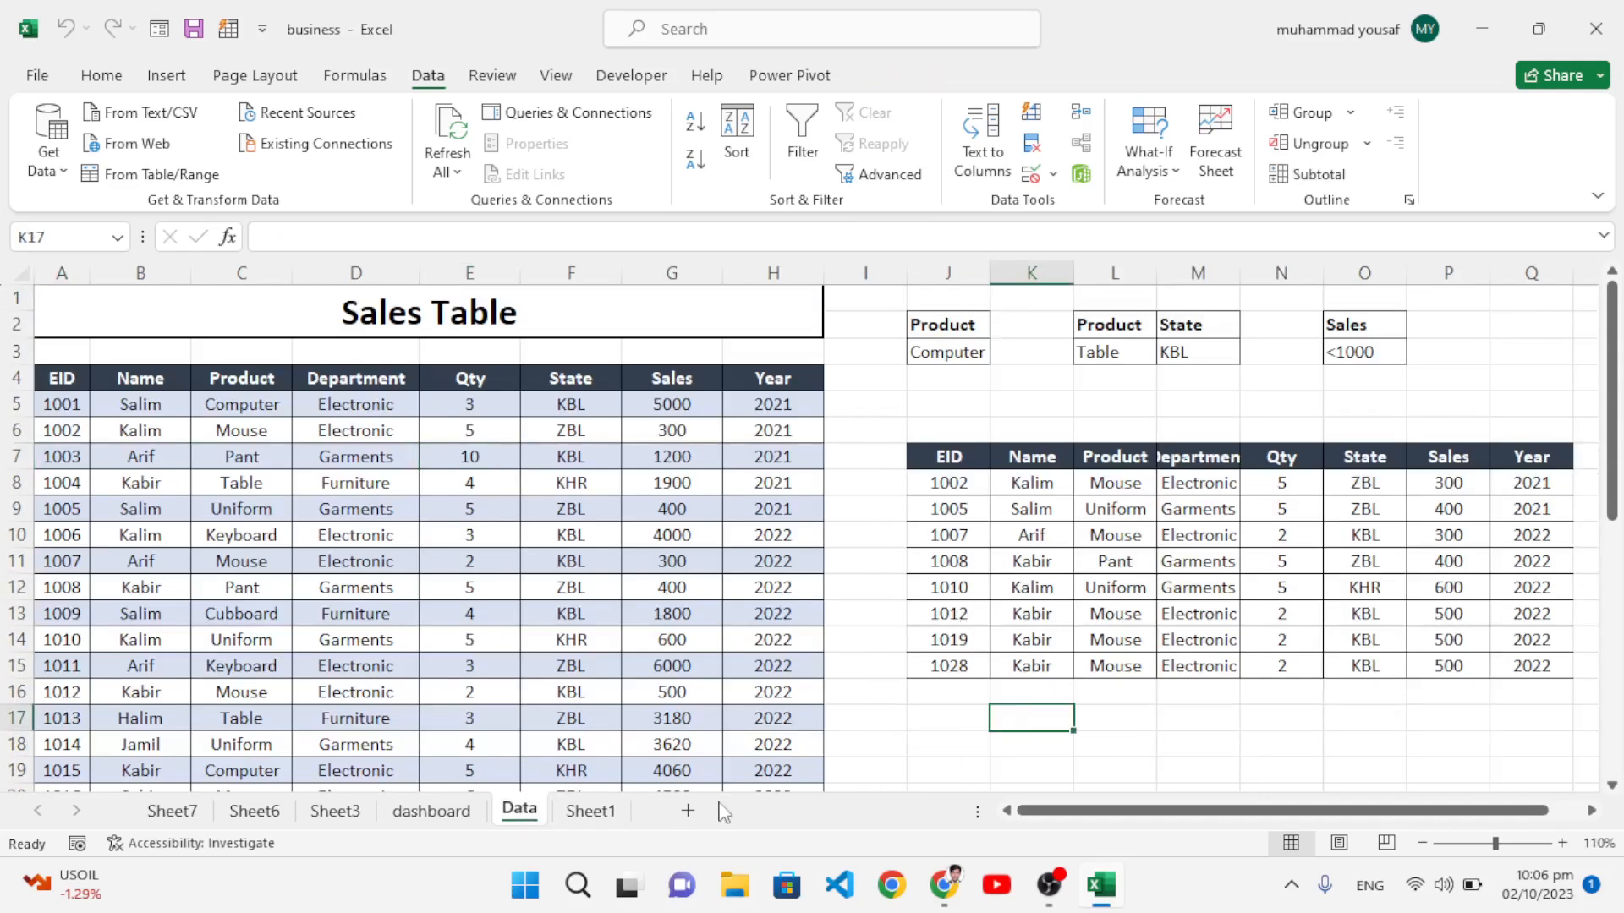
pyautogui.click(602, 813)
pyautogui.click(519, 813)
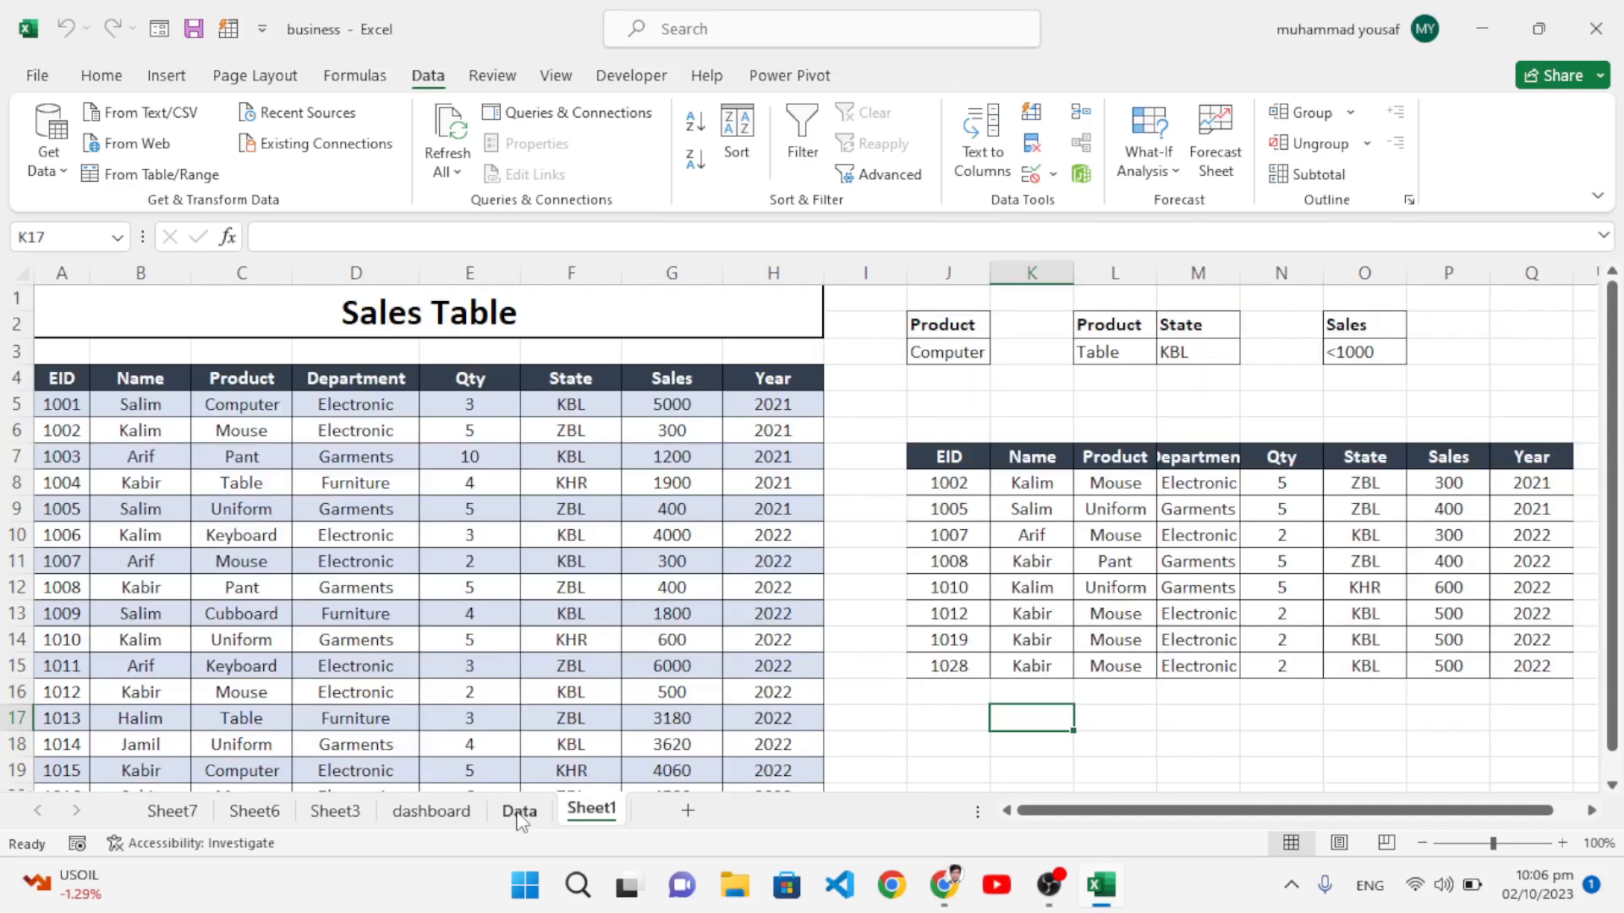
pyautogui.click(943, 767)
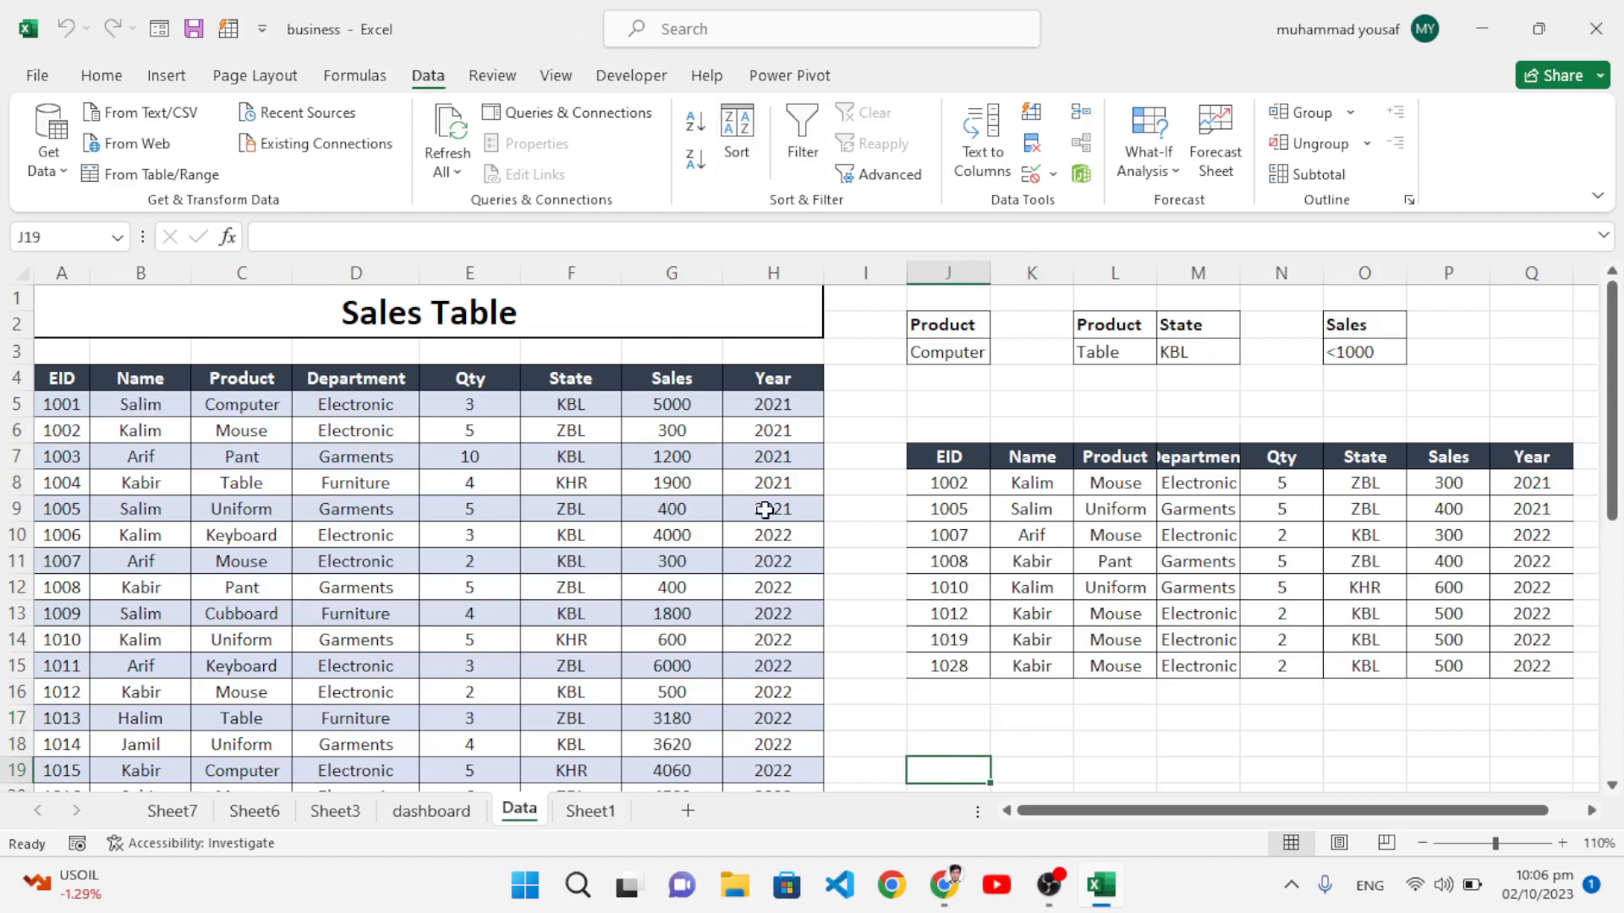
# - Start an Advanced Filter from the Data sheet, reselecting O2:O3 (Sales <1000) as the criteria range
pyautogui.click(672, 515)
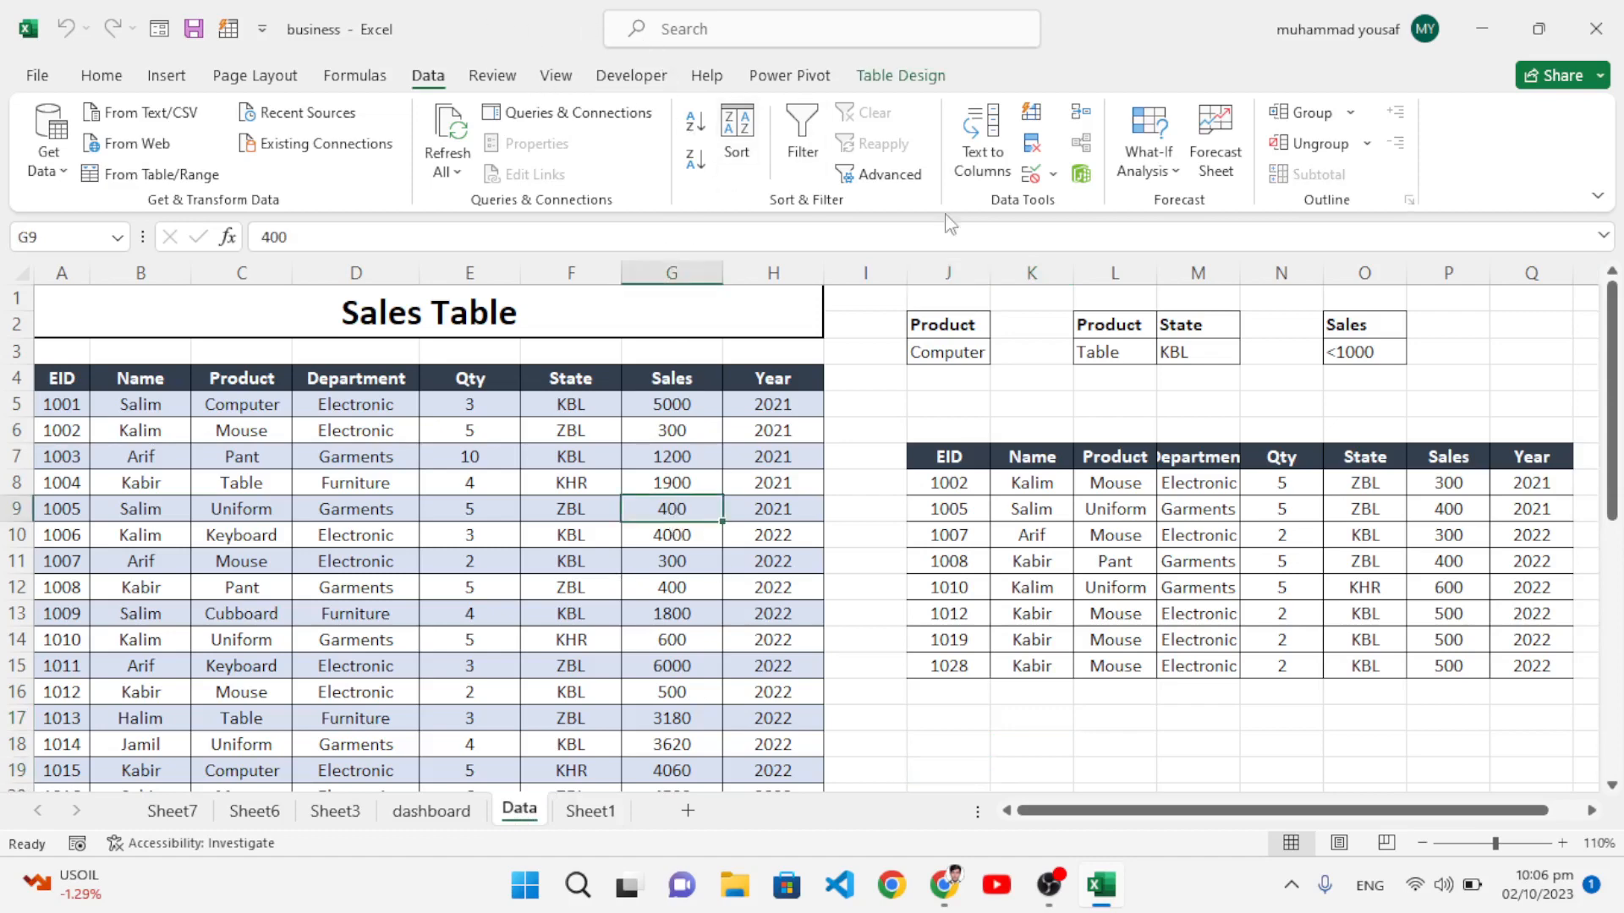
pyautogui.click(879, 173)
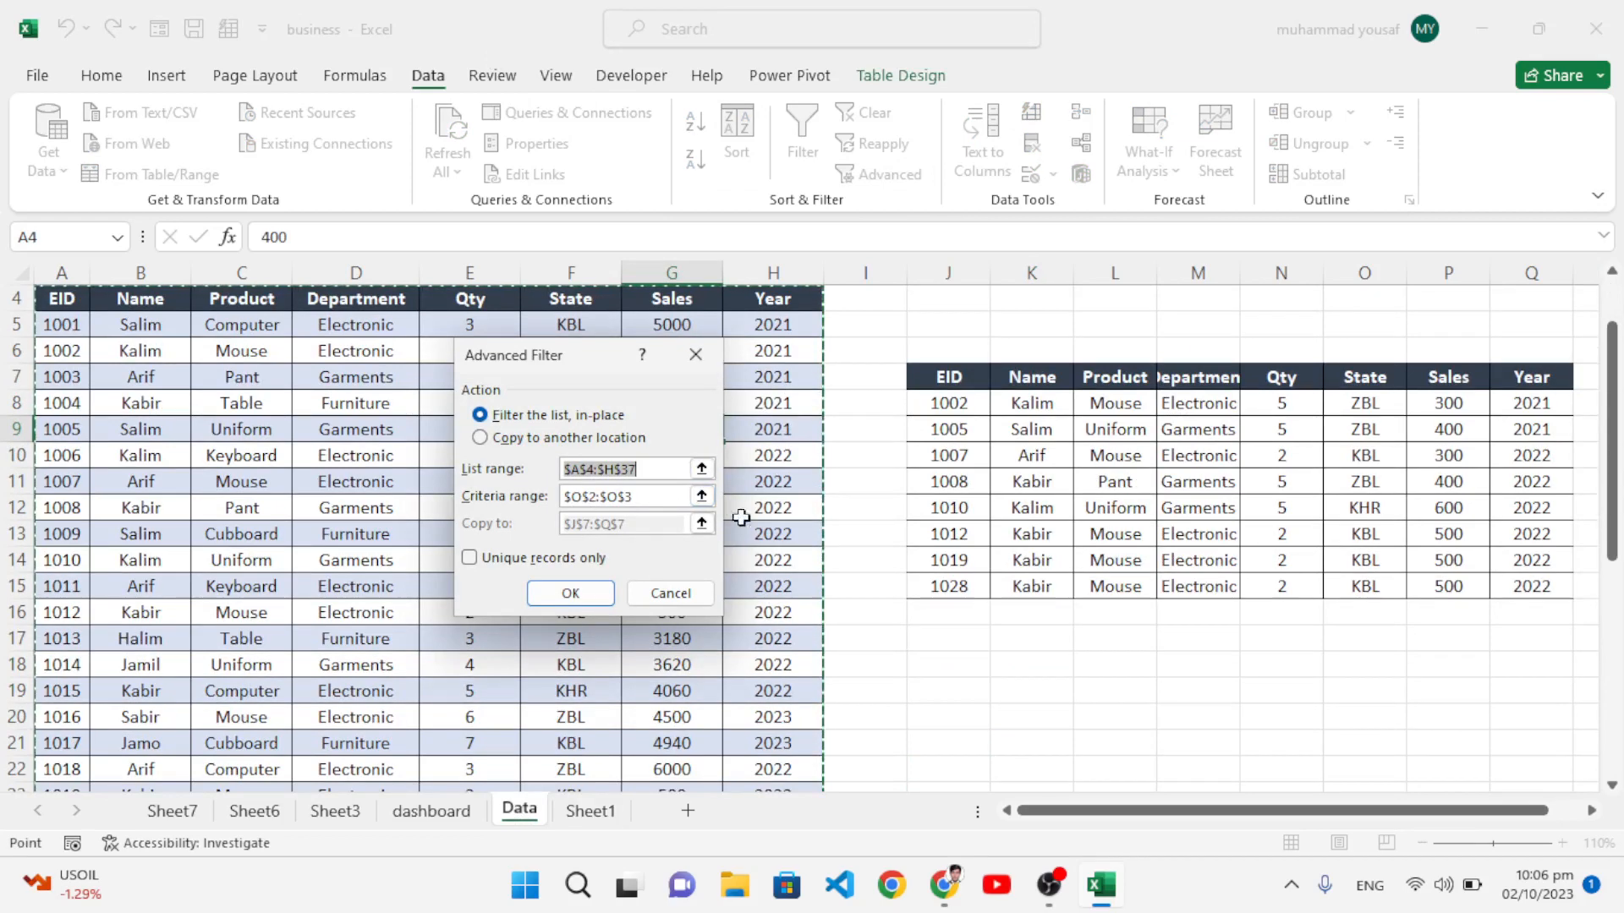
pyautogui.click(651, 495)
pyautogui.scroll(1, 1015, 473)
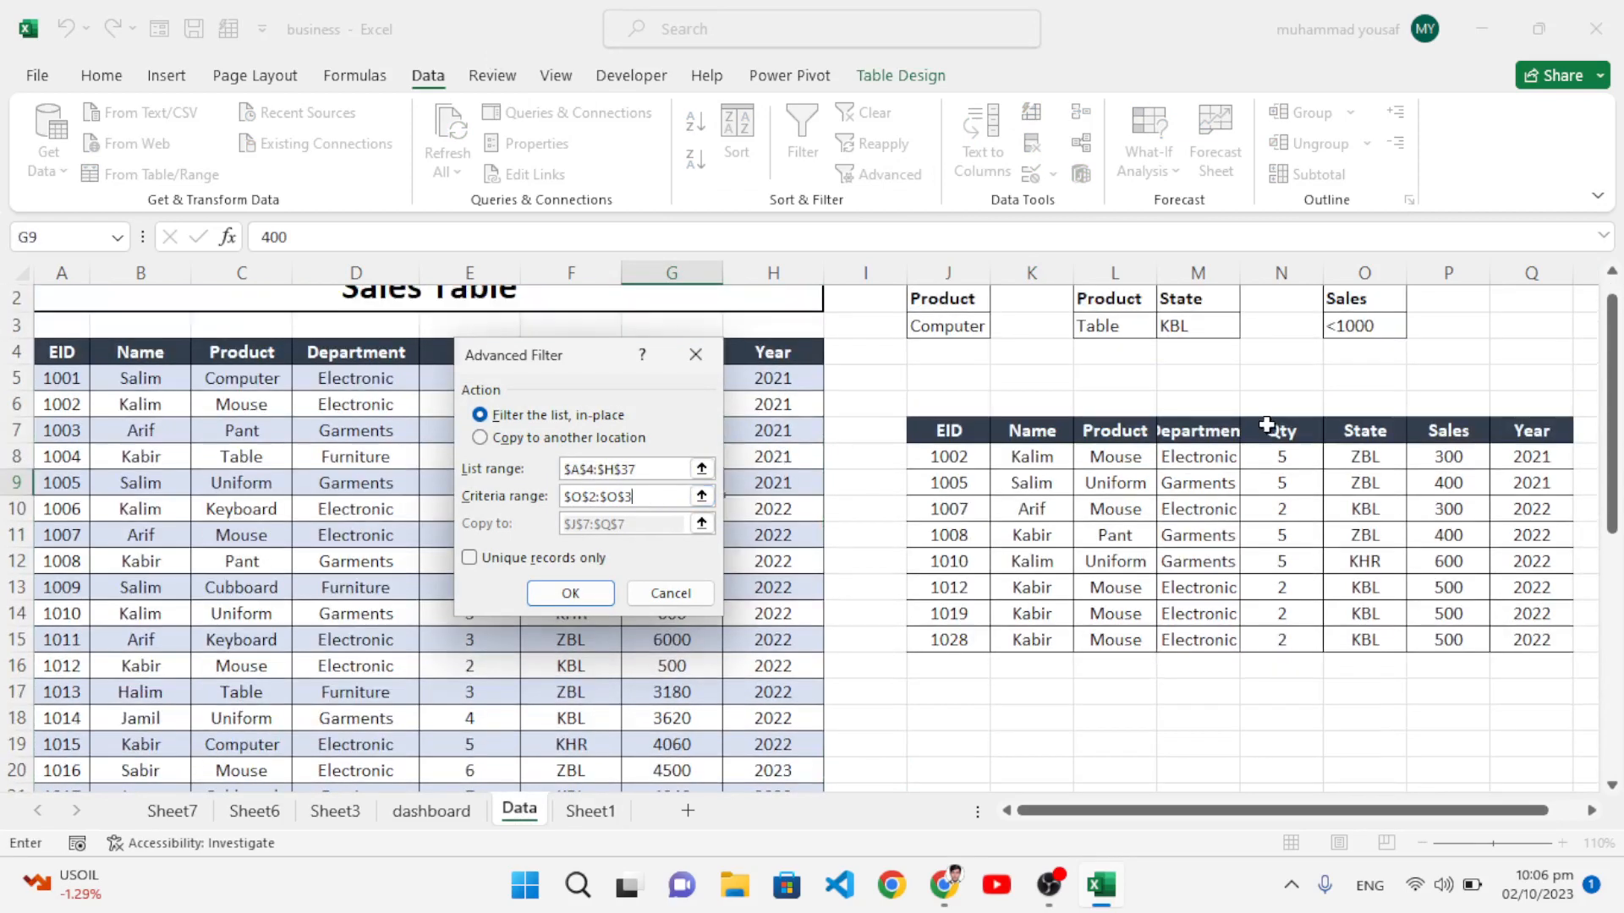
pyautogui.click(701, 496)
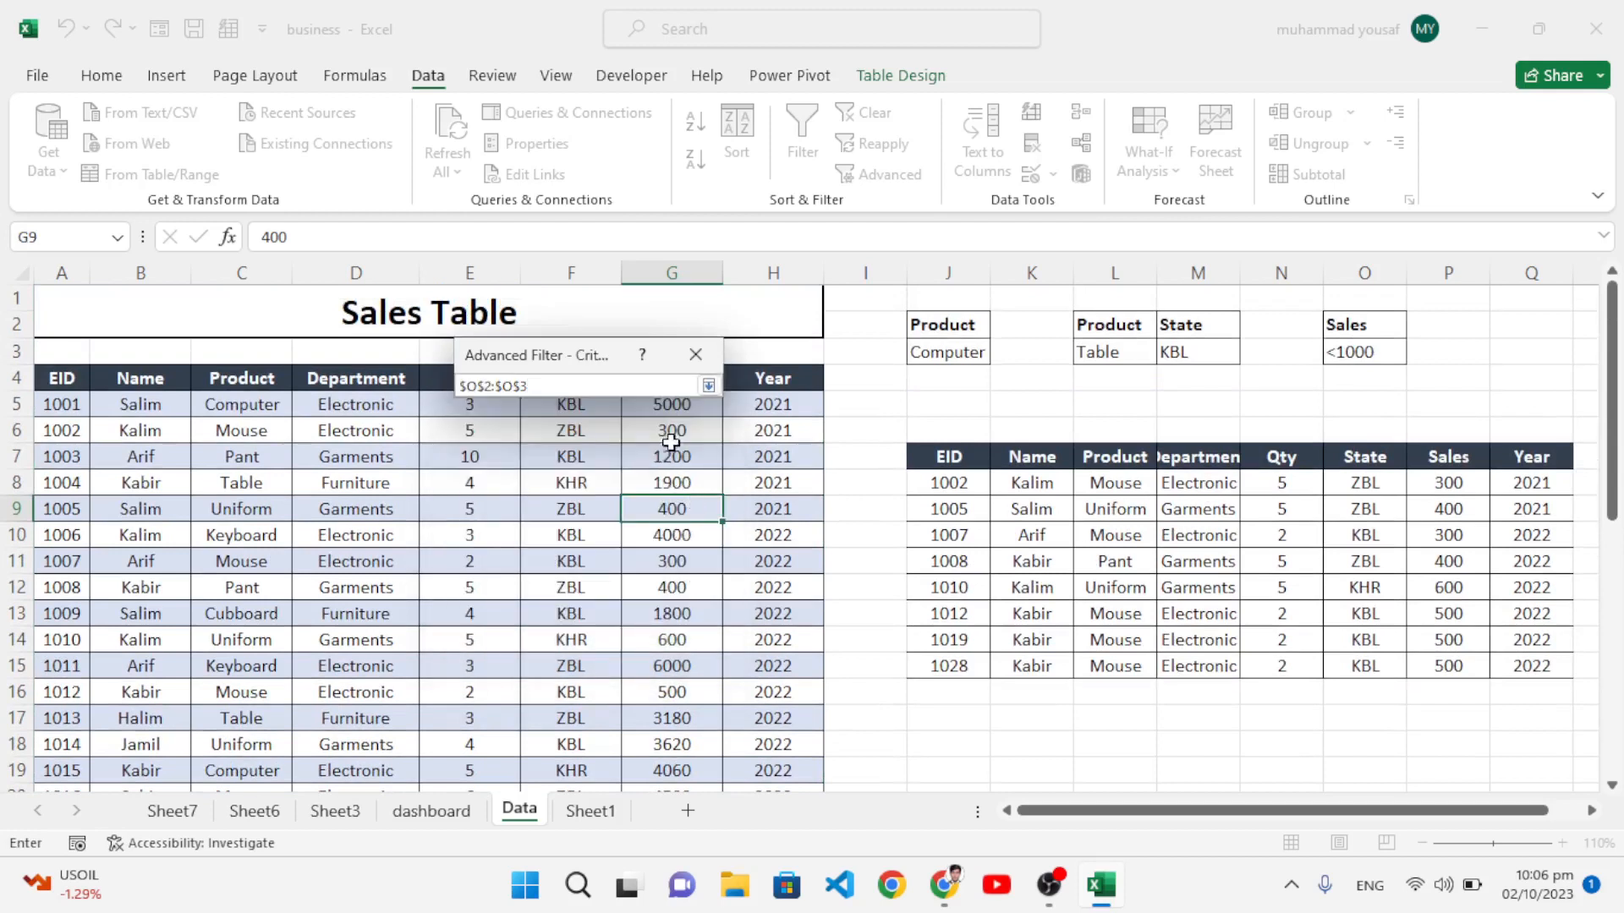
pyautogui.press('BackSpace')
pyautogui.press('BackSpace')
pyautogui.press('BackSpace')
pyautogui.press('BackSpace')
pyautogui.press('BackSpace')
pyautogui.press('BackSpace')
pyautogui.press('BackSpace')
pyautogui.press('BackSpace')
pyautogui.press('BackSpace')
pyautogui.moveTo(1349, 328); pyautogui.dragTo(1351, 352)
pyautogui.click(708, 387)
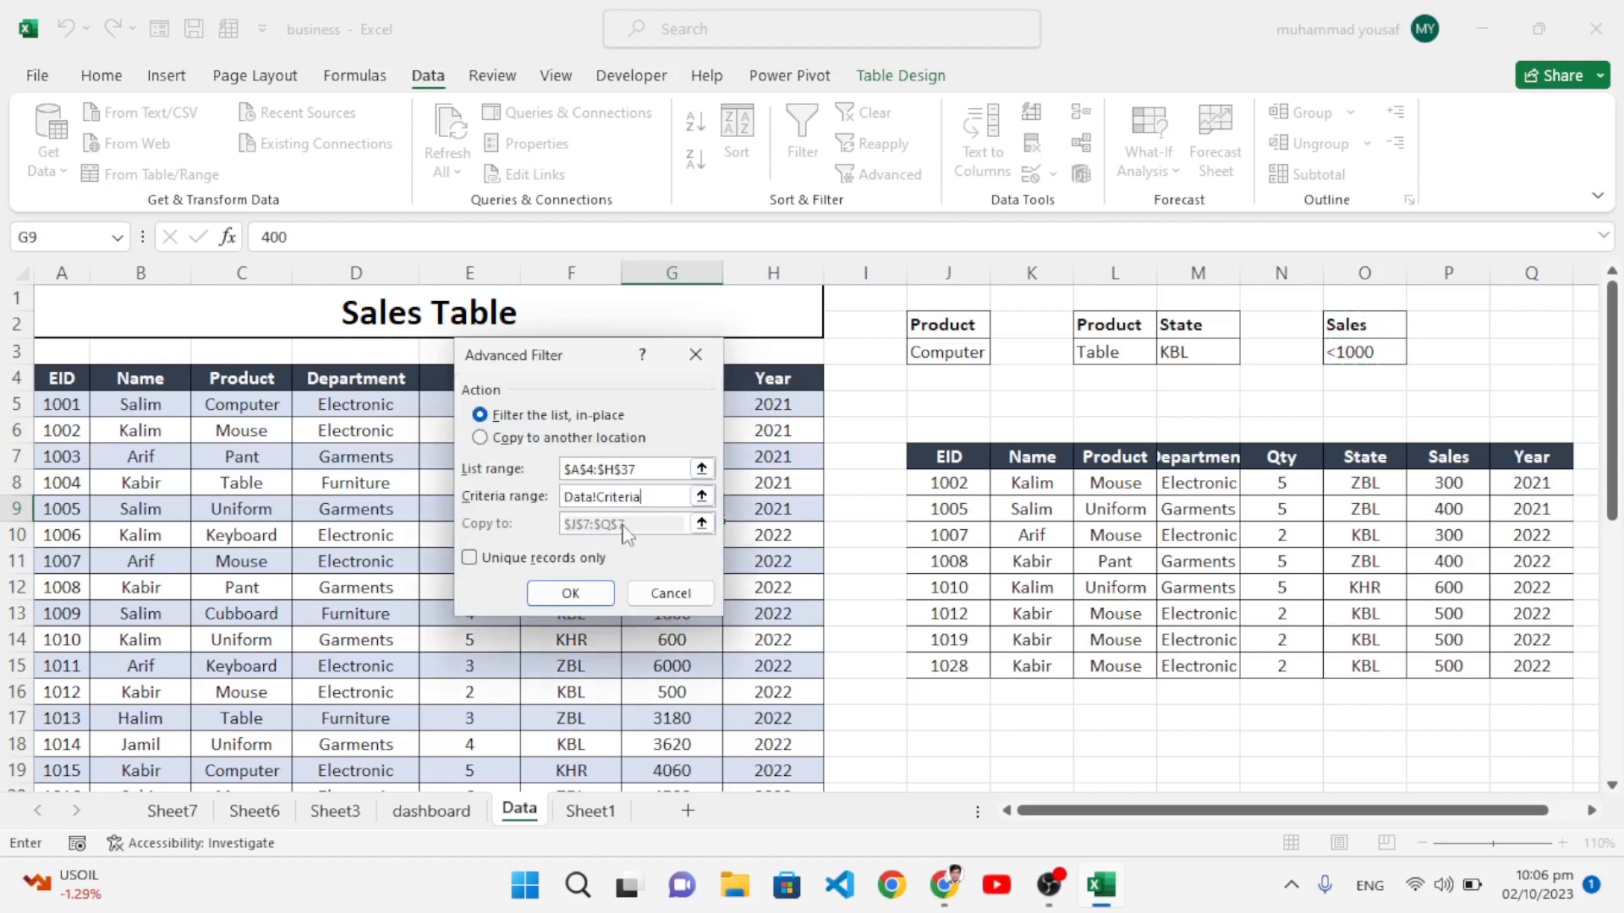
# - Try to copy the filtered records from the Data sheet to a cell on Sheet1
pyautogui.click(548, 439)
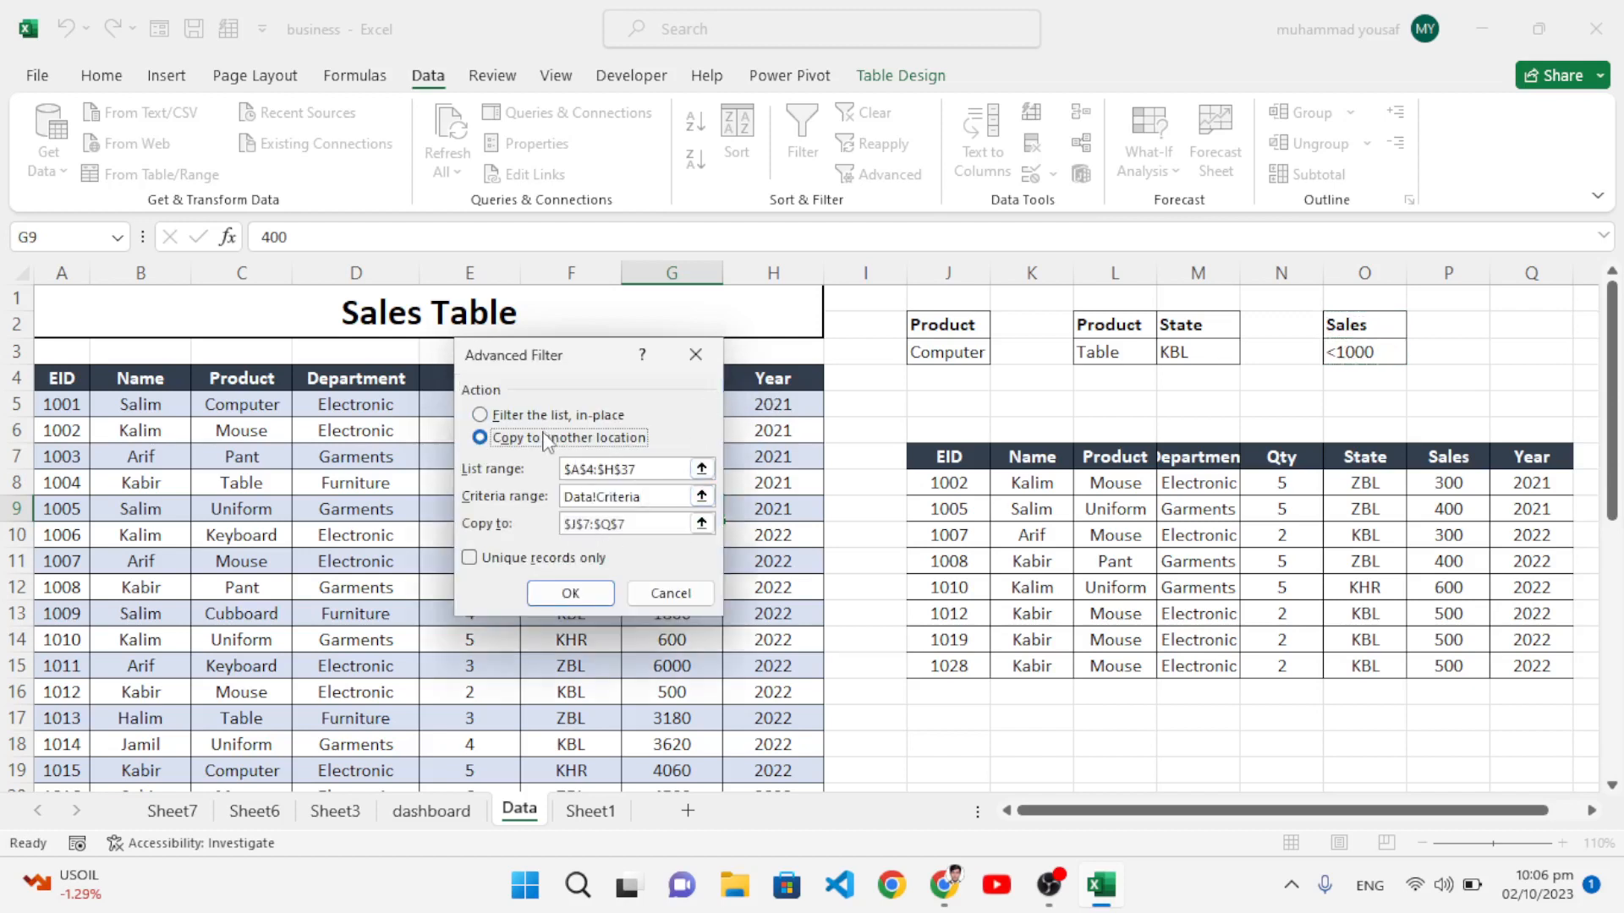
pyautogui.click(653, 524)
pyautogui.press('BackSpace')
pyautogui.press('BackSpace')
pyautogui.press('BackSpace')
pyautogui.press('BackSpace')
pyautogui.press('BackSpace')
pyautogui.press('BackSpace')
pyautogui.press('BackSpace')
pyautogui.press('BackSpace')
pyautogui.press('BackSpace')
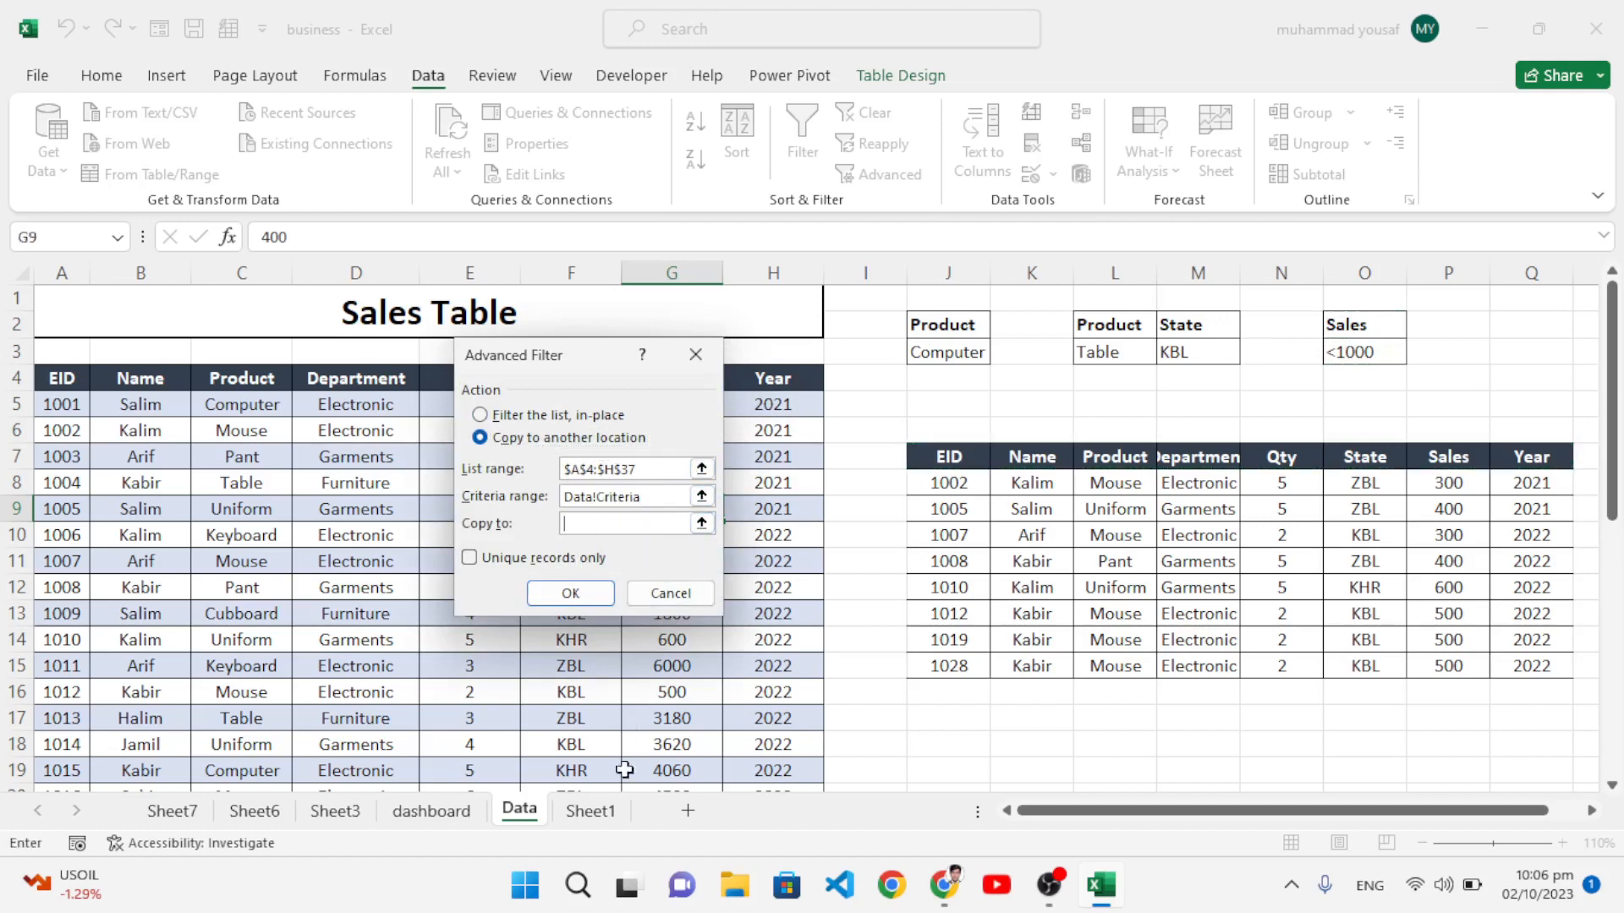
pyautogui.click(591, 812)
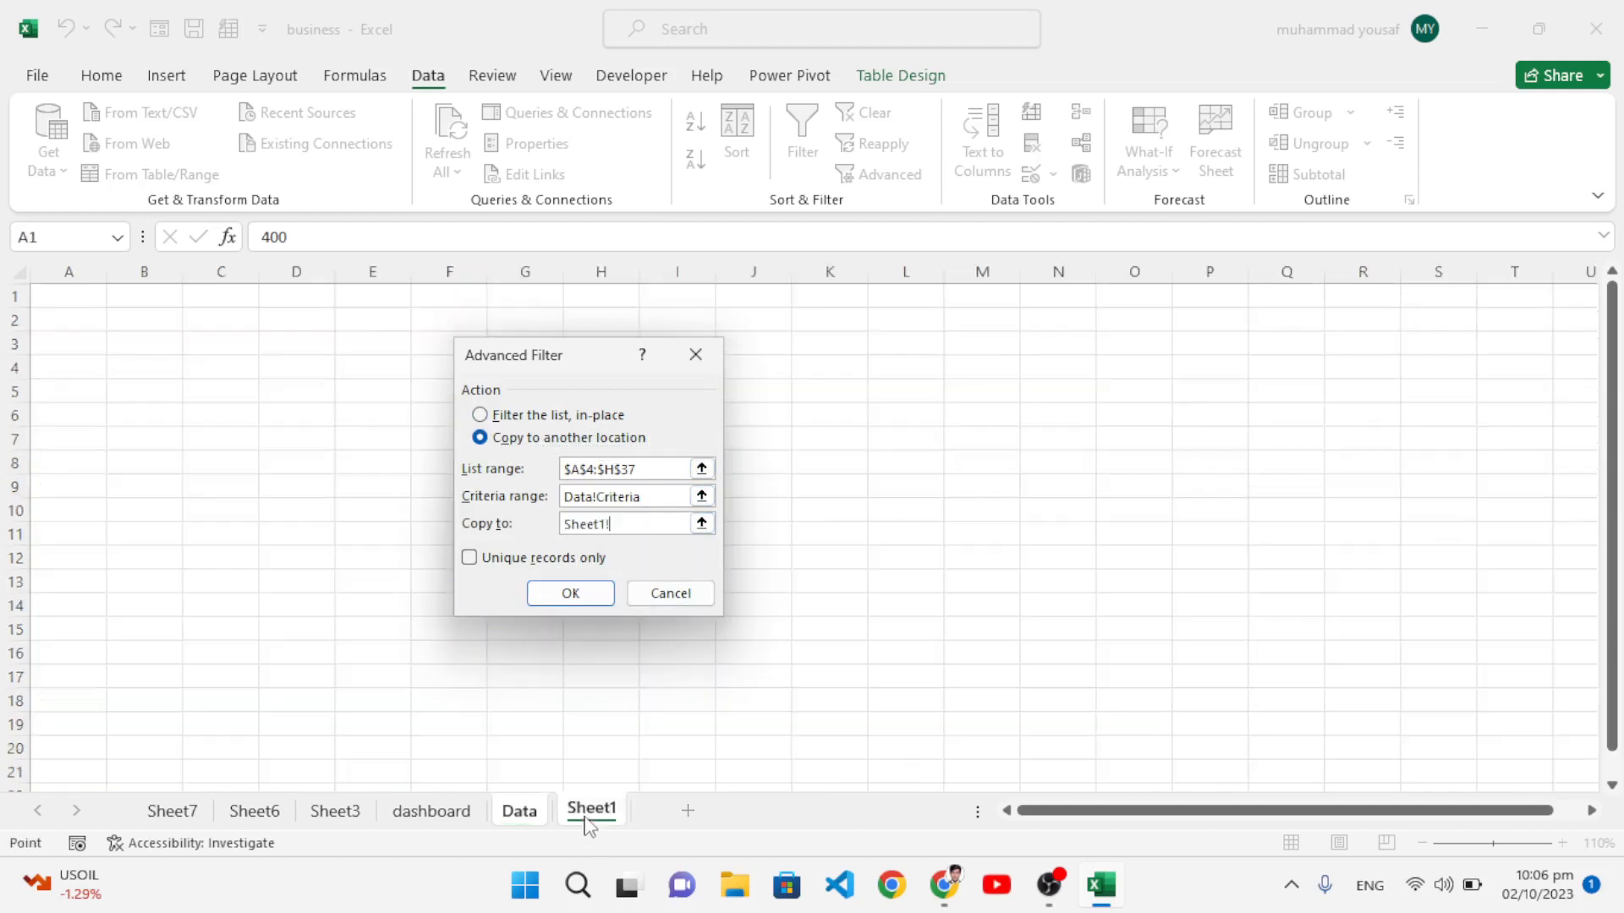
pyautogui.click(178, 339)
pyautogui.click(556, 592)
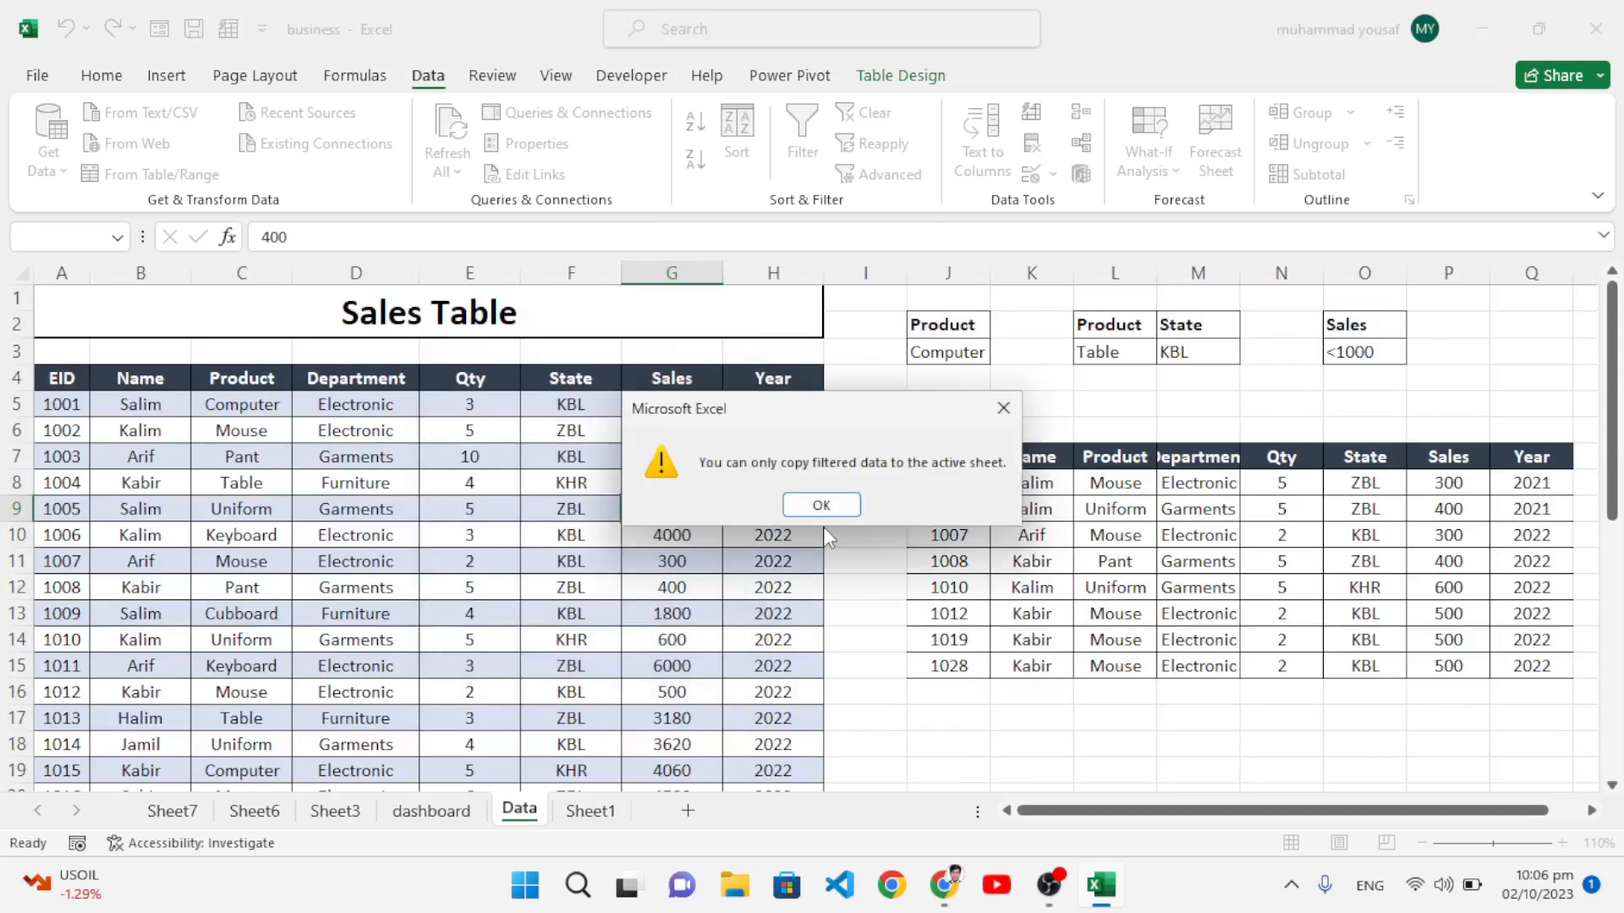
pyautogui.click(821, 504)
pyautogui.click(821, 505)
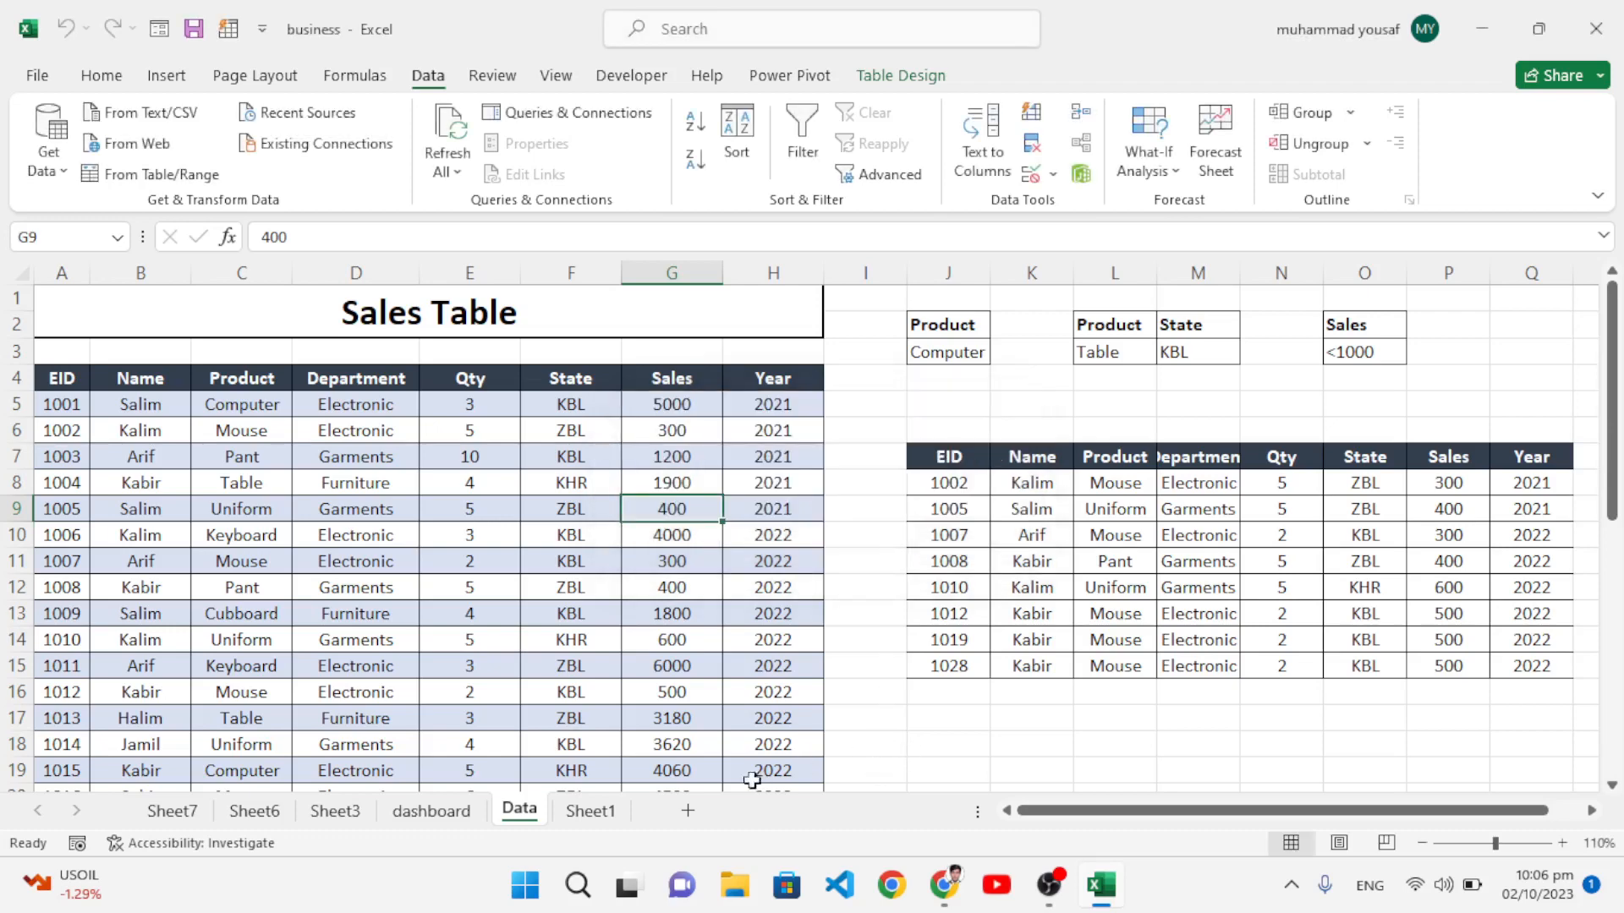
# - Start an Advanced Filter from Sheet1 with the whole sales table on the Data sheet, headers included, as the list range
pyautogui.click(590, 810)
pyautogui.click(359, 440)
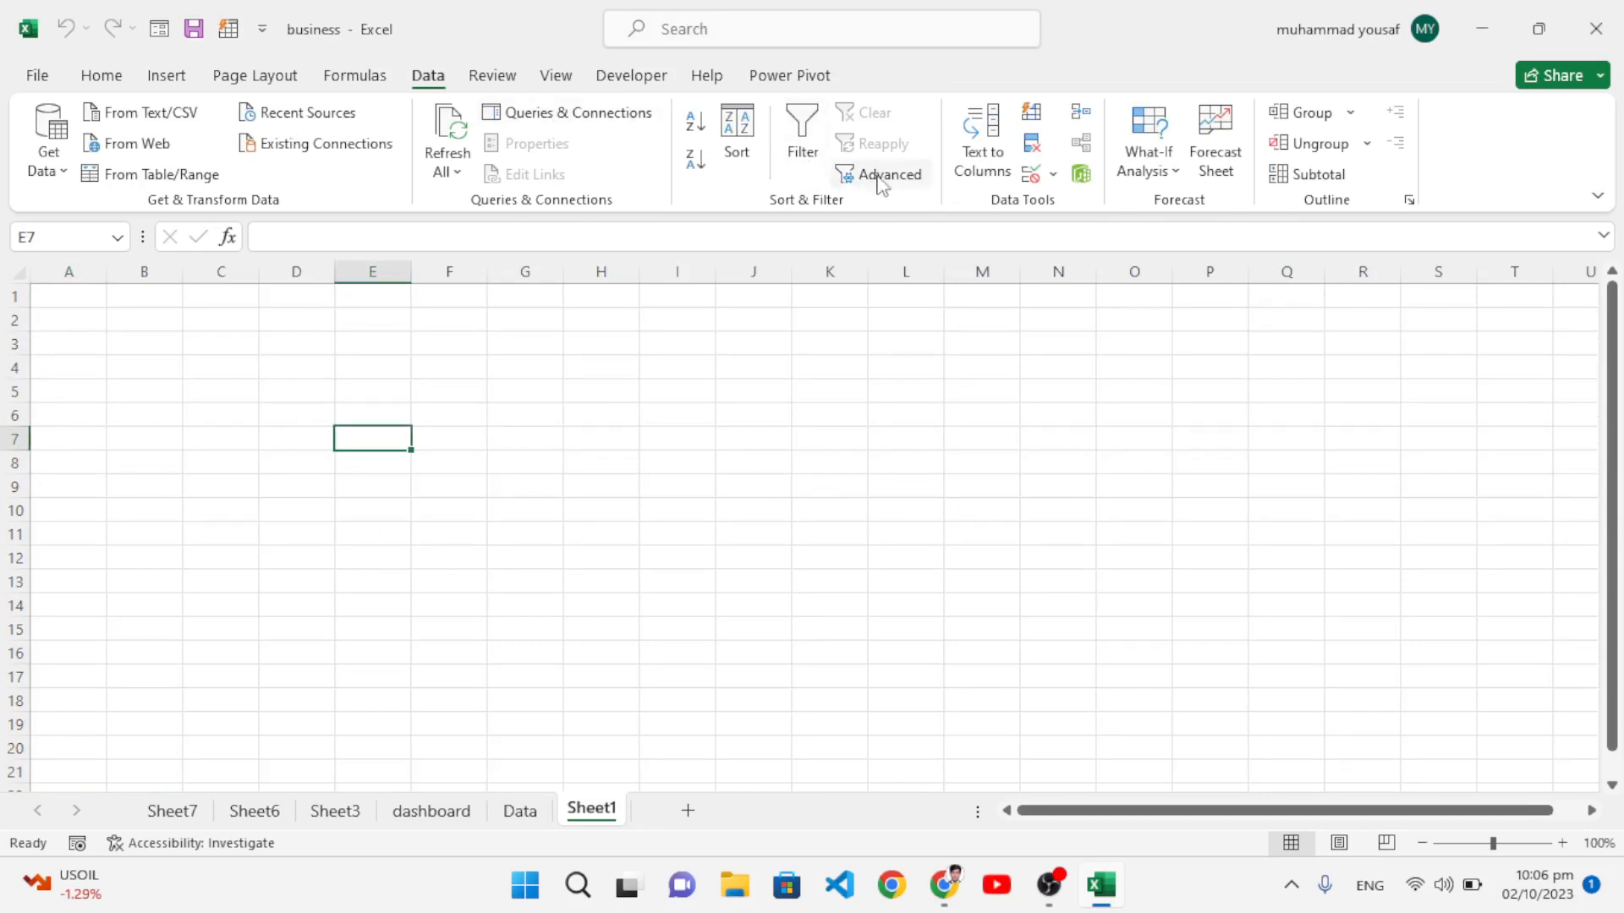
pyautogui.click(882, 177)
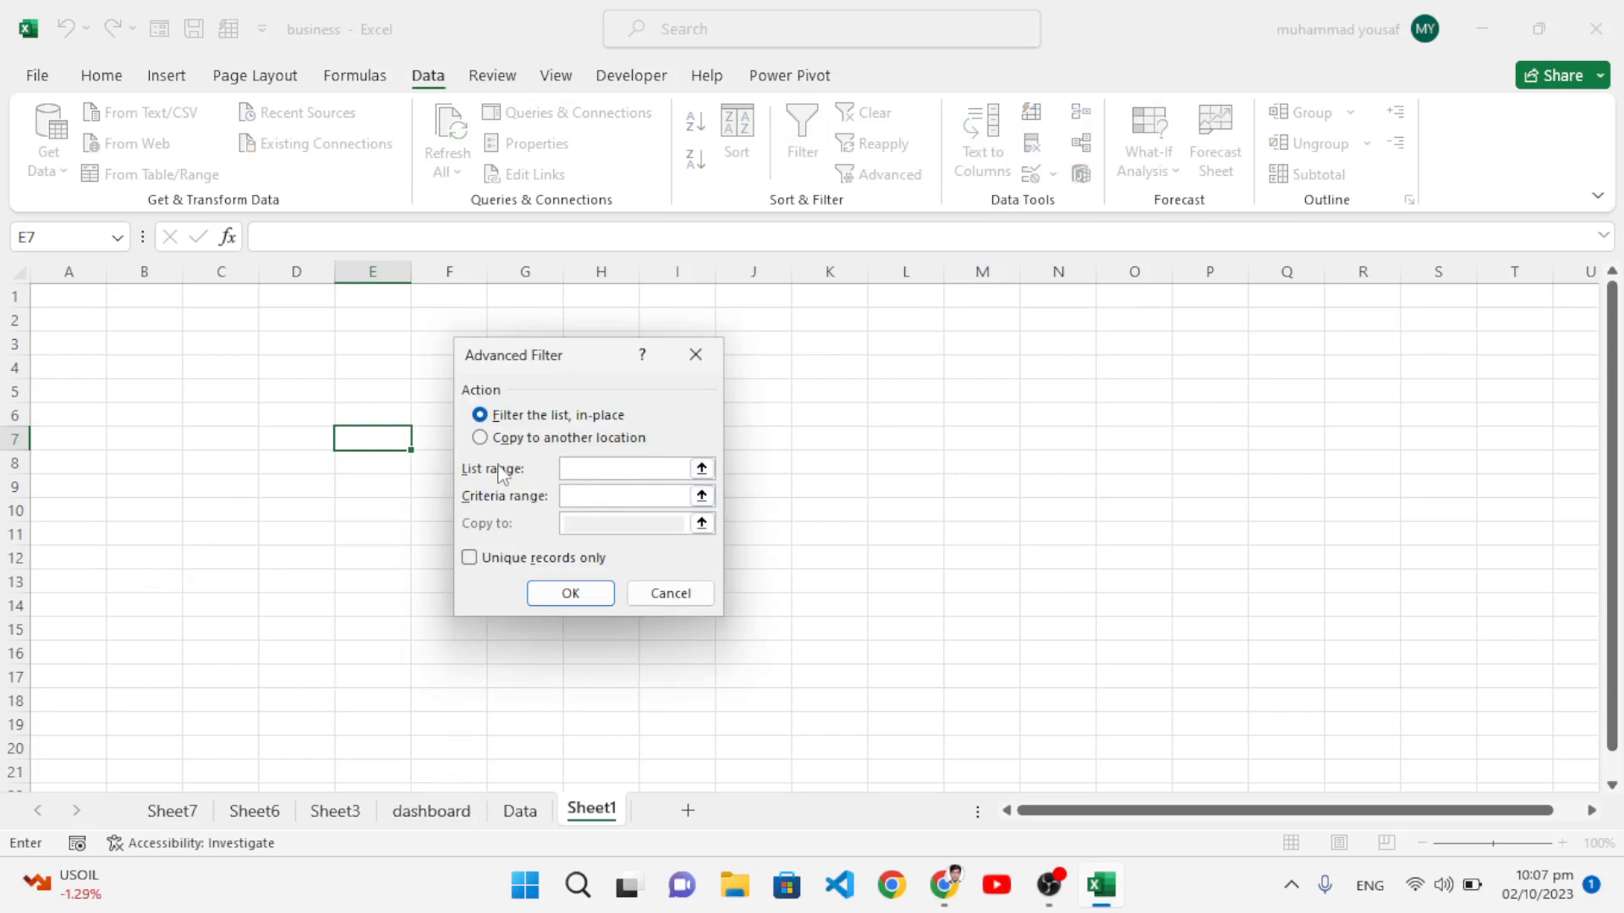
pyautogui.click(520, 812)
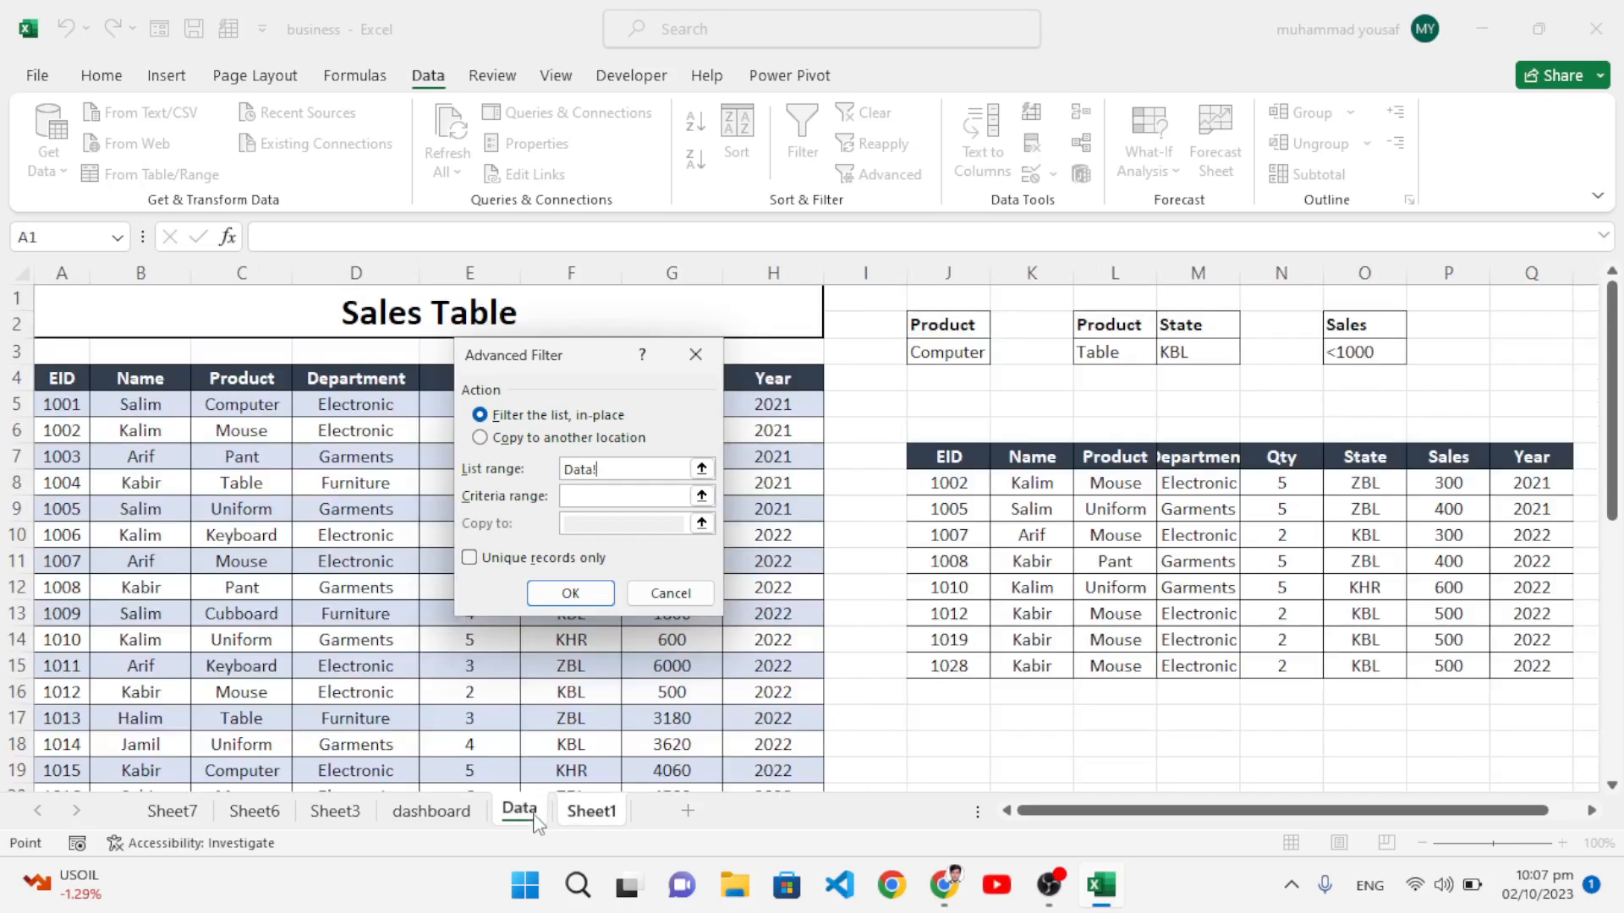
pyautogui.moveTo(67, 390); pyautogui.dragTo(801, 743)
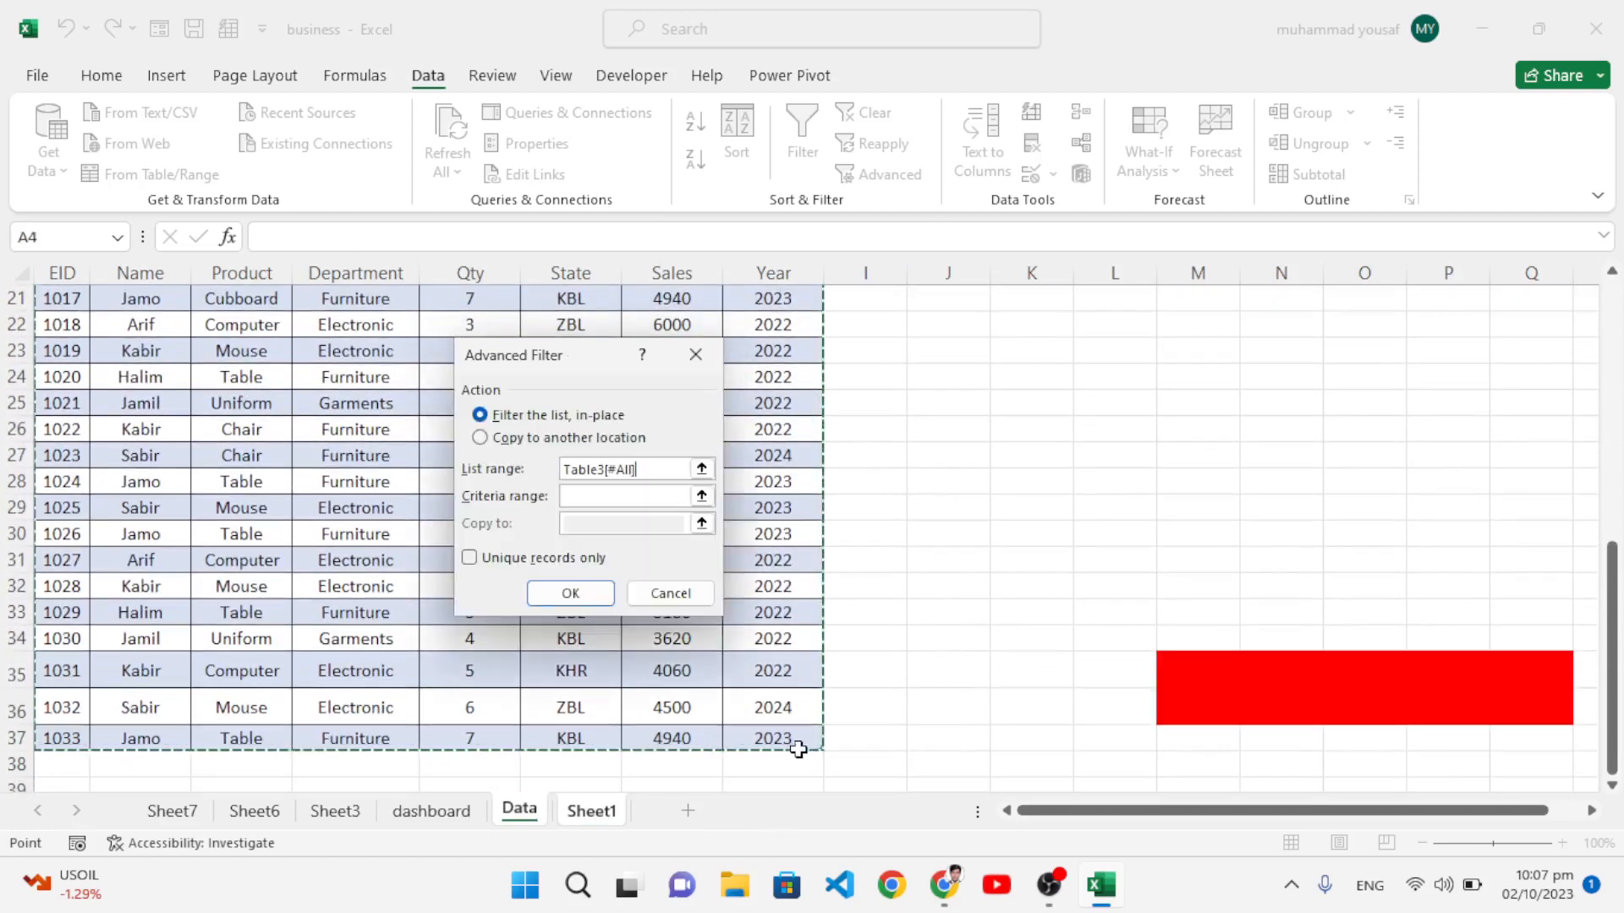
# - Set the criteria range to L2:M3 (Product Table, State KBL) on the Data sheet
pyautogui.click(661, 495)
pyautogui.hotkey('ctrl', 'pagedown')
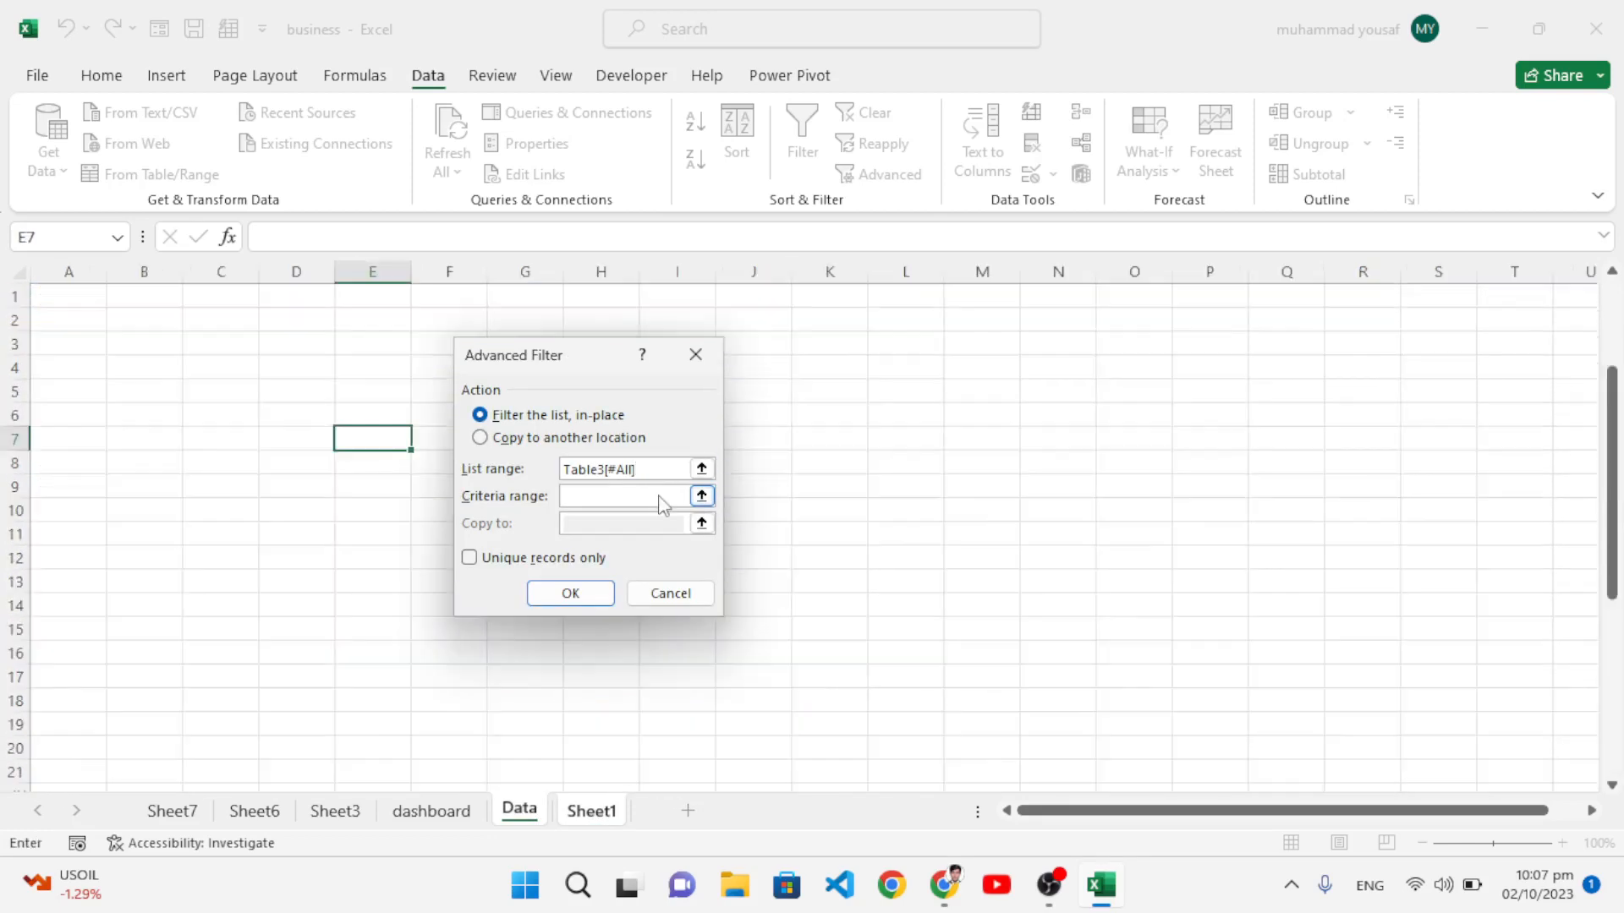
pyautogui.click(519, 811)
pyautogui.scroll(8, 1258, 529)
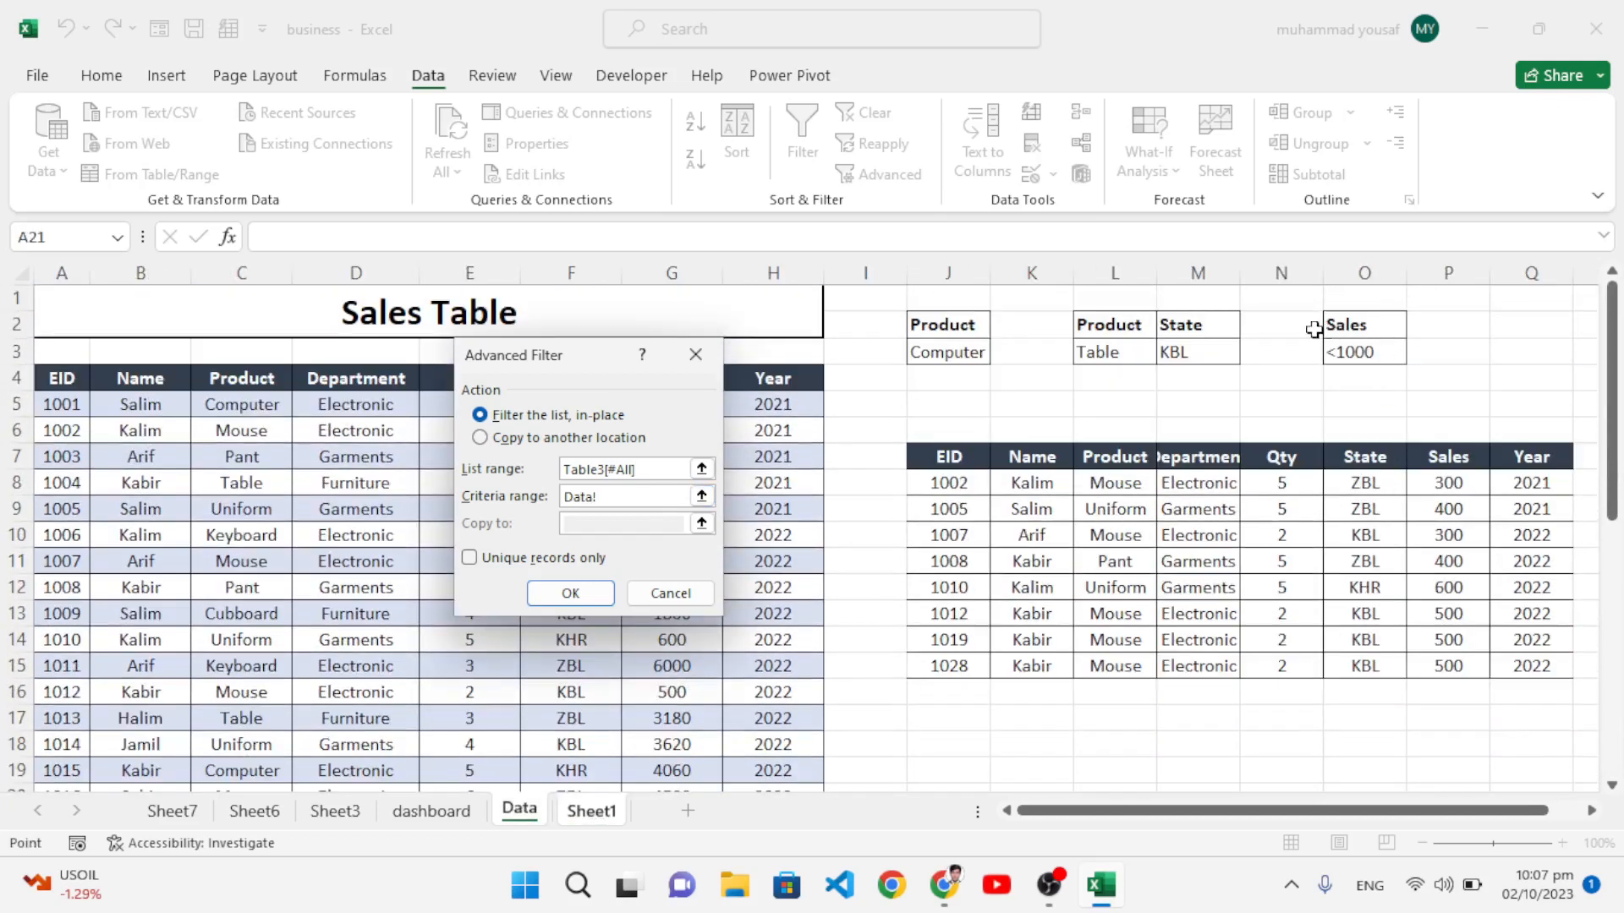
pyautogui.moveTo(1125, 328); pyautogui.dragTo(1180, 353)
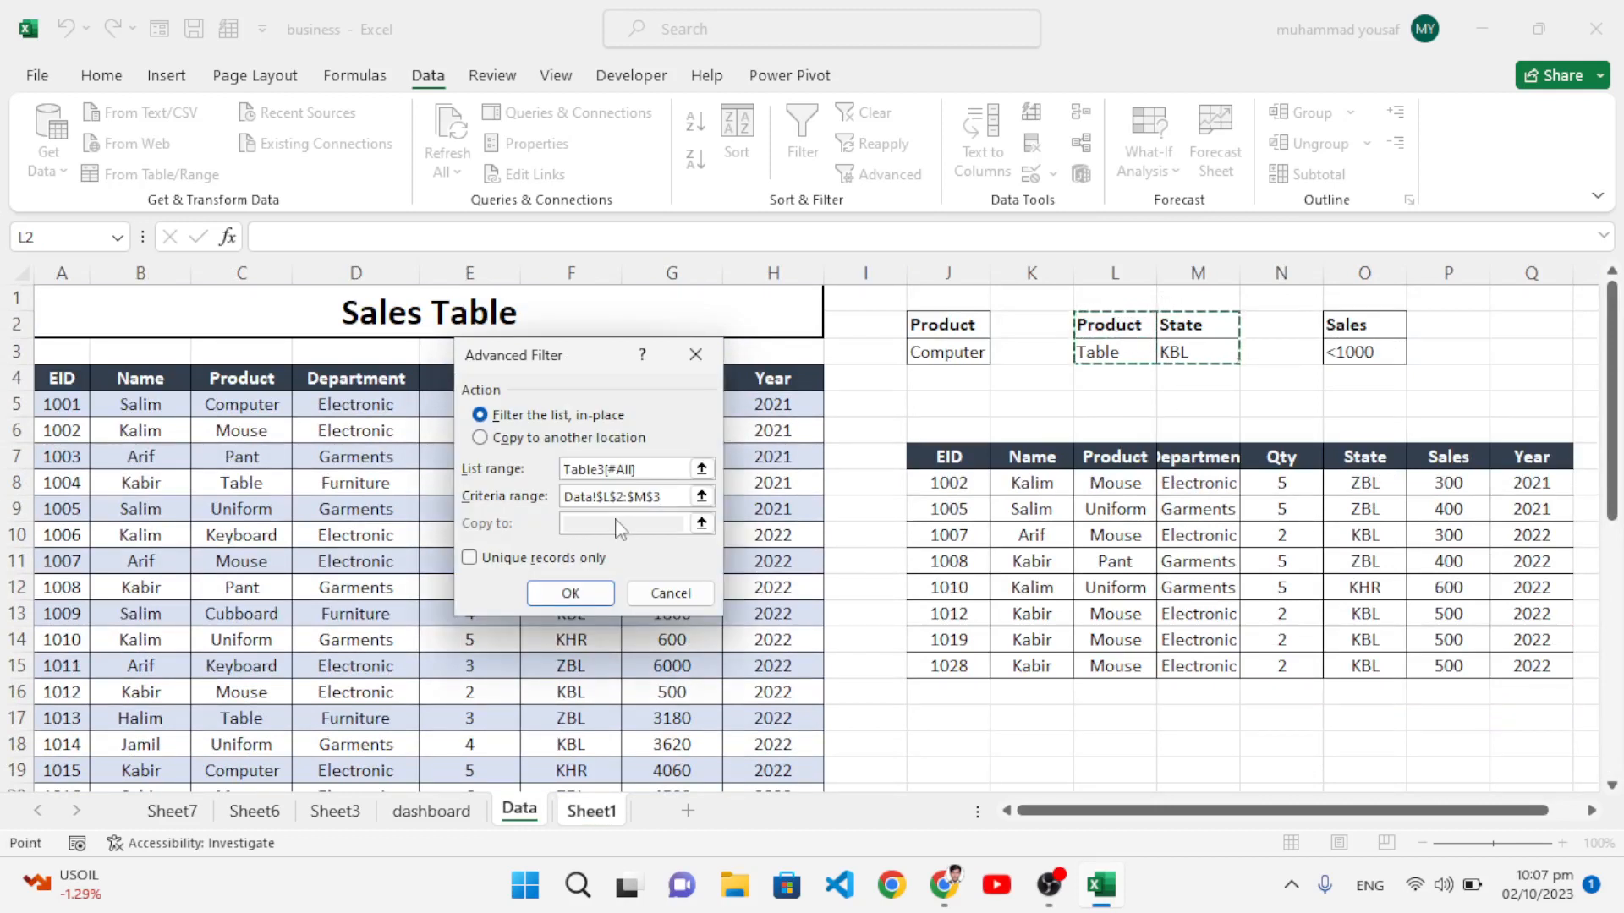
# - Set the filter to copy the matching records to another location starting at C5 on Sheet1, and run it
pyautogui.click(560, 438)
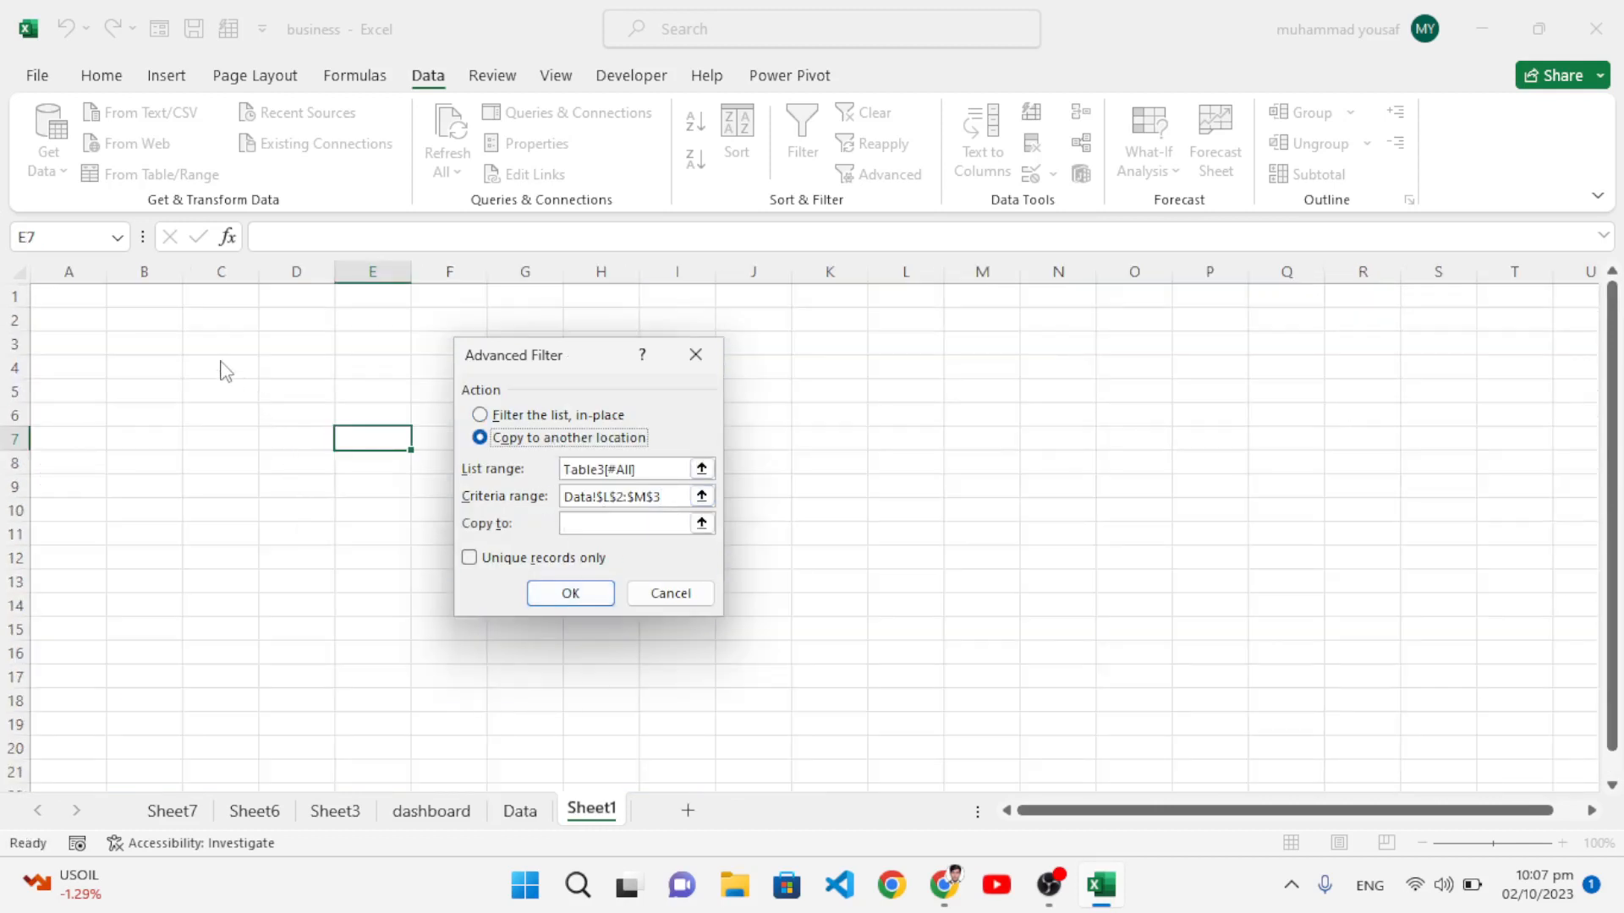
pyautogui.click(658, 526)
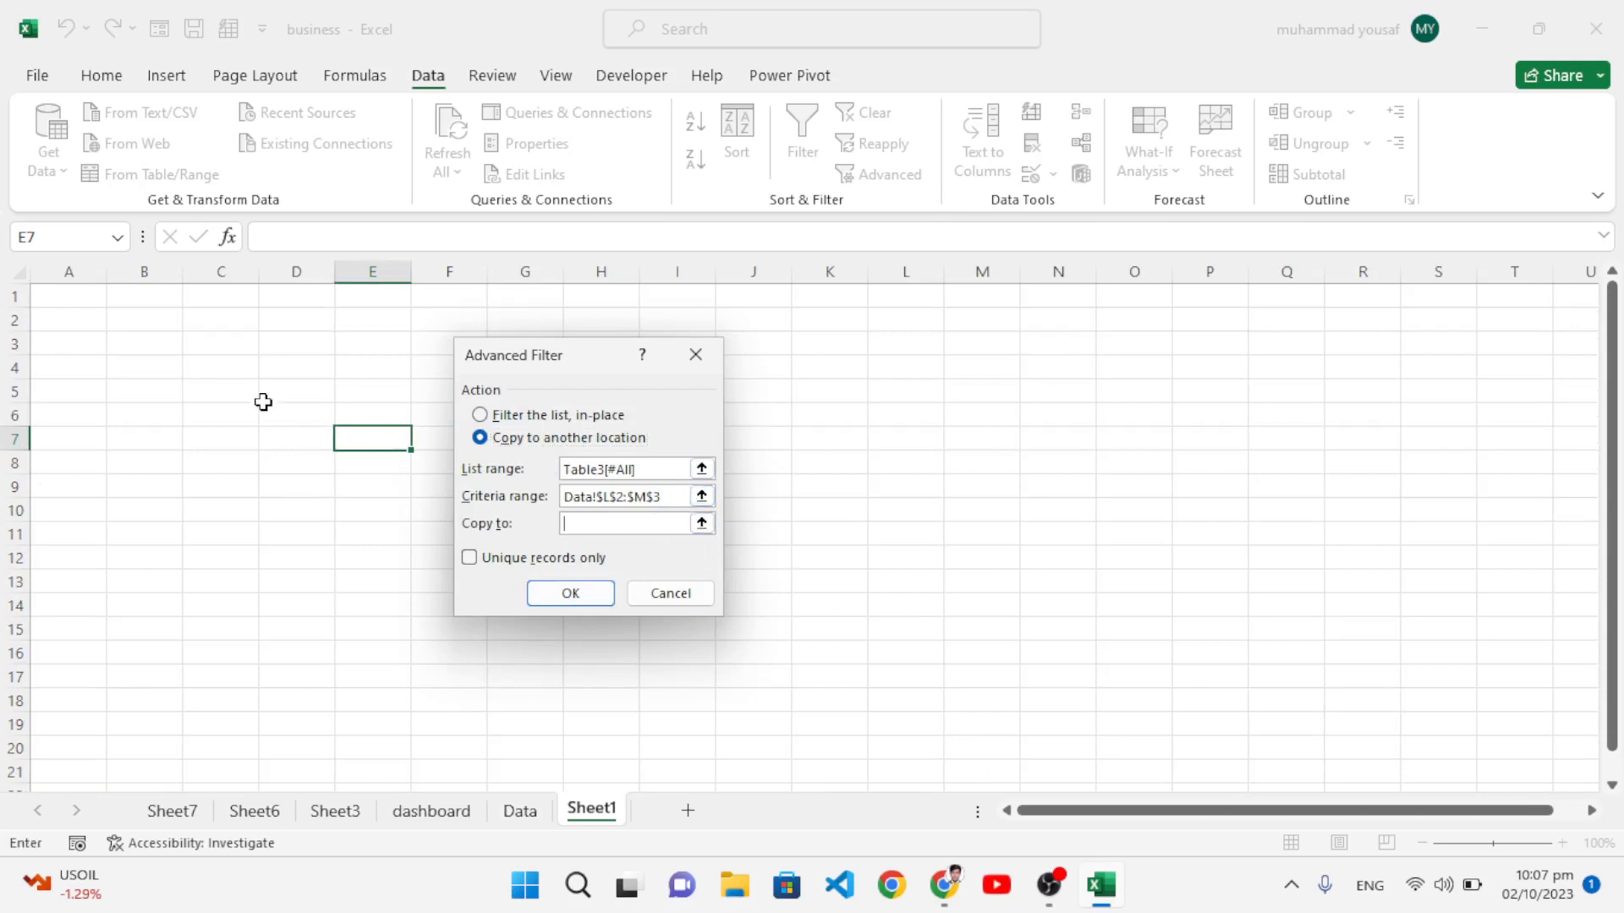
pyautogui.click(250, 391)
pyautogui.click(548, 593)
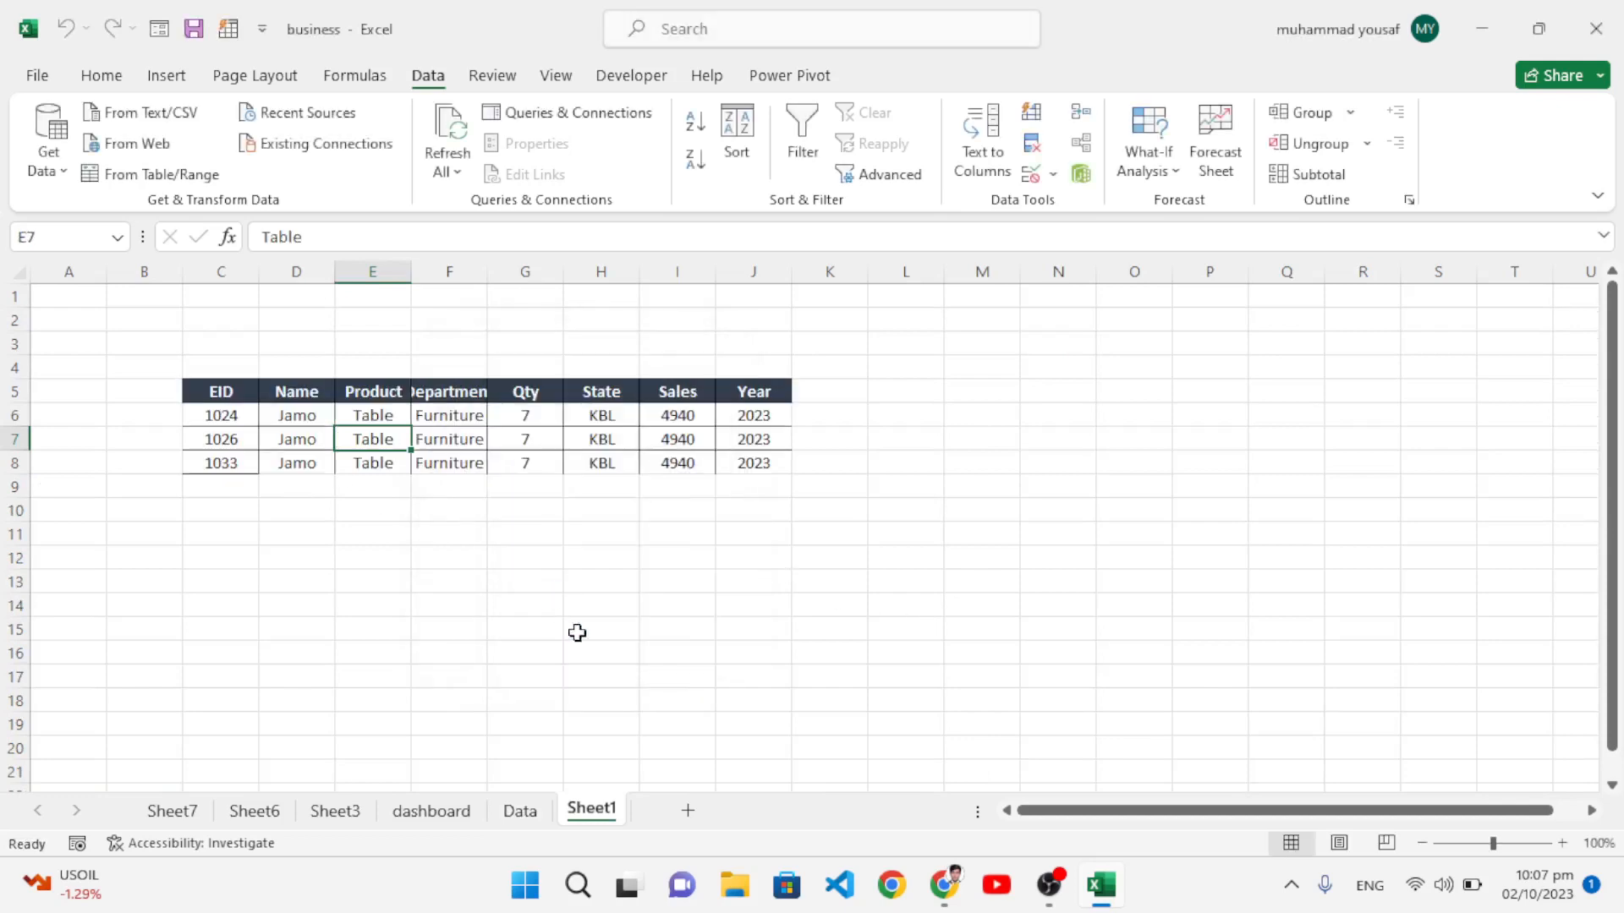
pyautogui.moveTo(238, 387); pyautogui.dragTo(667, 463)
pyautogui.click(899, 586)
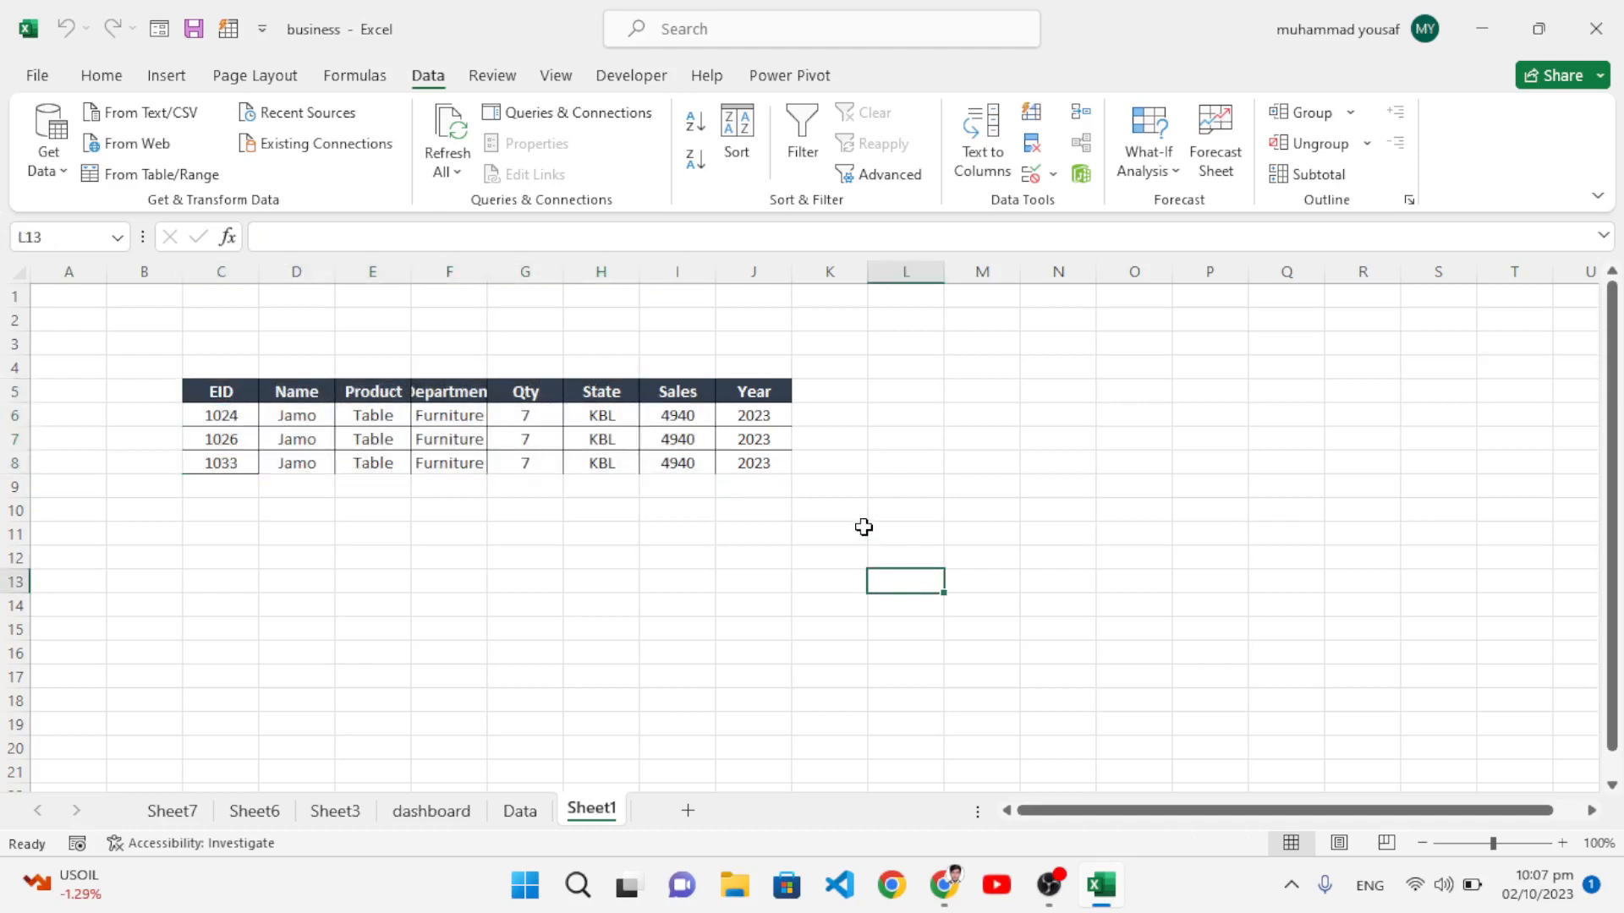